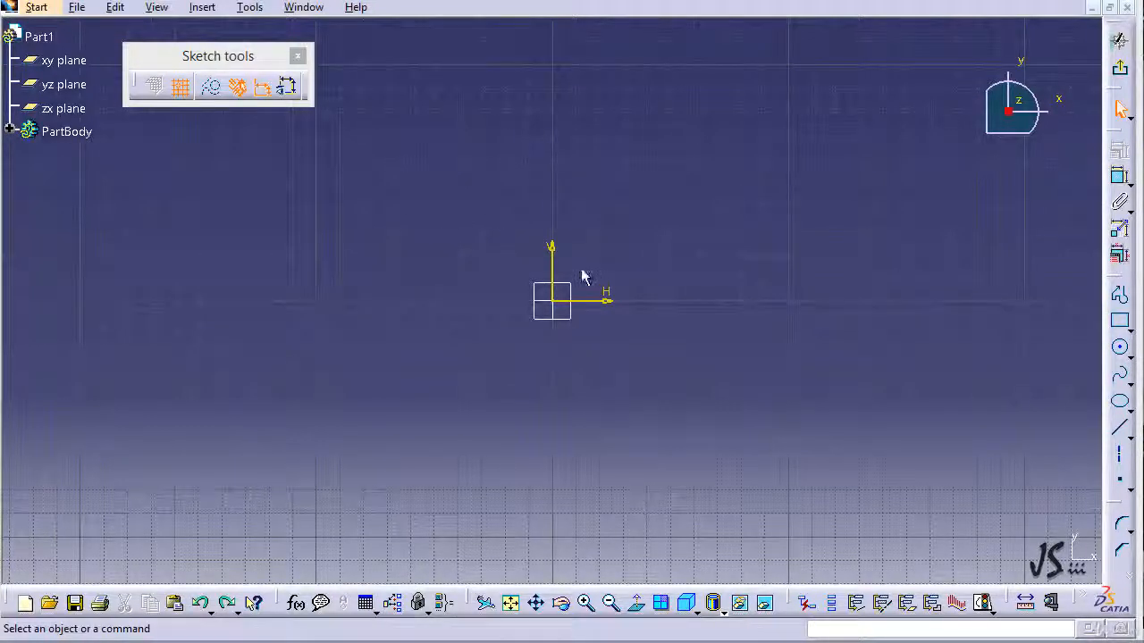
Sketch two slanted lines: one left of the origin starting near H -130, V 50 mm, and one rising rightward from the origin.
{"action": "left_click", "coordinate": [1123, 432]}
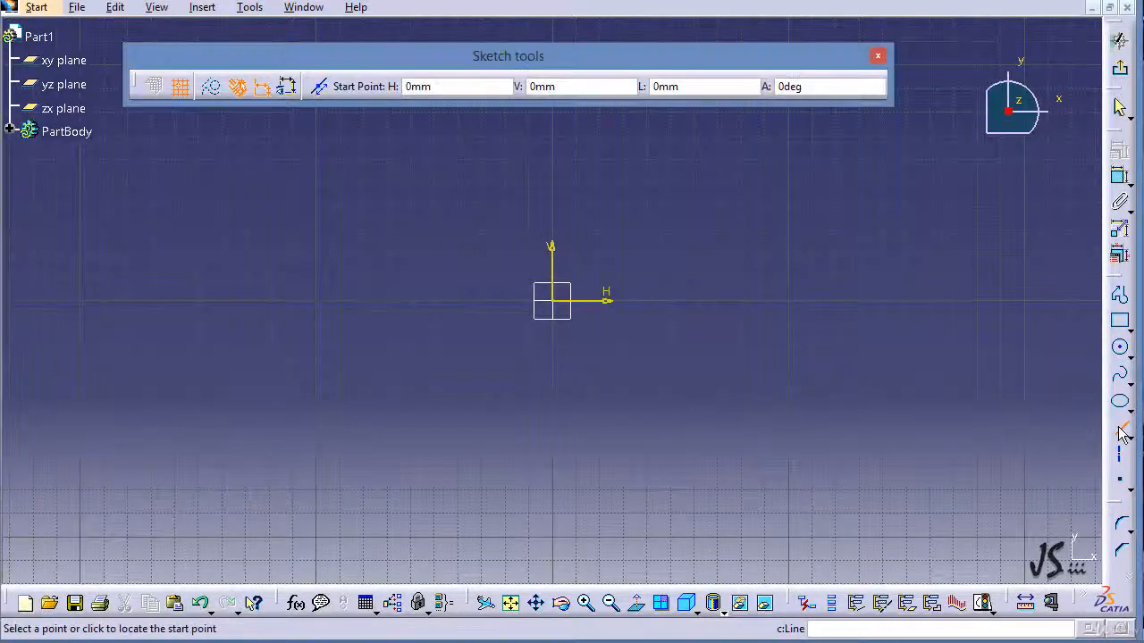
{"action": "left_click", "coordinate": [246, 183]}
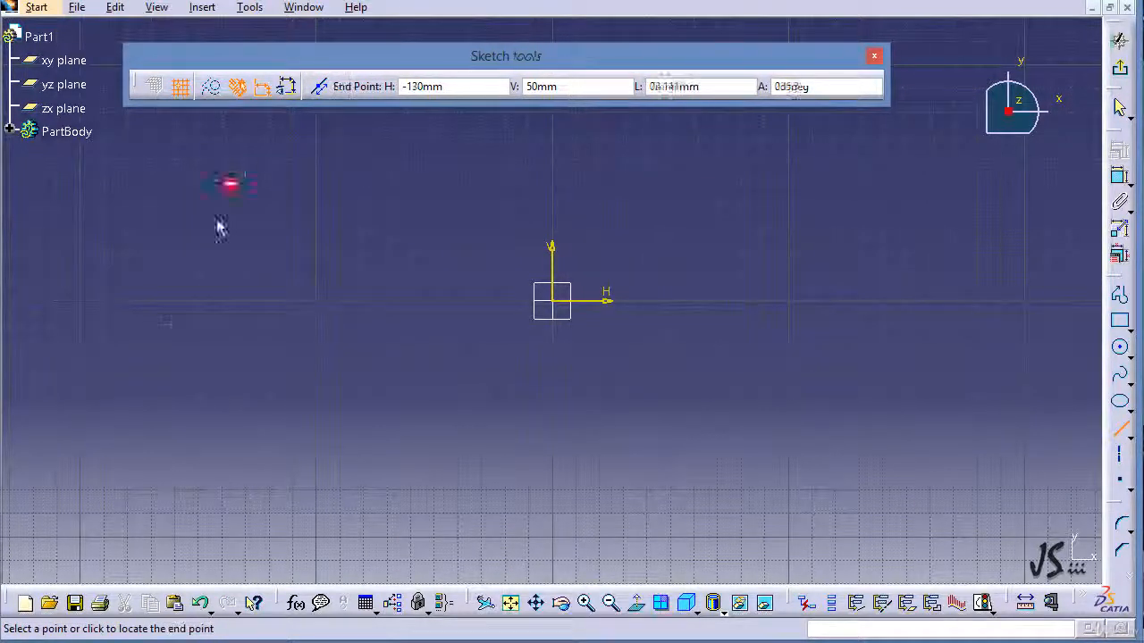
{"action": "left_click", "coordinate": [128, 371]}
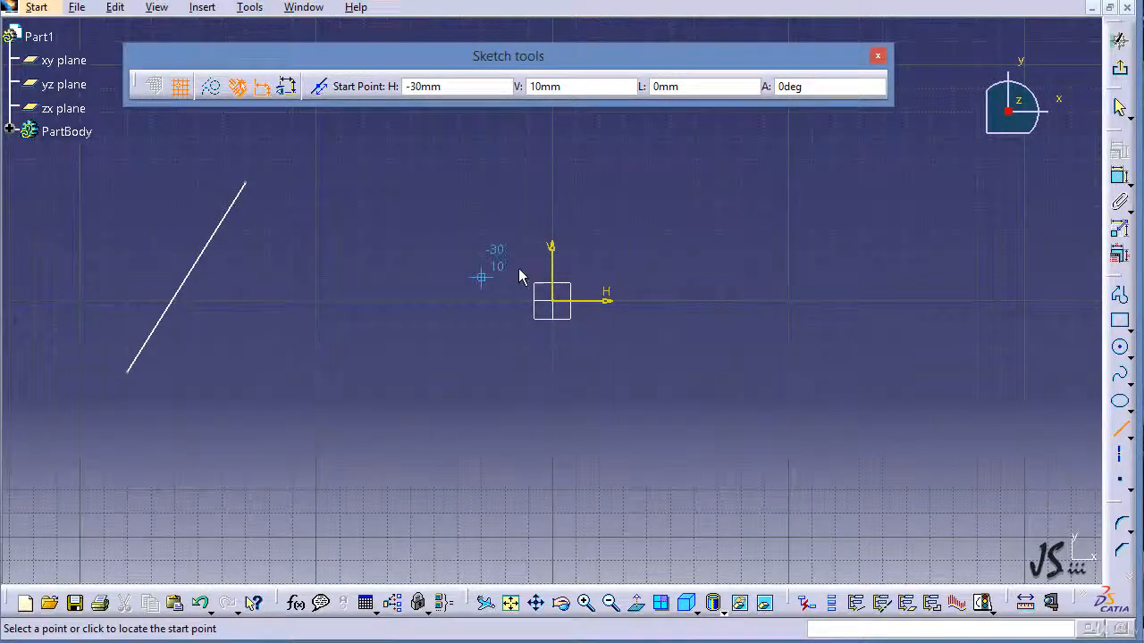
{"action": "left_click", "coordinate": [552, 301]}
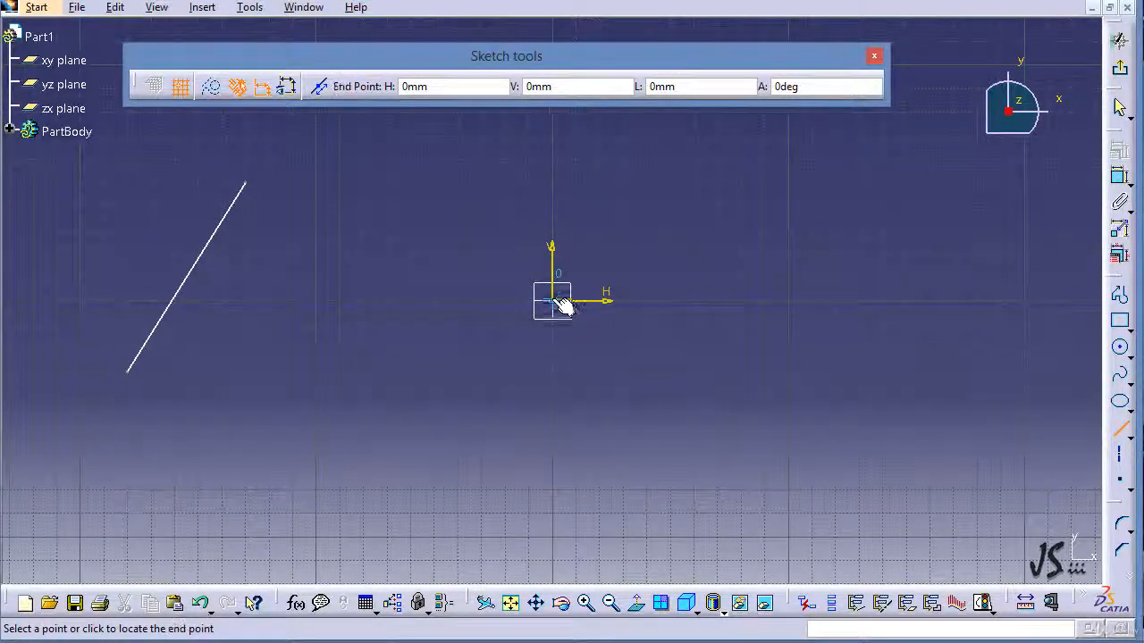
{"action": "left_click", "coordinate": [670, 184]}
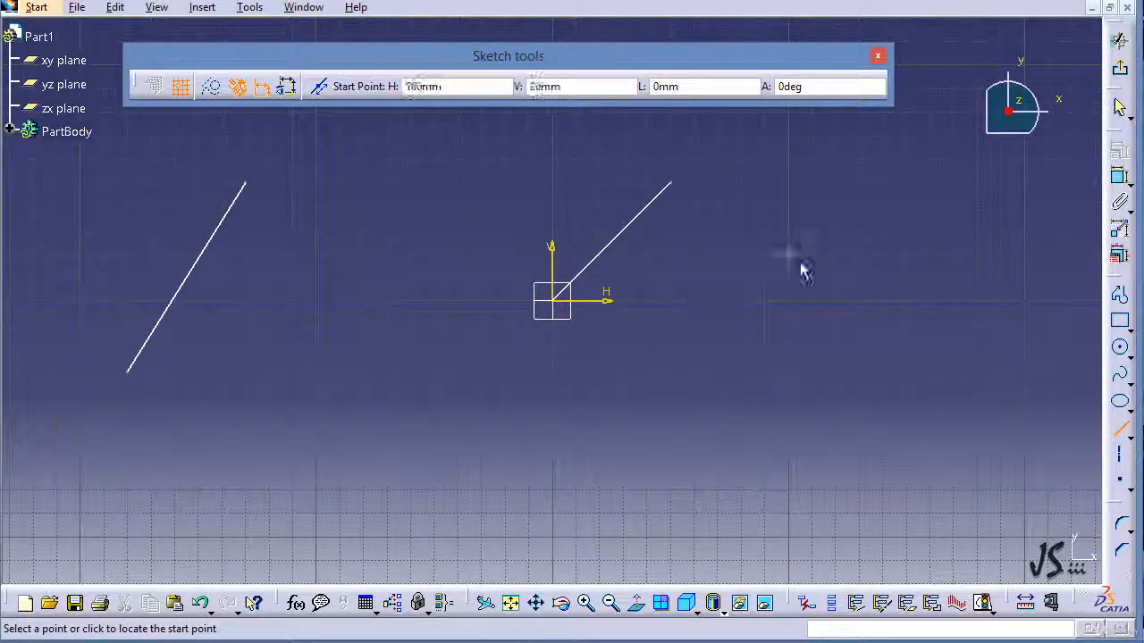
Sketch a vertical line about 100 mm long at H 100 mm and a separate horizontal line below the origin.
{"action": "left_click", "coordinate": [784, 163]}
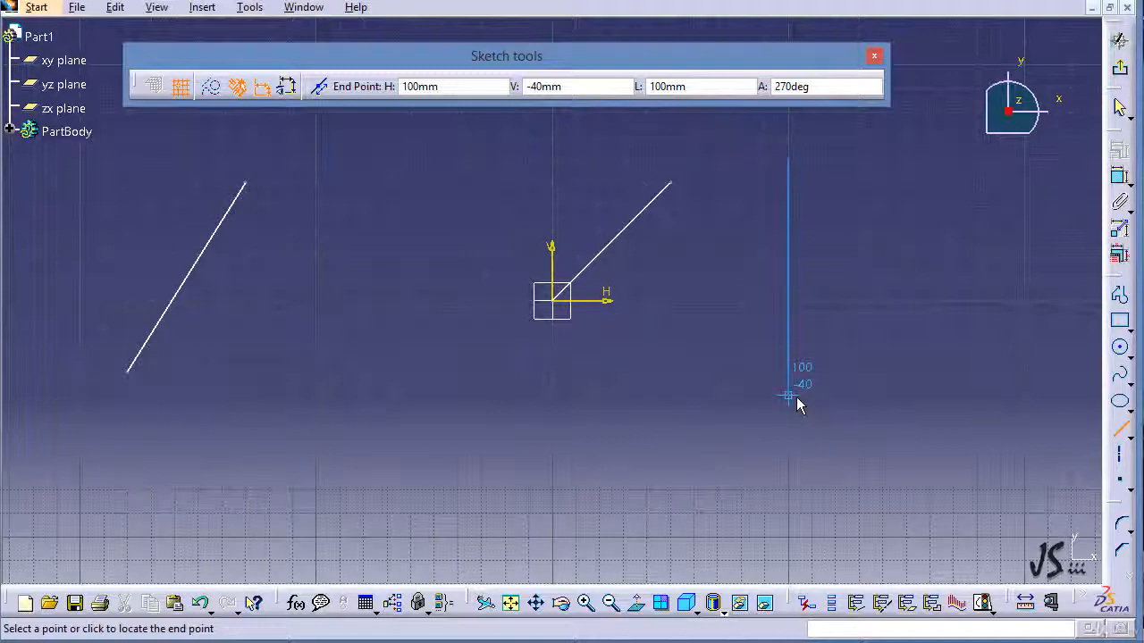
{"action": "left_click", "coordinate": [797, 398]}
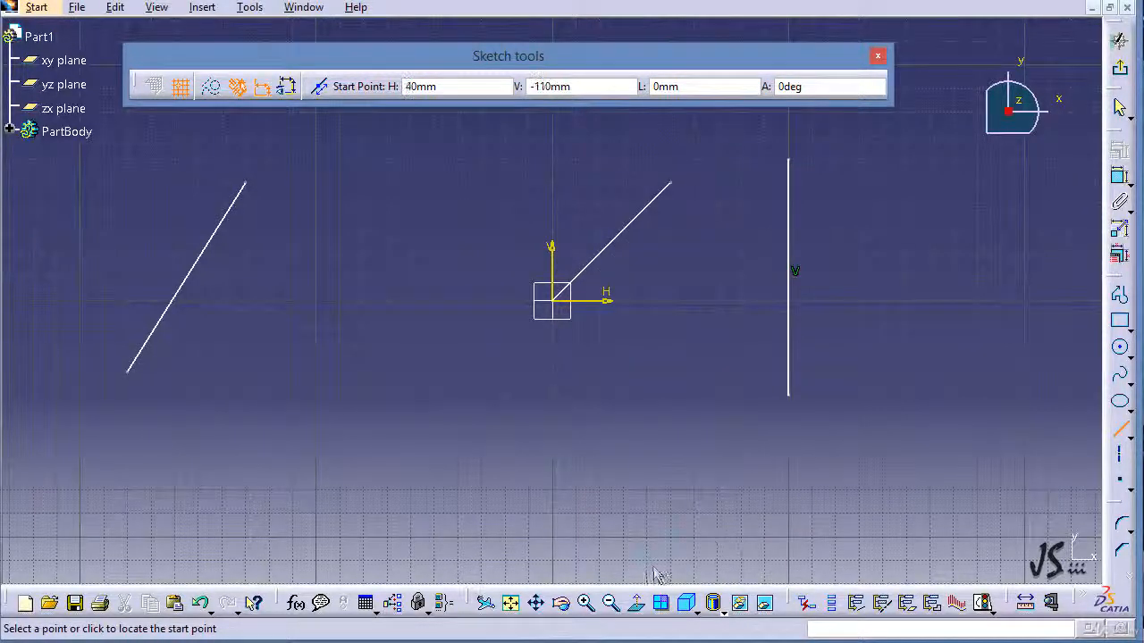
{"action": "left_click", "coordinate": [643, 440]}
{"action": "left_click", "coordinate": [364, 440]}
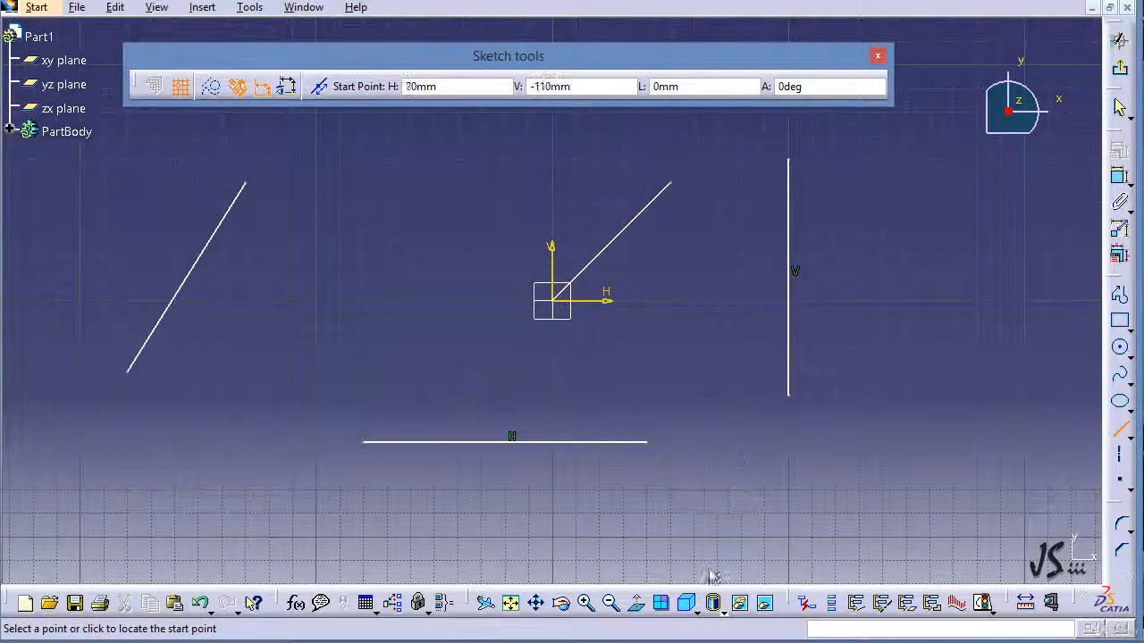
{"action": "key", "text": "Escape"}
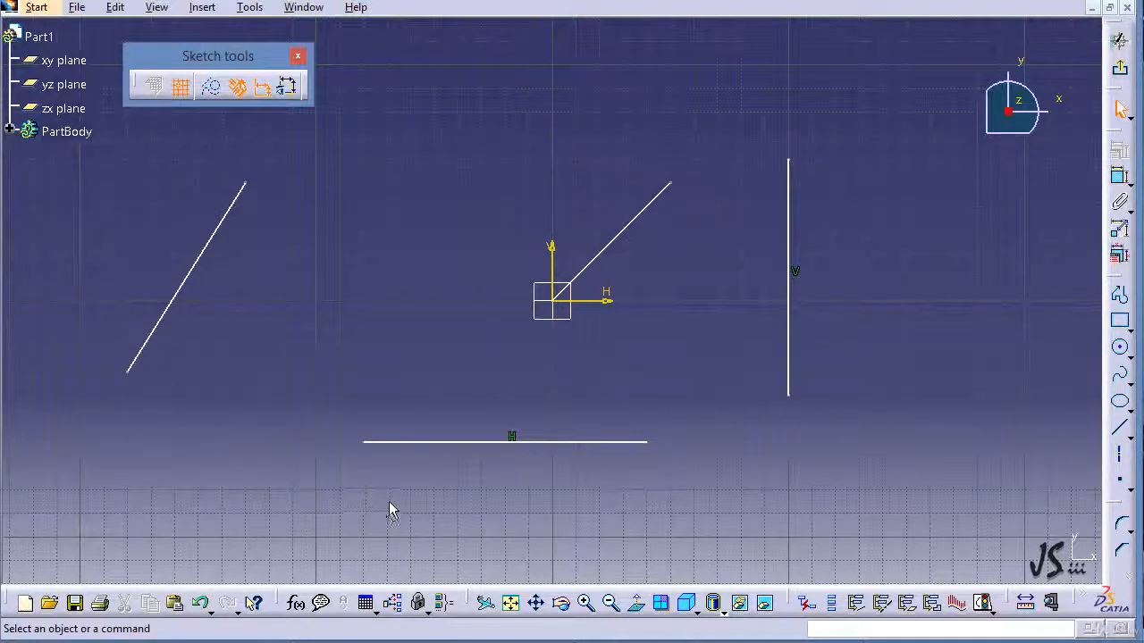
Apply a Vertical constraint to the slanted line left of the origin.
{"action": "left_click", "coordinate": [228, 232]}
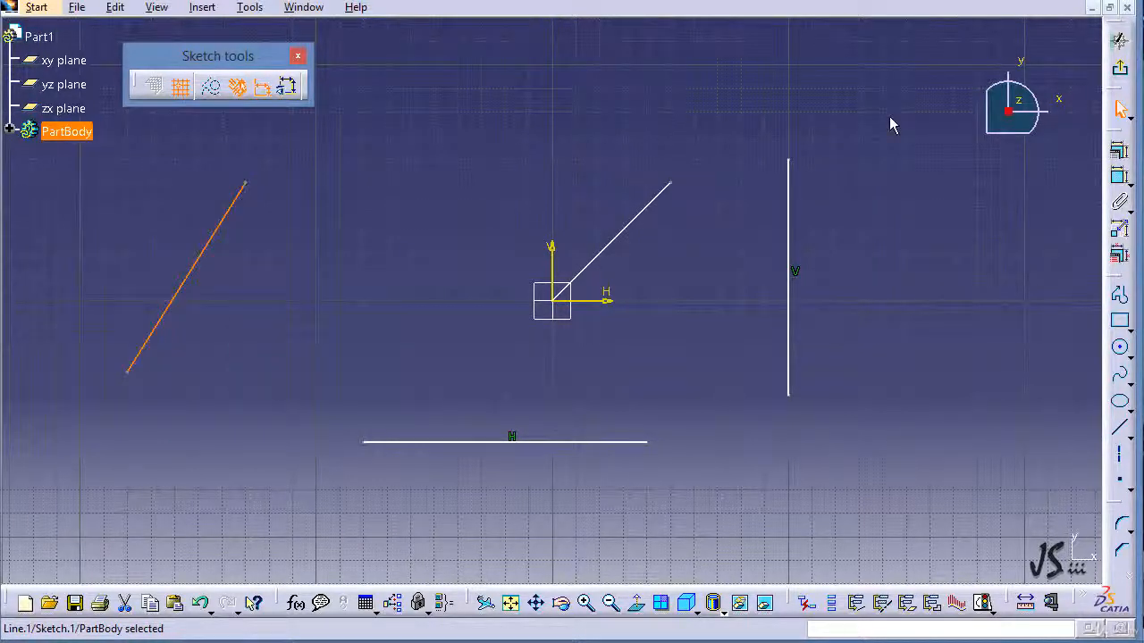
{"action": "left_click", "coordinate": [1120, 158]}
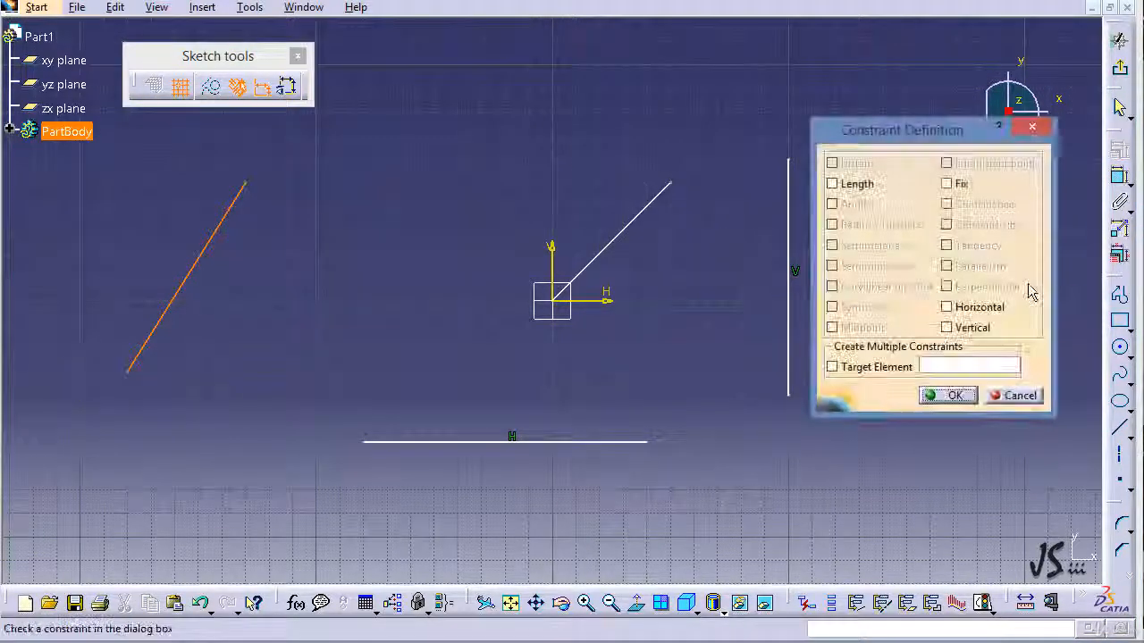
{"action": "left_click", "coordinate": [965, 328]}
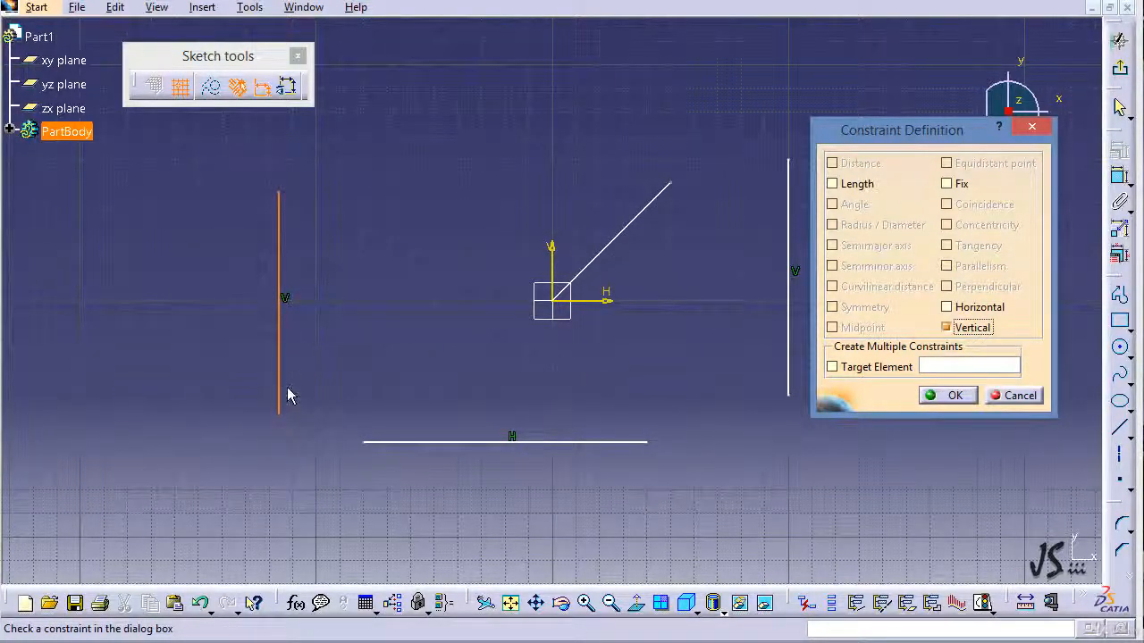
{"action": "left_click", "coordinate": [954, 395]}
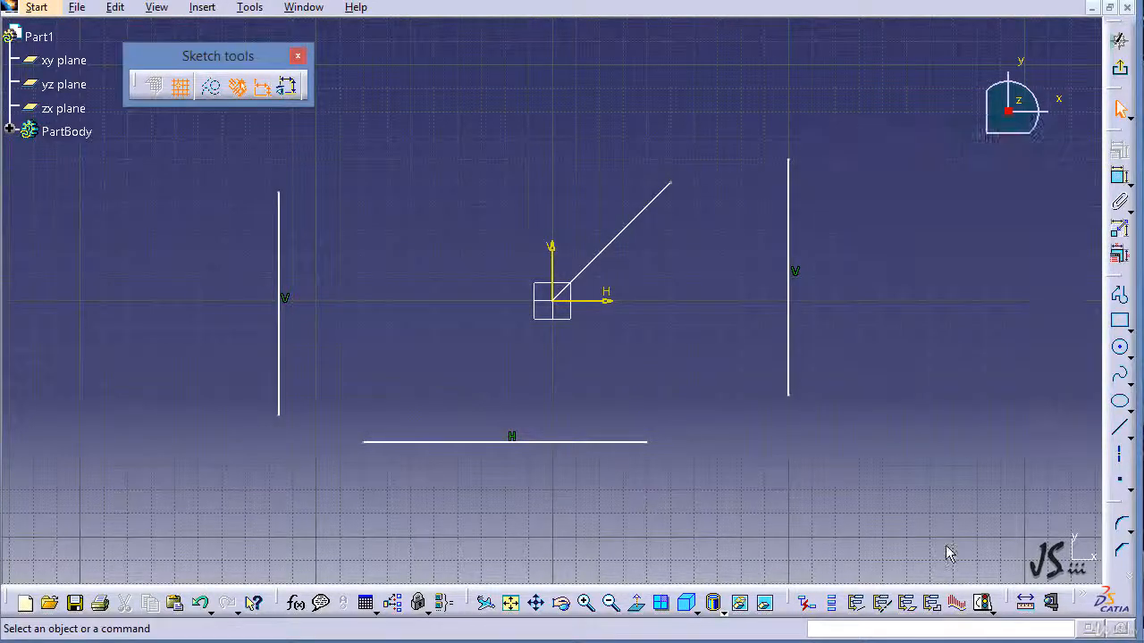
Apply a Horizontal constraint to the slanted line starting at the origin.
{"action": "left_click", "coordinate": [629, 234]}
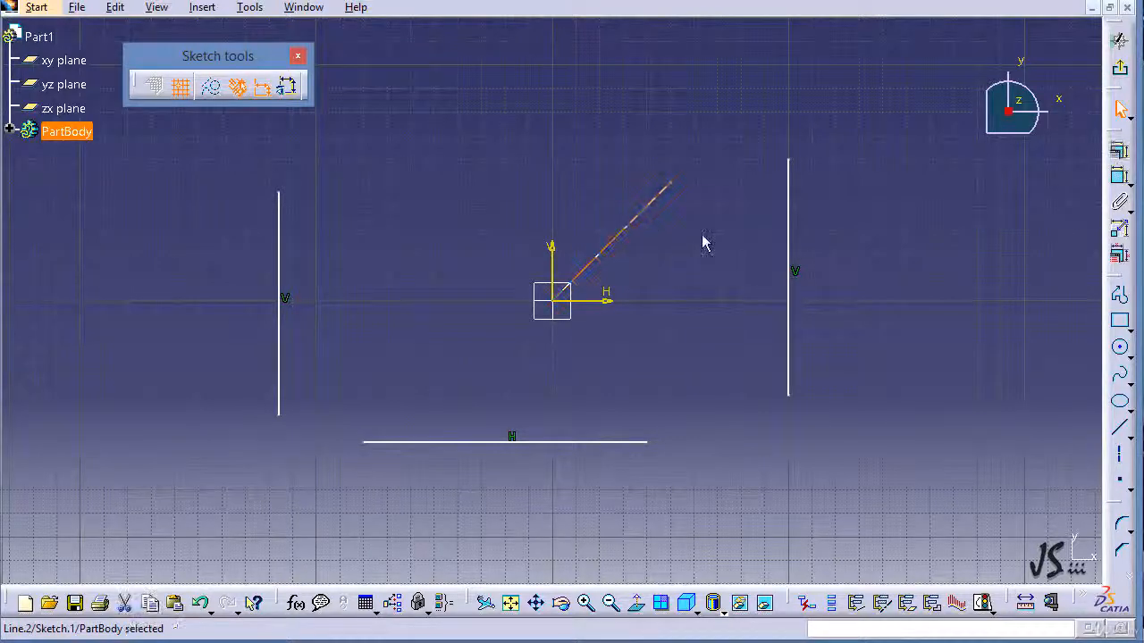
{"action": "left_click", "coordinate": [1118, 150]}
{"action": "left_click", "coordinate": [946, 307]}
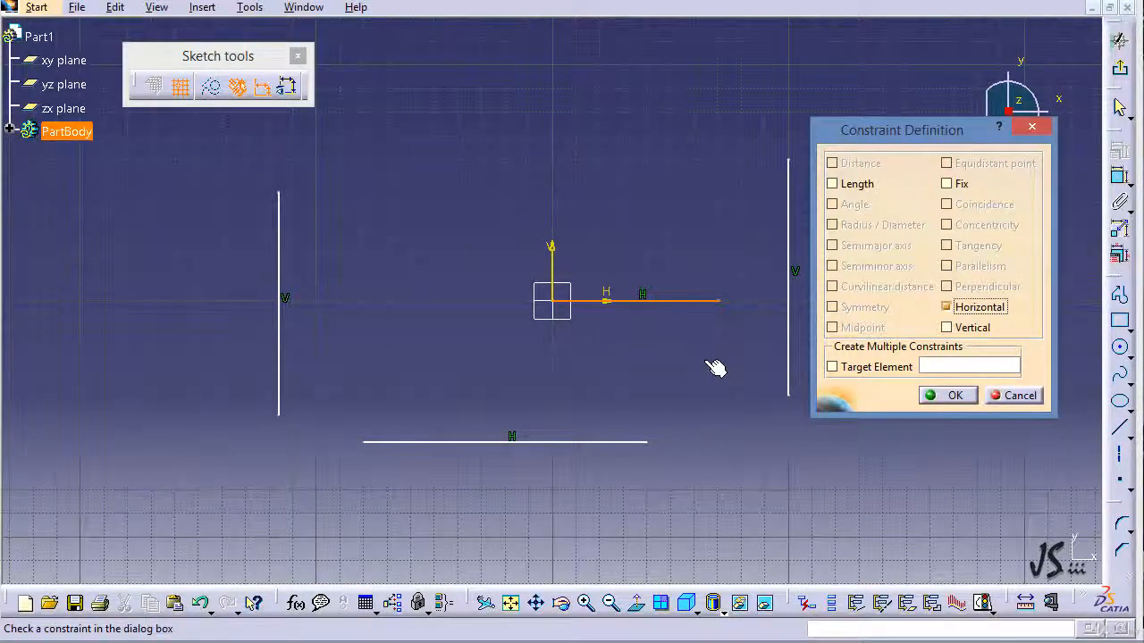
{"action": "left_click", "coordinate": [936, 396]}
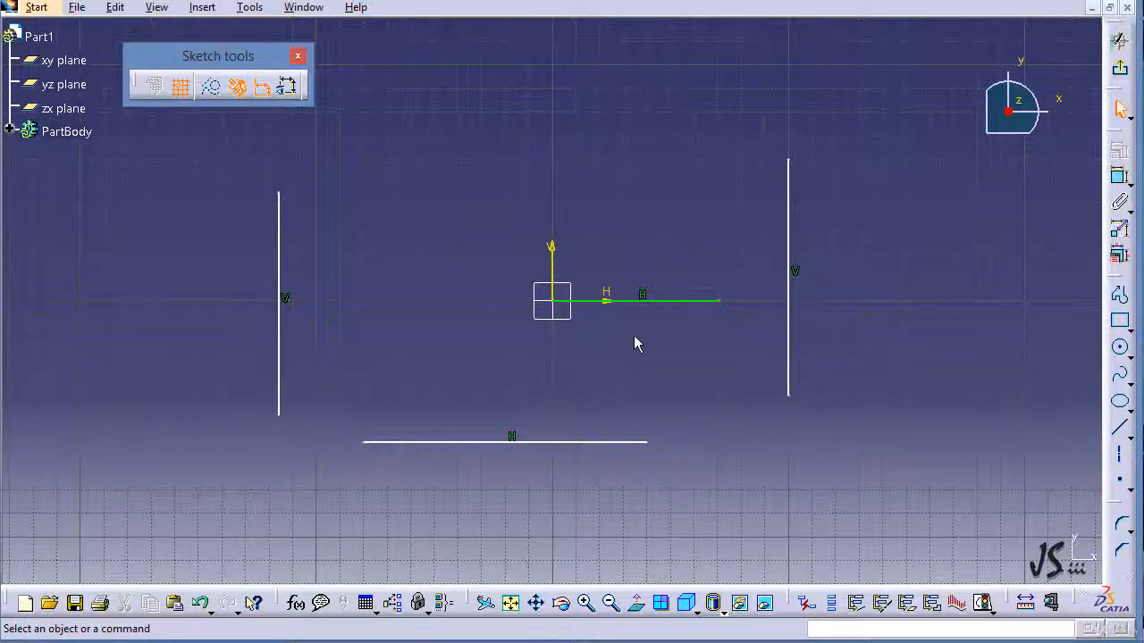
Add a Distance constraint between the horizontal line at the origin and the horizontal line below it.
{"action": "left_click", "coordinate": [640, 302]}
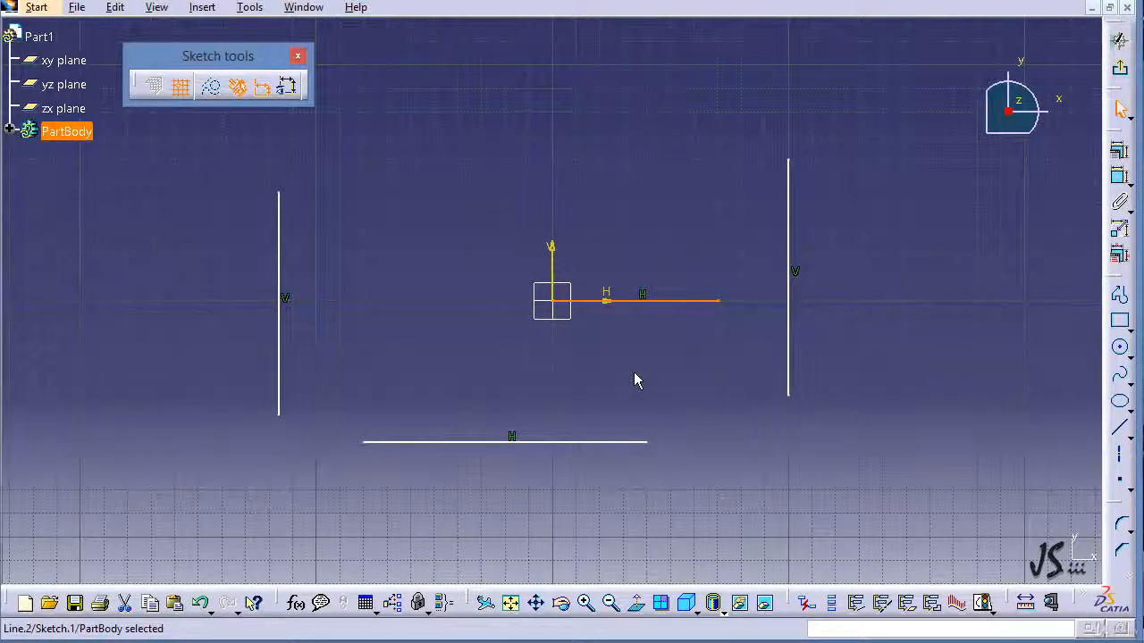
{"action": "left_click", "coordinate": [612, 441], "text": "ctrl"}
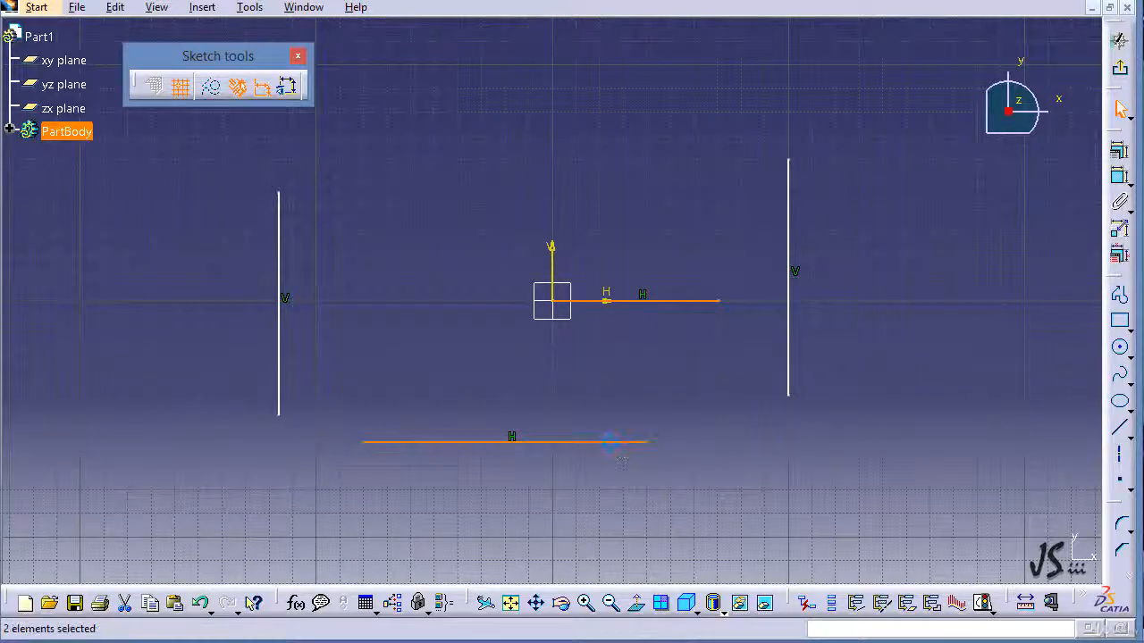
{"action": "left_click", "coordinate": [1118, 151]}
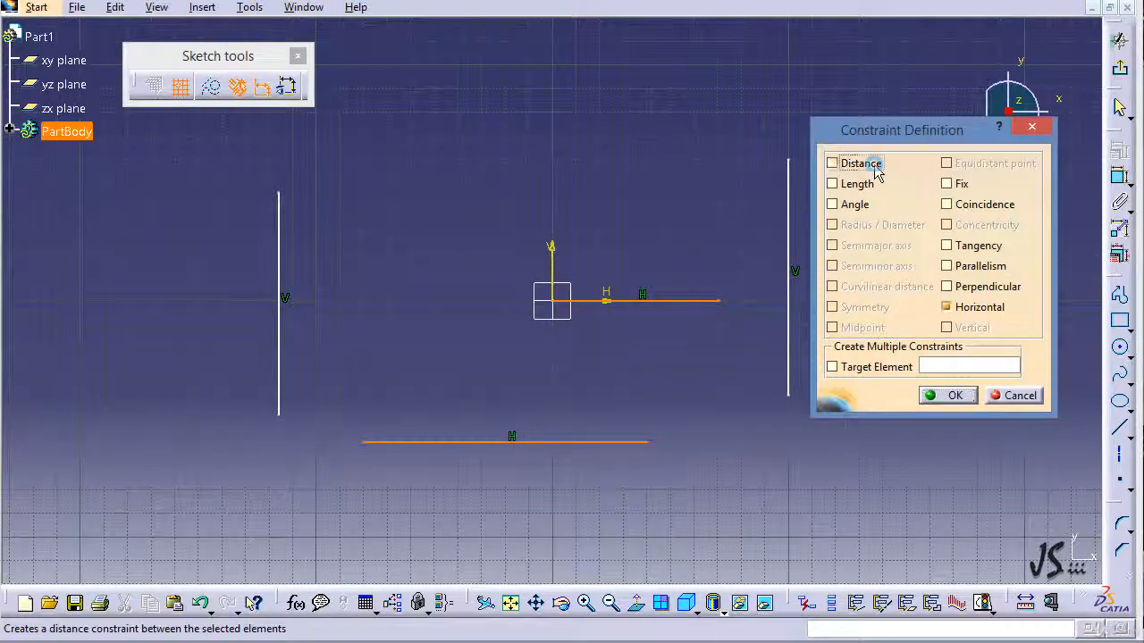
{"action": "left_click", "coordinate": [845, 163]}
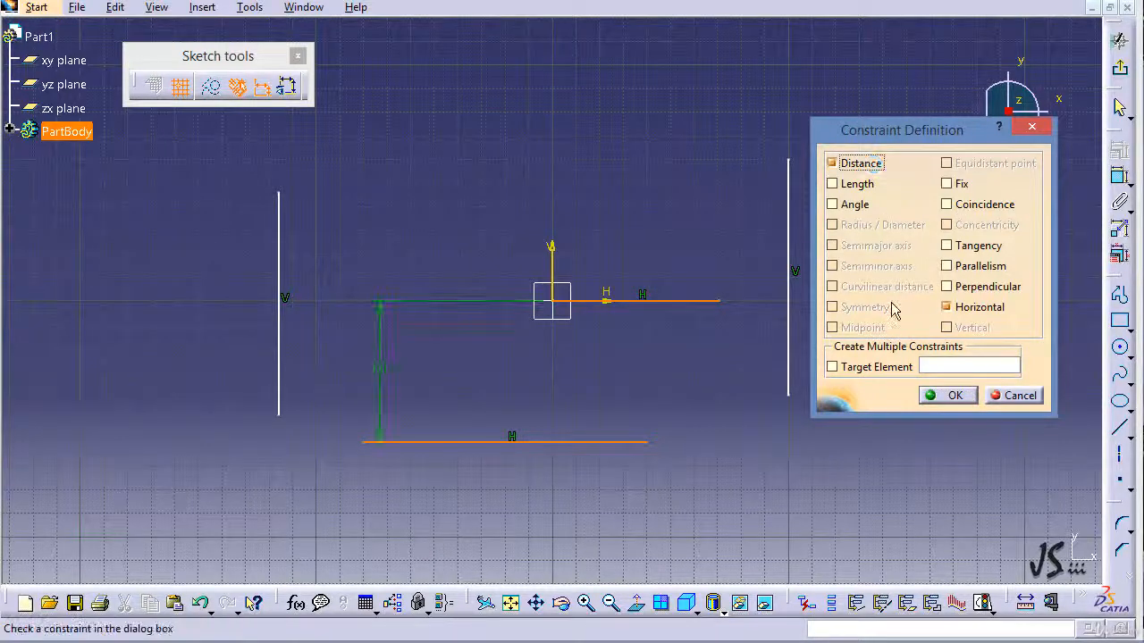
{"action": "left_click", "coordinate": [953, 396]}
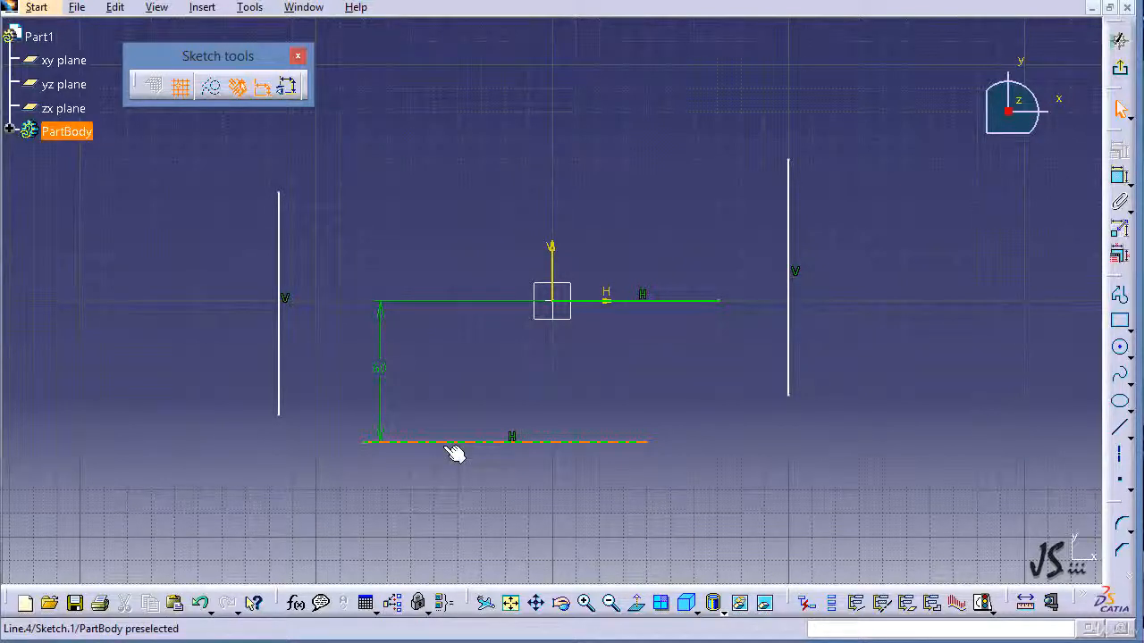
Slide the lower horizontal line rightward and set its distance from the line at the origin to 100 mm.
{"action": "left_click_drag", "start_coordinate": [454, 452], "coordinate": [499, 501]}
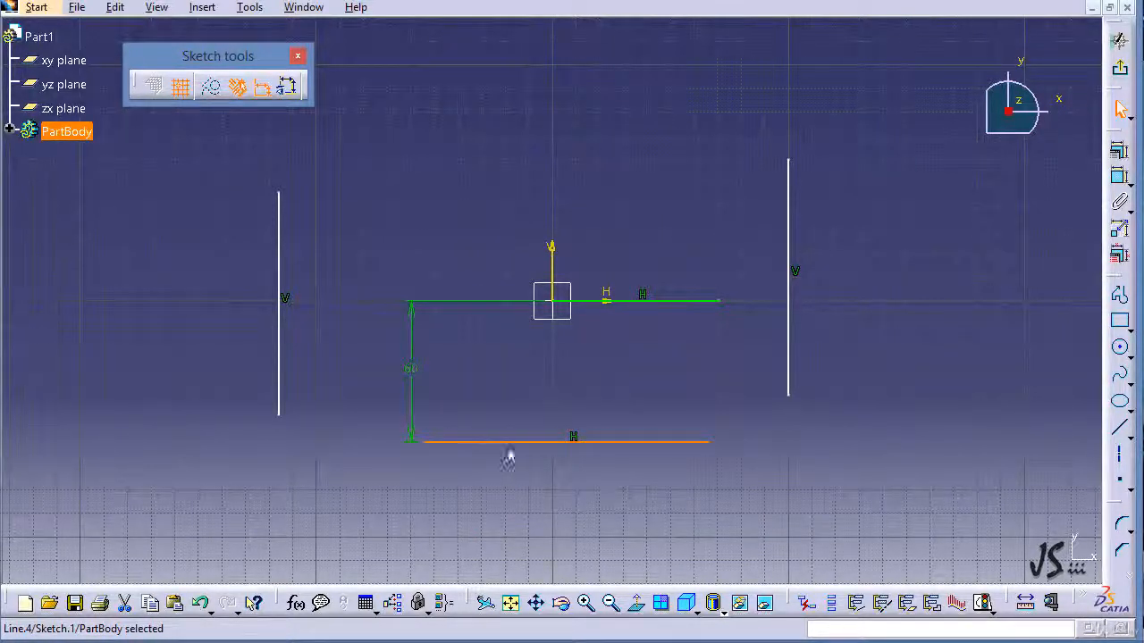
{"action": "double_click", "coordinate": [422, 375]}
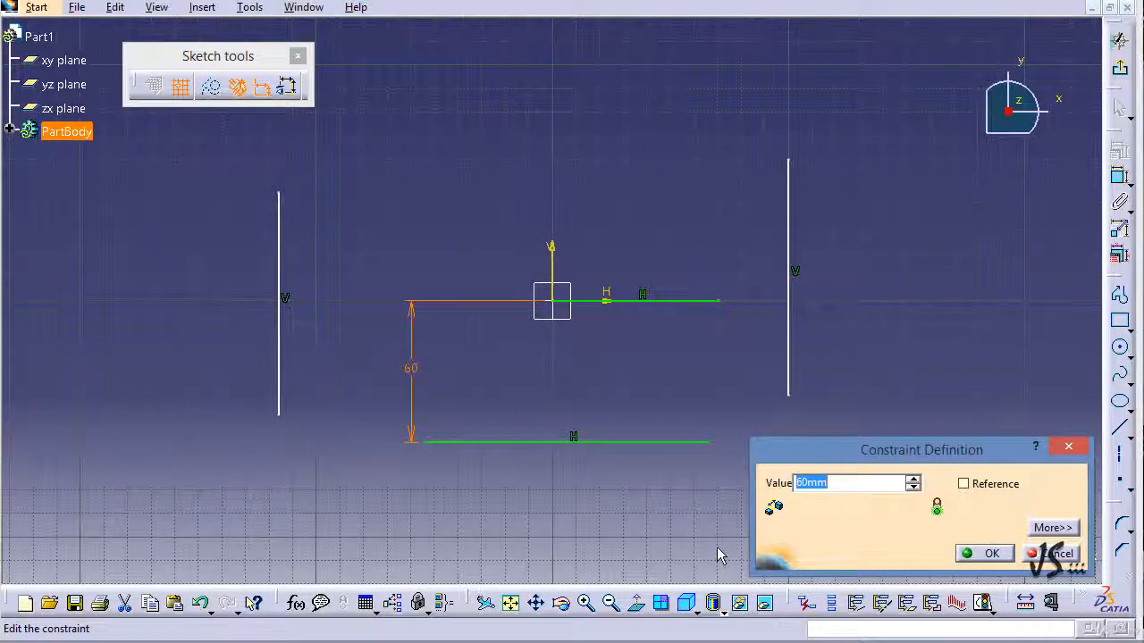
{"action": "type", "text": "100"}
{"action": "key", "text": "Return"}
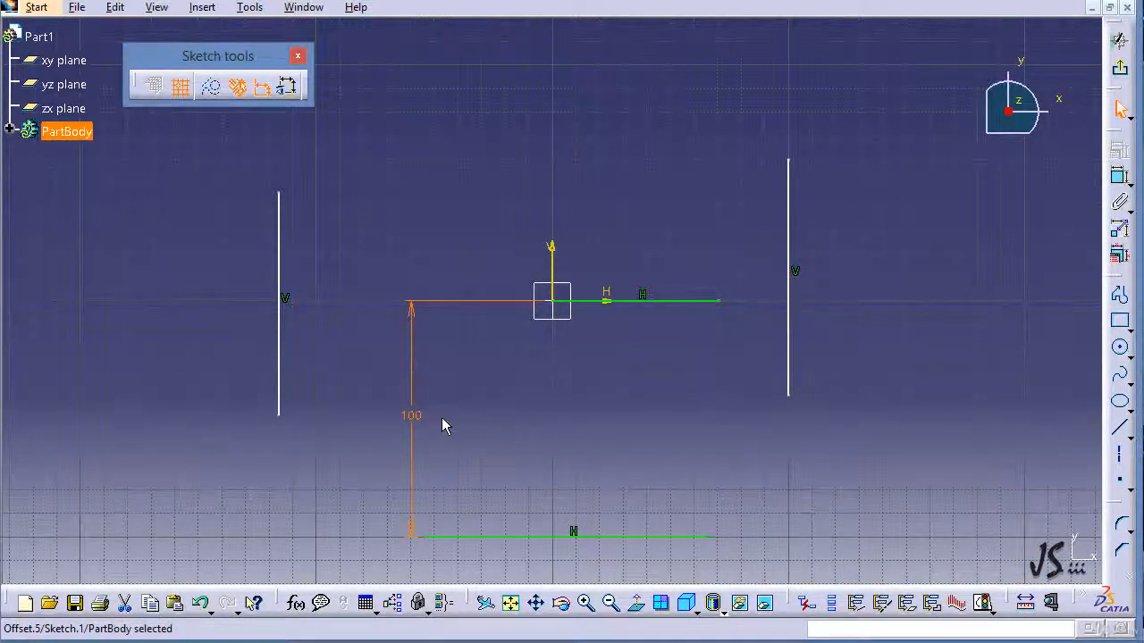
{"action": "left_click", "coordinate": [490, 547]}
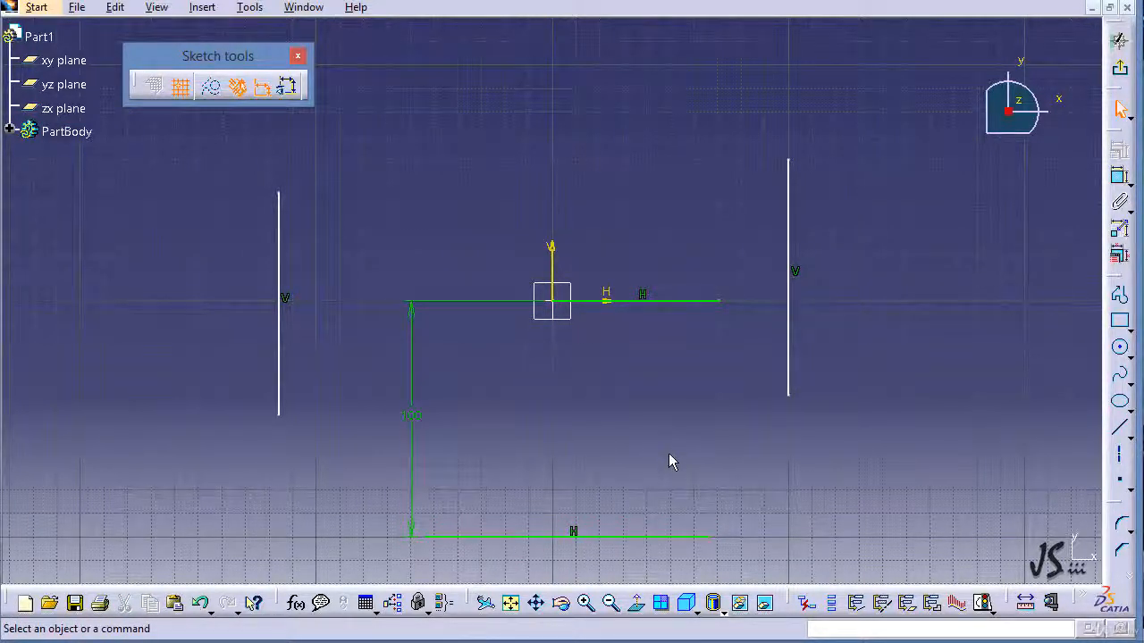
Add a Distance constraint between the two vertical lines.
{"action": "left_click", "coordinate": [790, 227]}
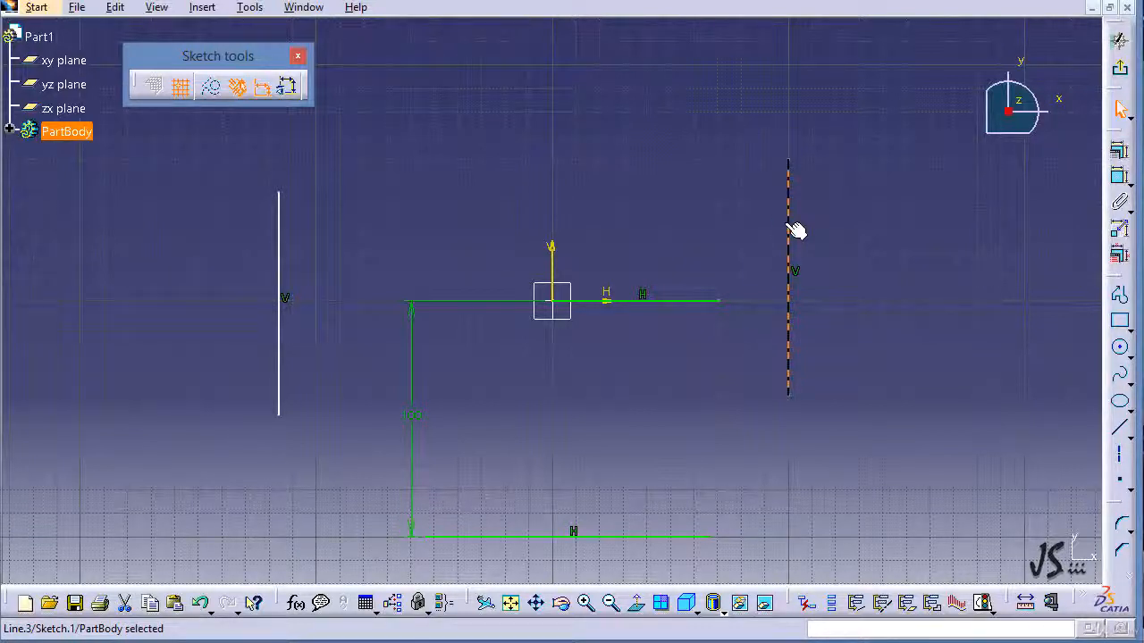
{"action": "left_click", "coordinate": [278, 237], "text": "ctrl"}
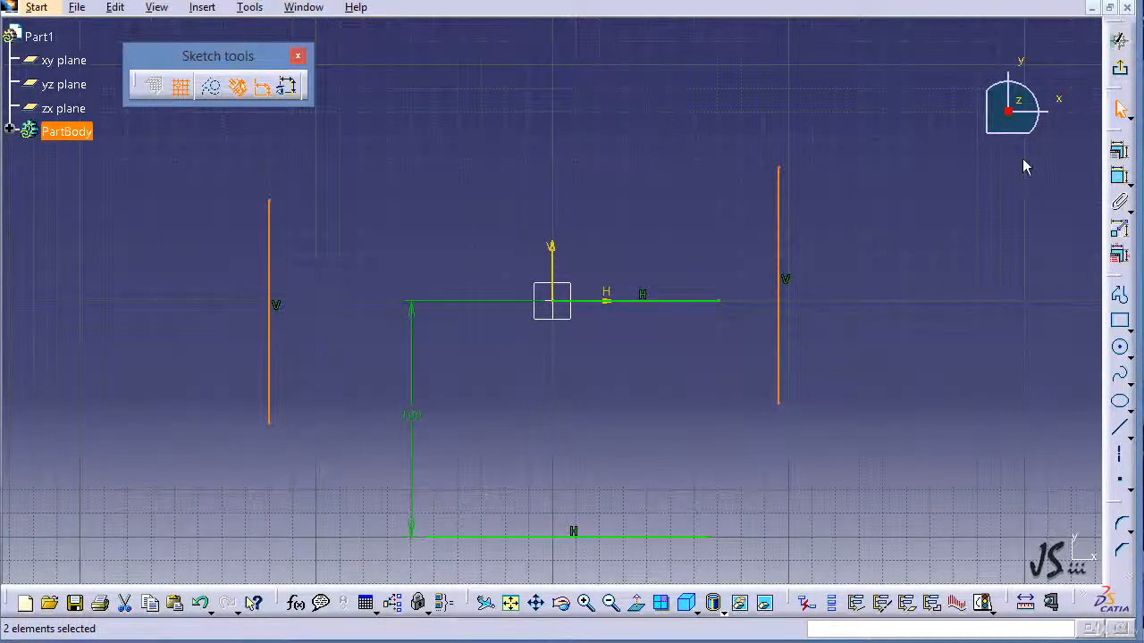
{"action": "left_click", "coordinate": [1121, 151]}
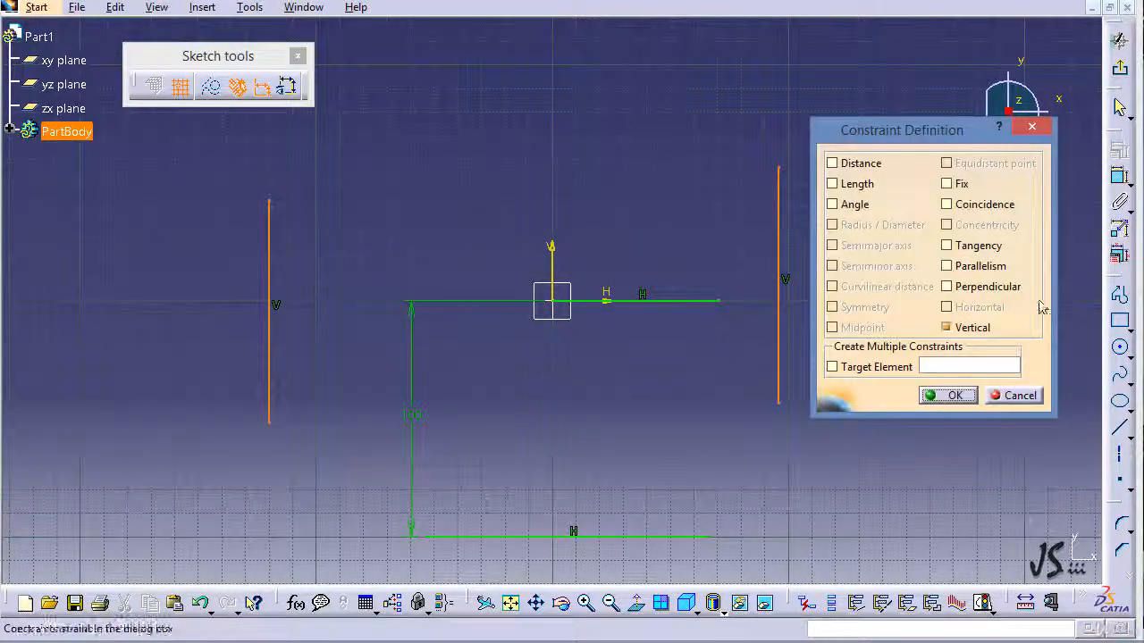
{"action": "left_click", "coordinate": [859, 163]}
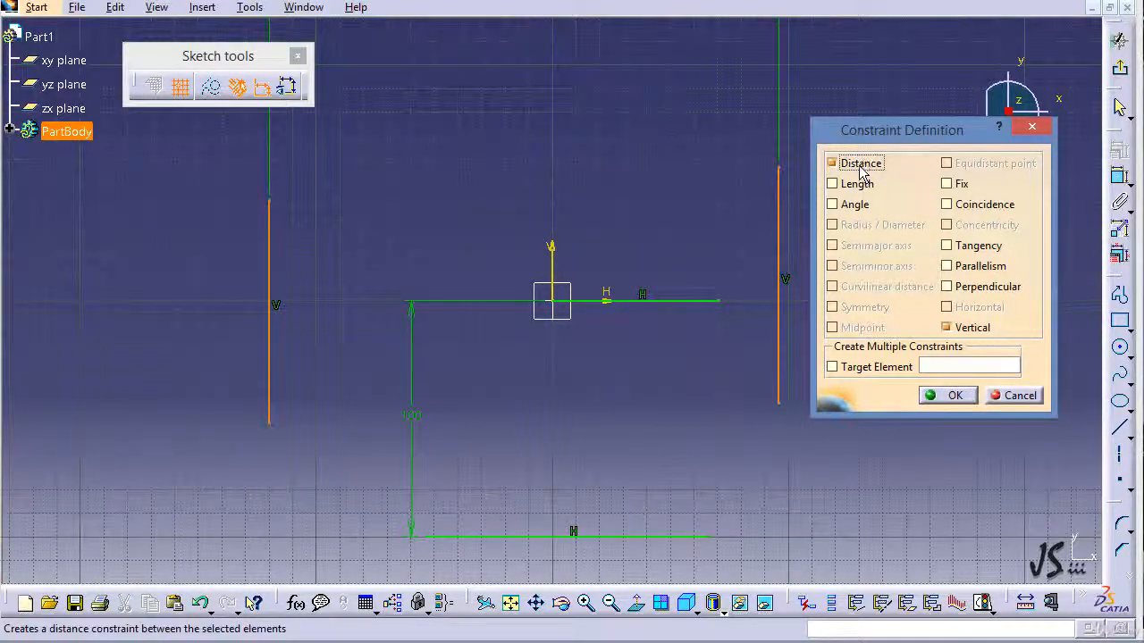
{"action": "left_click", "coordinate": [947, 395]}
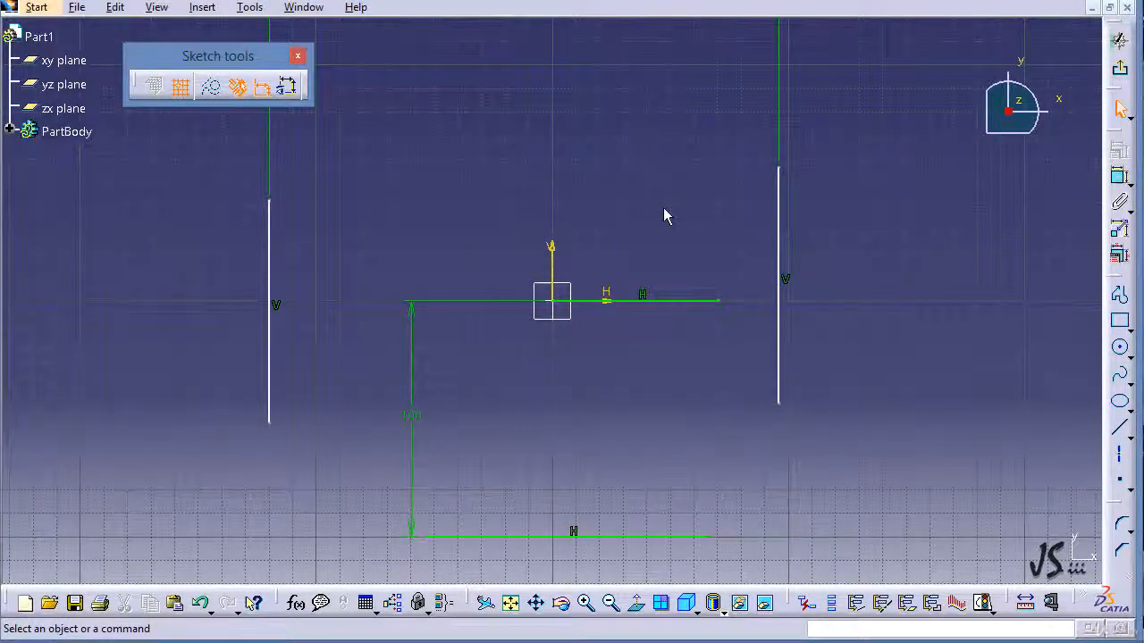
Move the dimension of the vertical lines down close to their upper ends and set its value to 150 mm.
{"action": "middle_click_drag", "start_coordinate": [633, 173], "coordinate": [651, 295]}
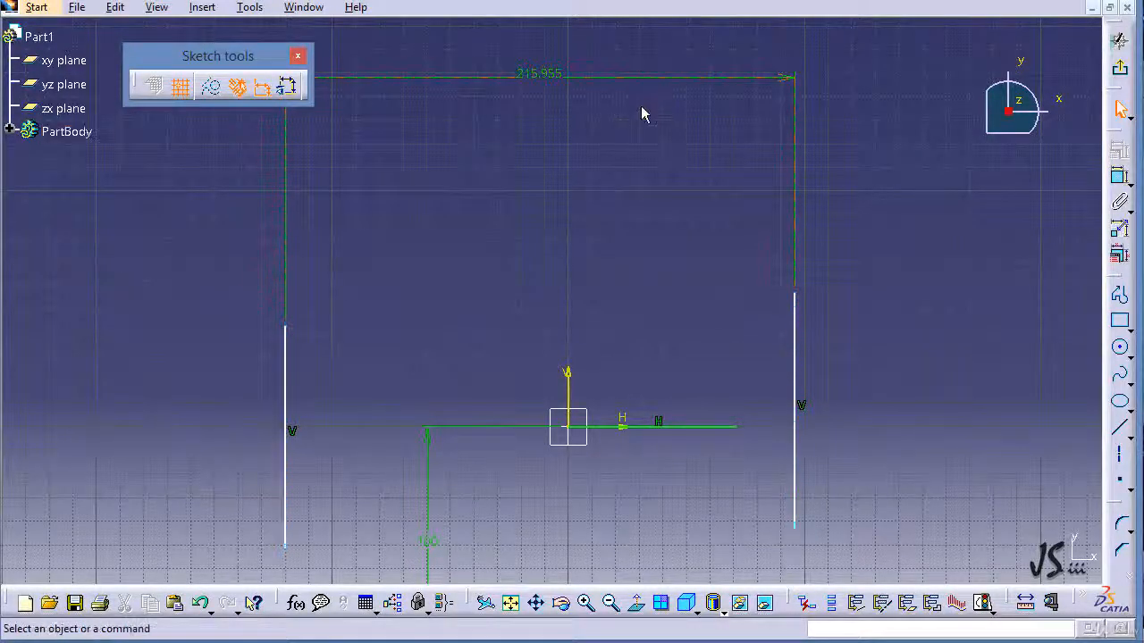
{"action": "left_click_drag", "start_coordinate": [652, 78], "coordinate": [644, 267]}
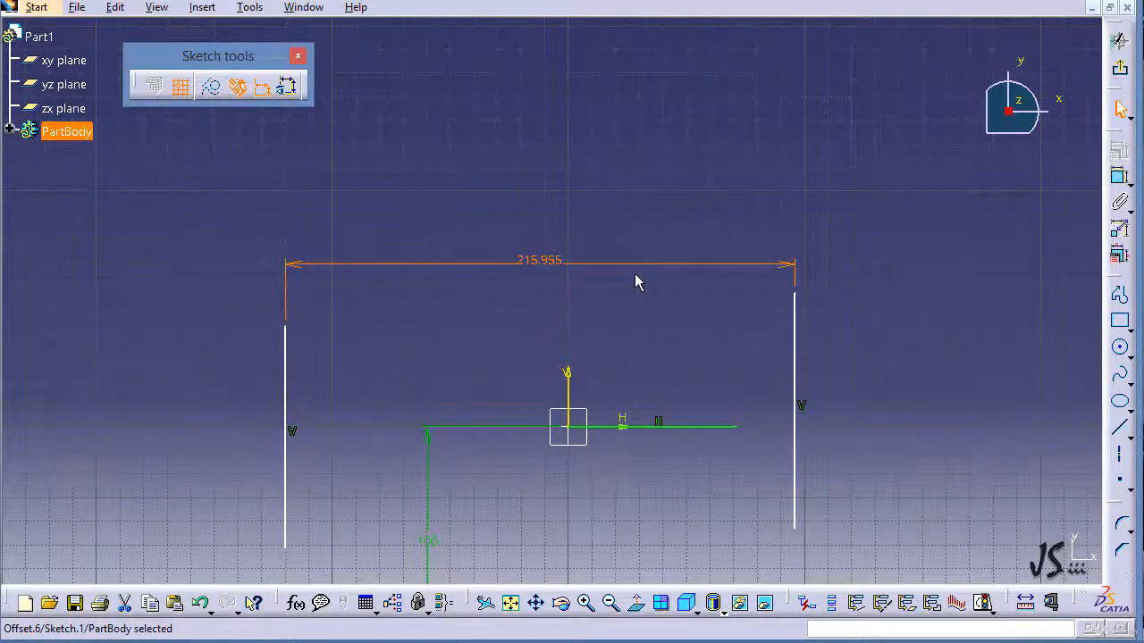
{"action": "mouse_move", "coordinate": [603, 309]}
{"action": "middle_mouse_down"}
{"action": "mouse_move", "coordinate": [617, 214]}
{"action": "mouse_move", "coordinate": [594, 183]}
{"action": "middle_mouse_up"}
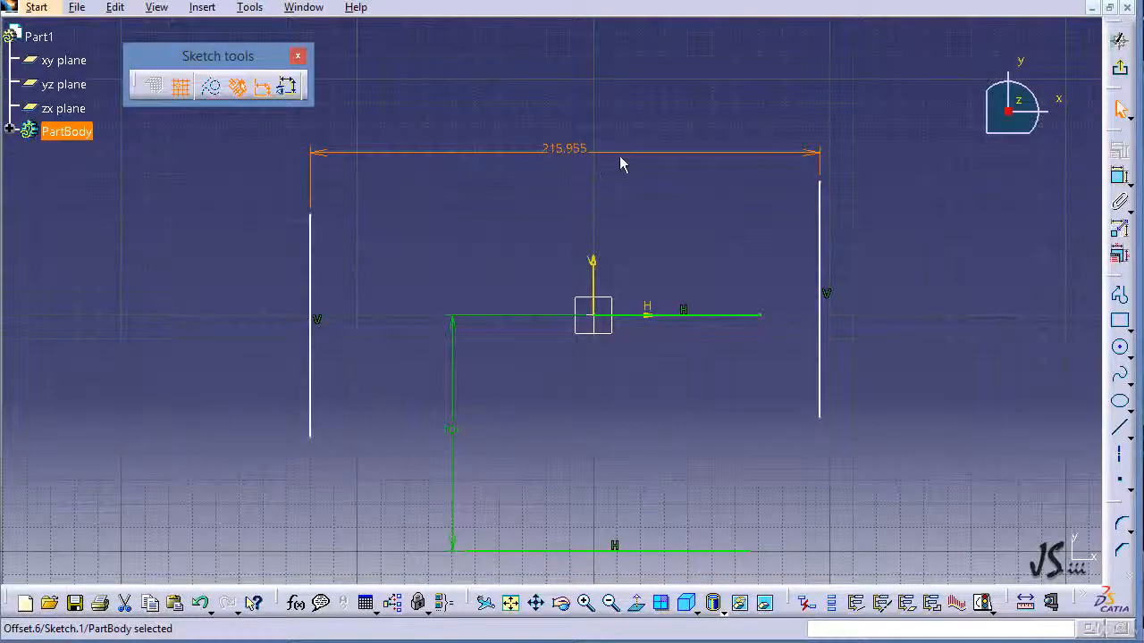
{"action": "double_click", "coordinate": [570, 148]}
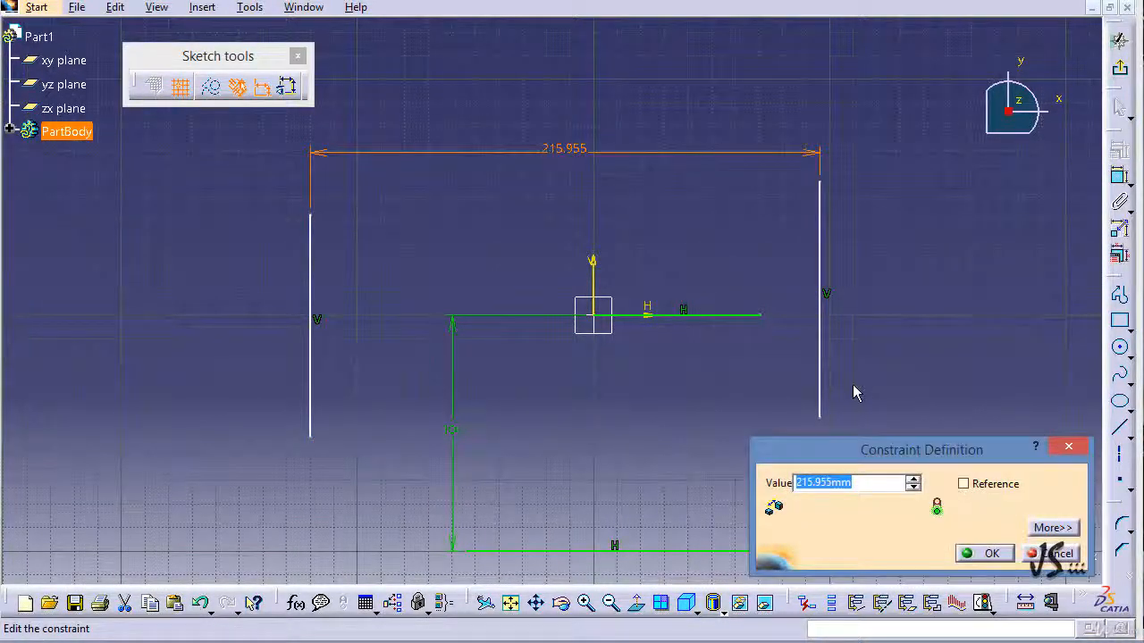
{"action": "type", "text": "150"}
{"action": "key", "text": "Return"}
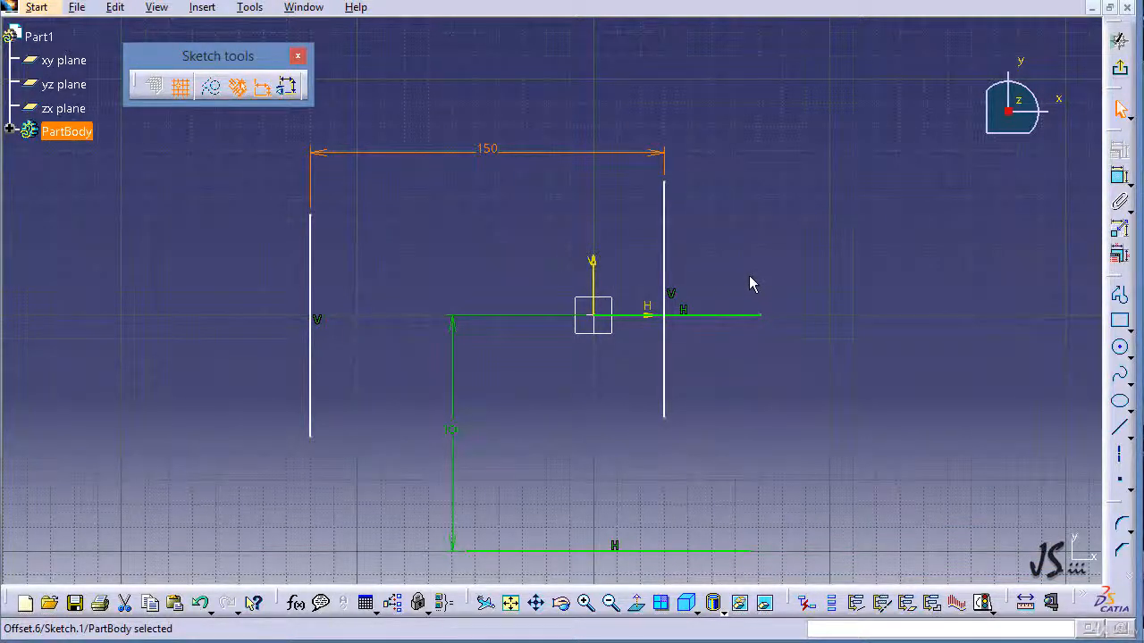
Add a Distance constraint between the right end of the lower horizontal line and the lower end of the right vertical line.
{"action": "left_click", "coordinate": [805, 272]}
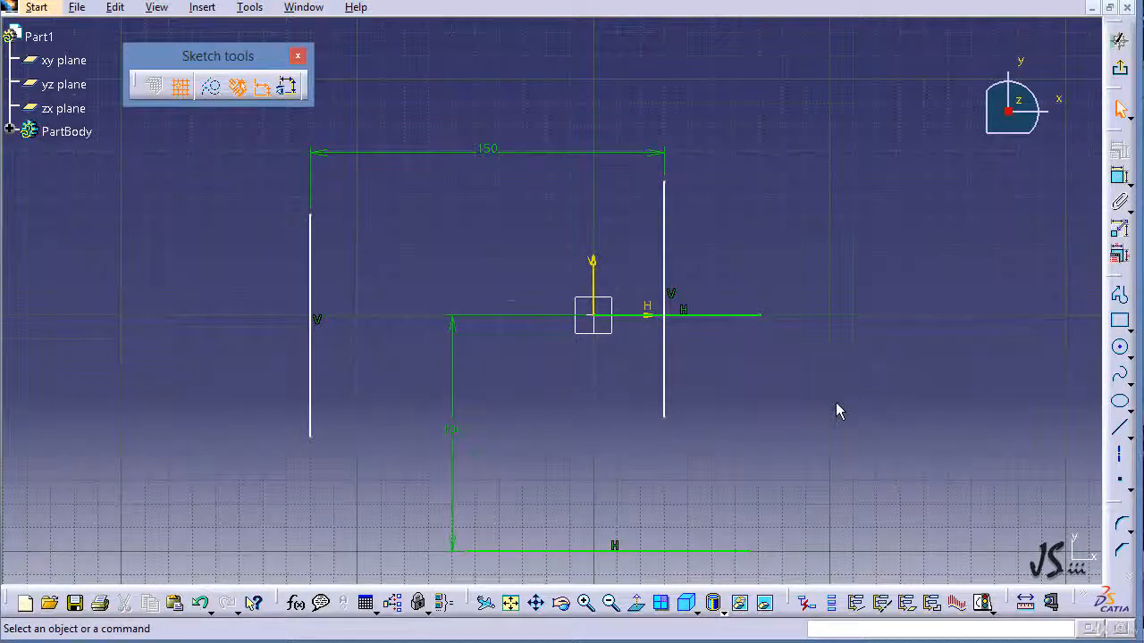
{"action": "middle_click_drag", "start_coordinate": [835, 409], "coordinate": [824, 306]}
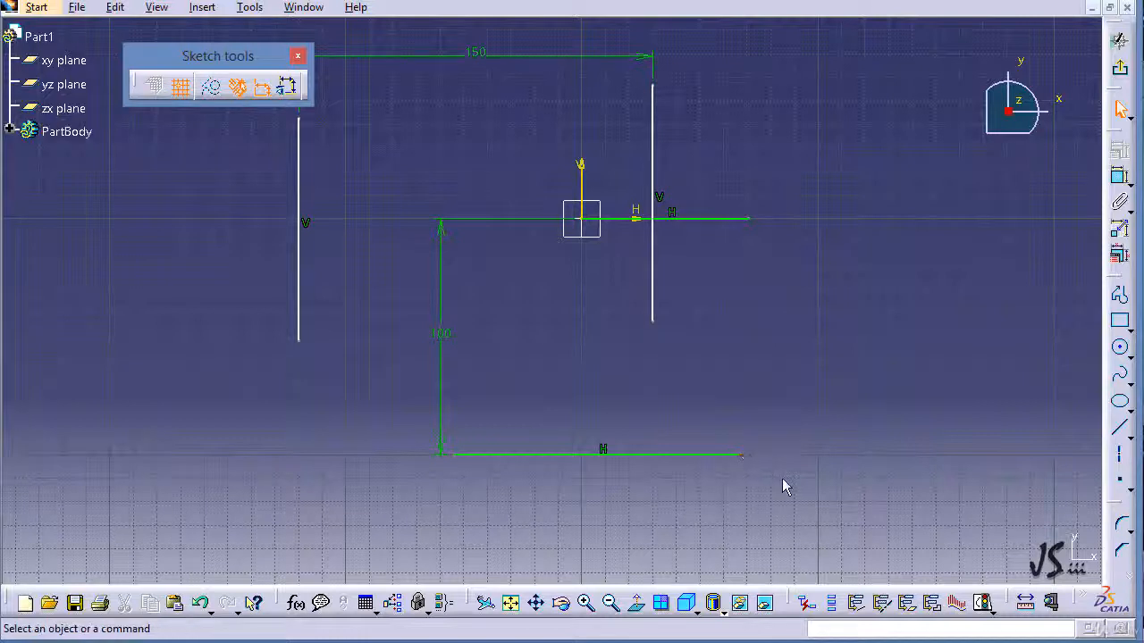
{"action": "left_click", "coordinate": [740, 456]}
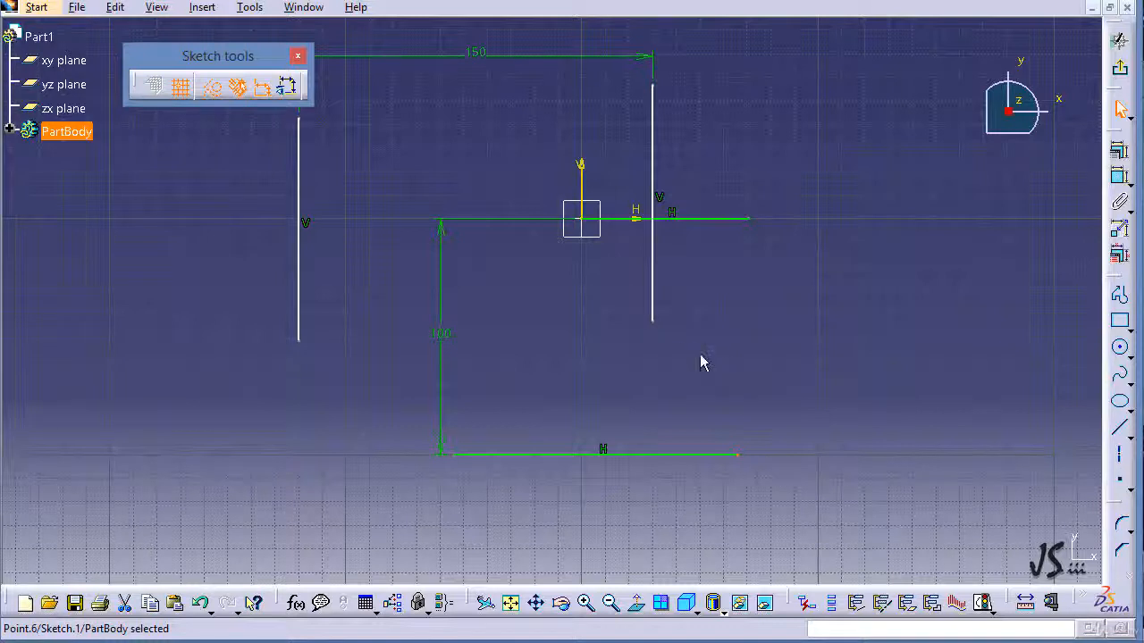
{"action": "left_click", "coordinate": [657, 324], "text": "ctrl"}
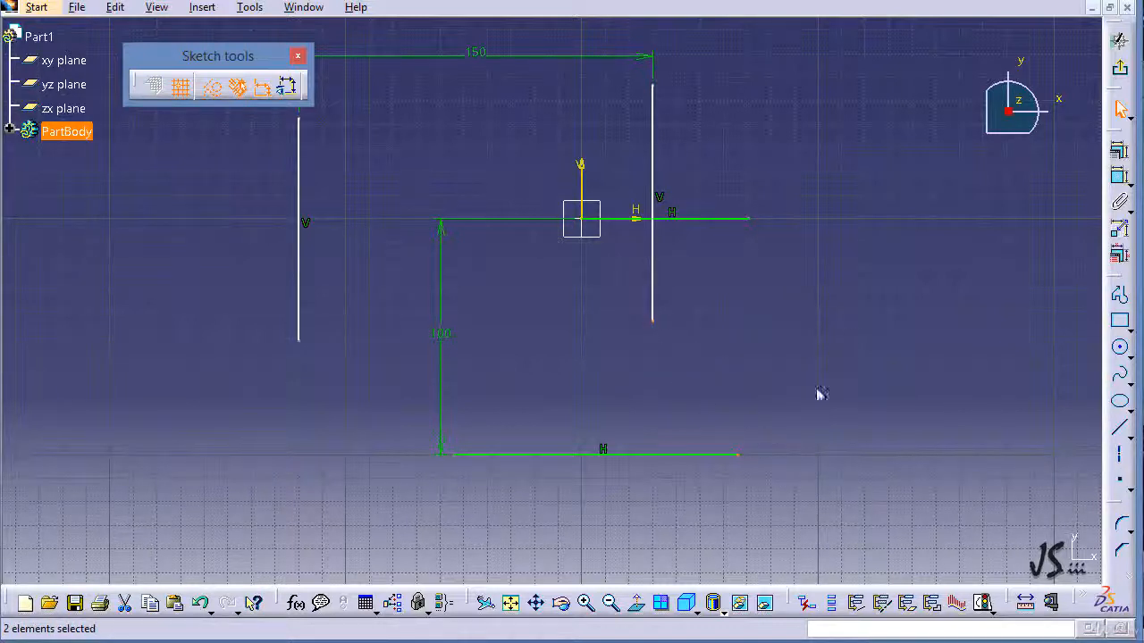
{"action": "left_click", "coordinate": [1118, 150]}
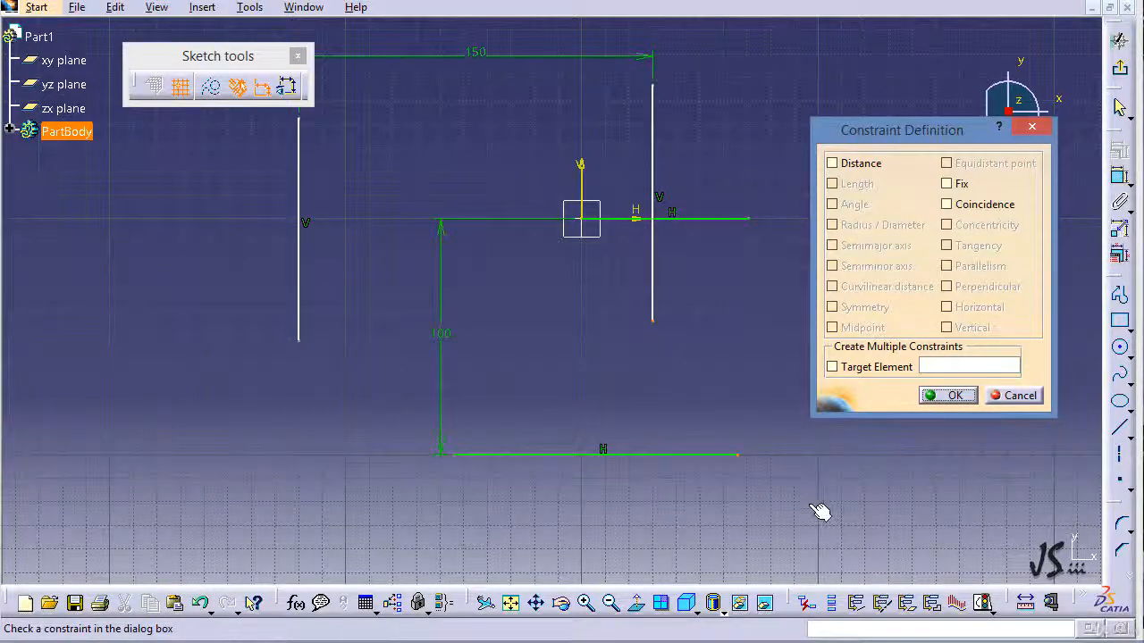
{"action": "left_click", "coordinate": [848, 168]}
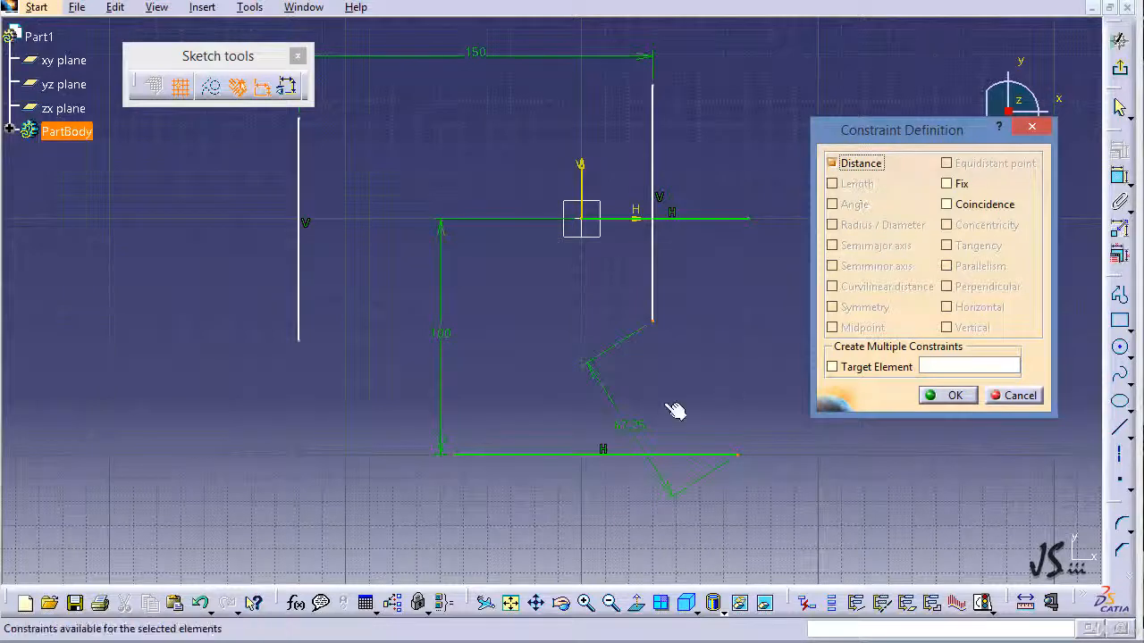
{"action": "left_click", "coordinate": [945, 395]}
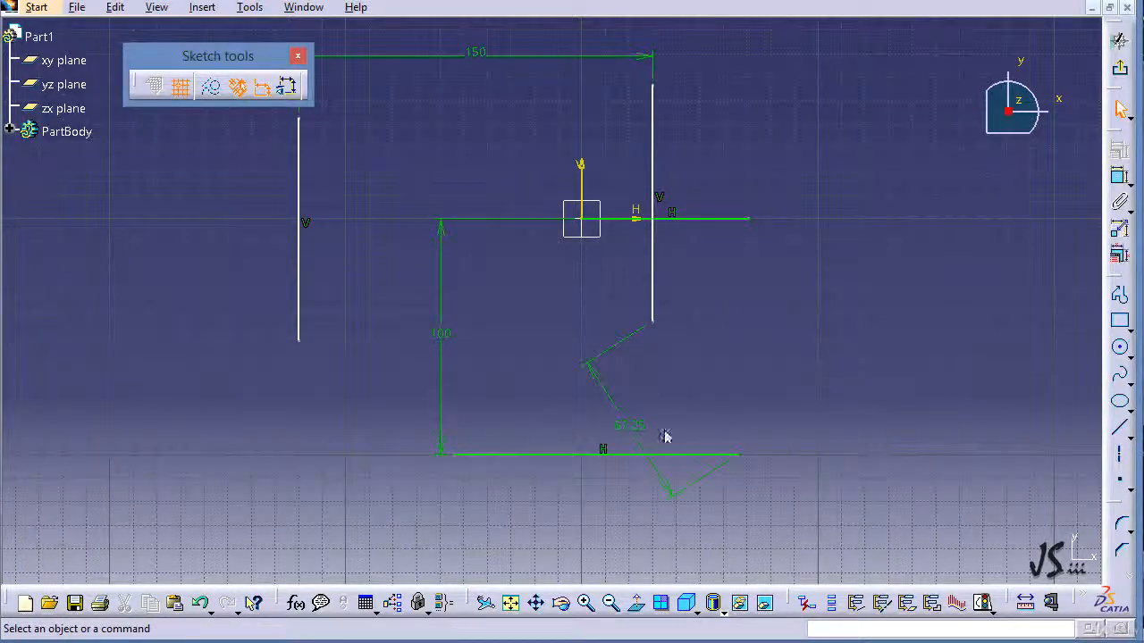
Set the distance between the two selected line endpoints to 0 mm.
{"action": "double_click", "coordinate": [636, 424]}
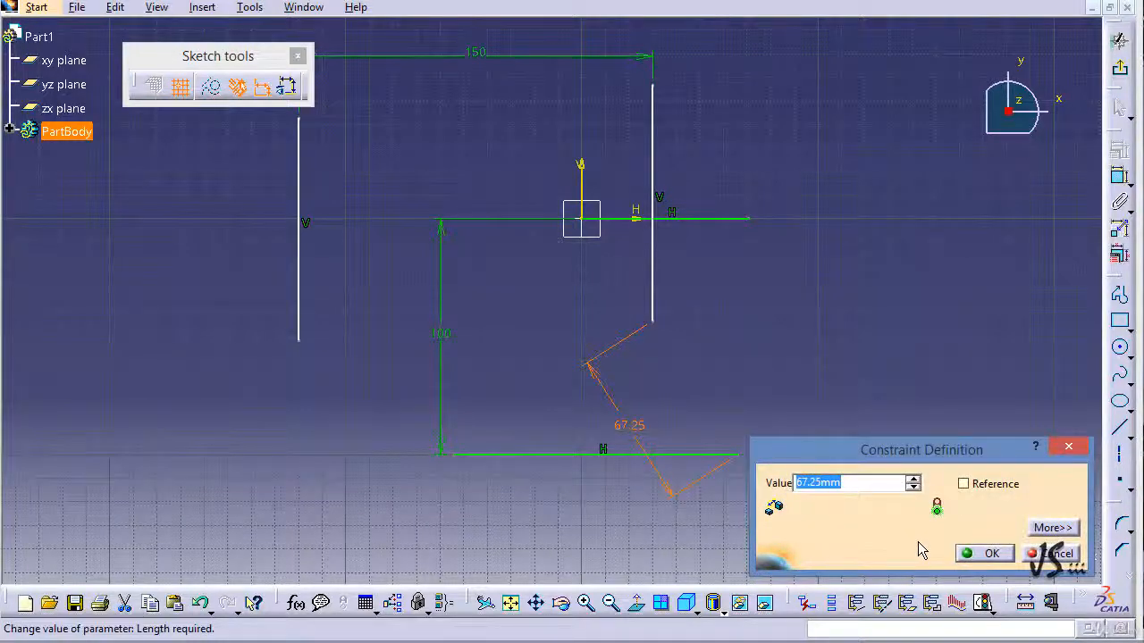
{"action": "type", "text": "0"}
{"action": "left_click", "coordinate": [982, 553]}
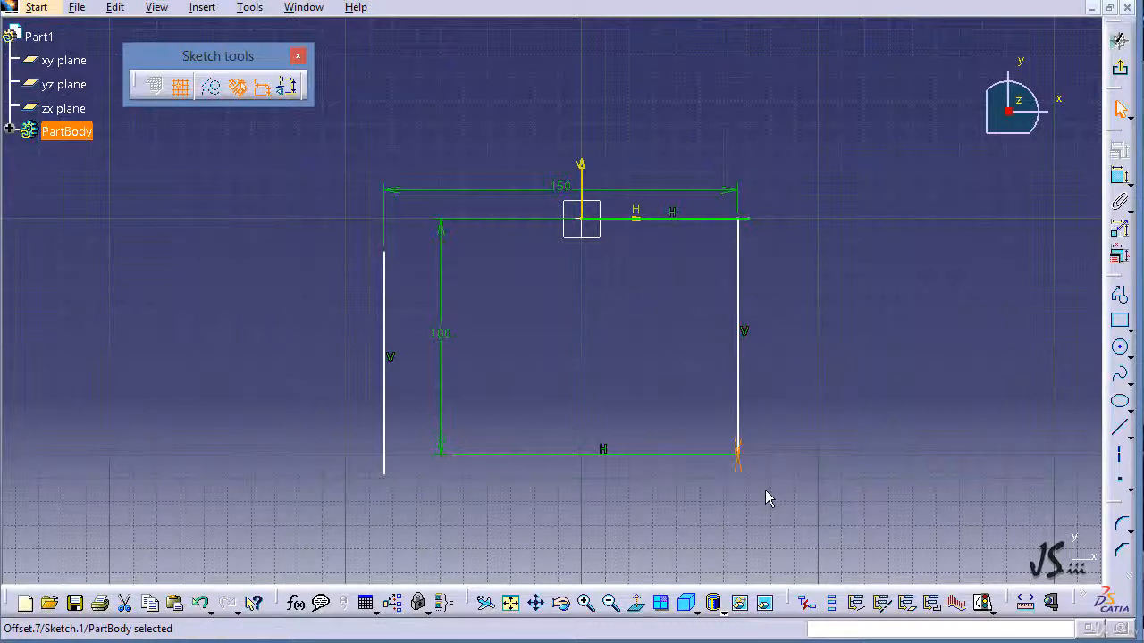
Undo the zero distance value and the Distance constraint between the two endpoints.
{"action": "key", "text": "ctrl+z"}
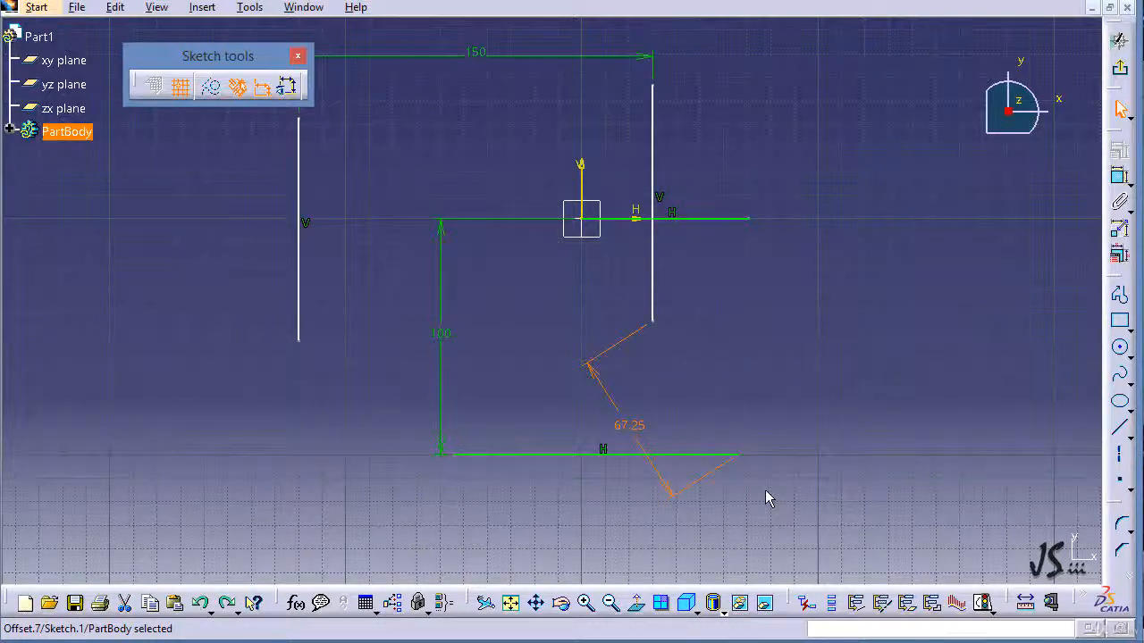
{"action": "key", "text": "Escape"}
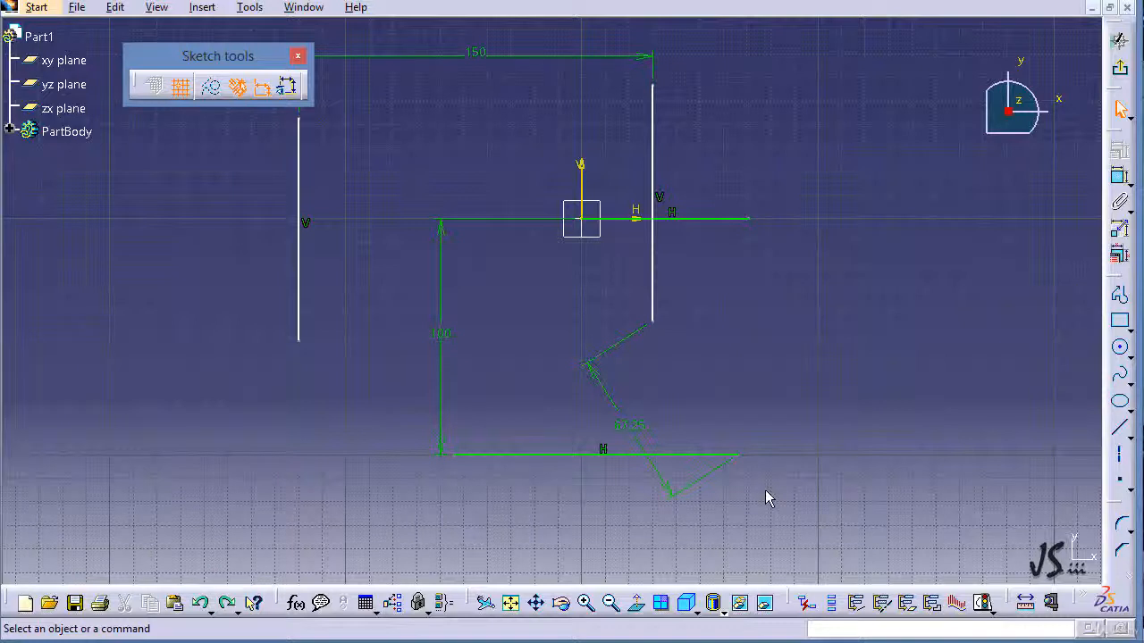
{"action": "key", "text": "ctrl+z"}
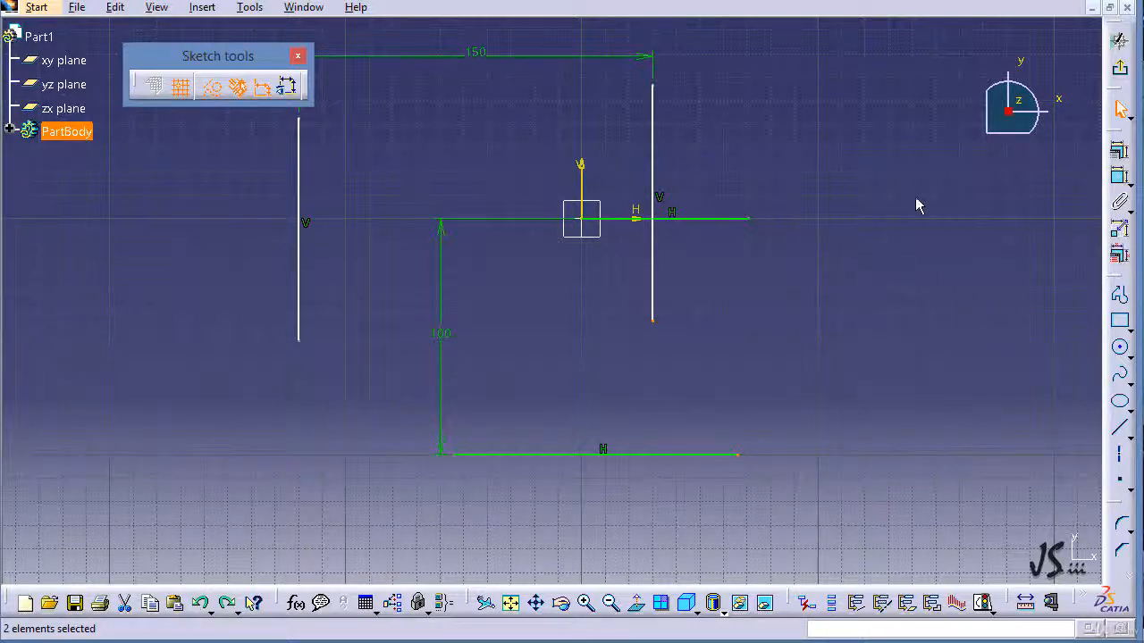
Add a Coincidence constraint between the lower horizontal line's right end and the right vertical line's lower end.
{"action": "left_click", "coordinate": [1118, 150]}
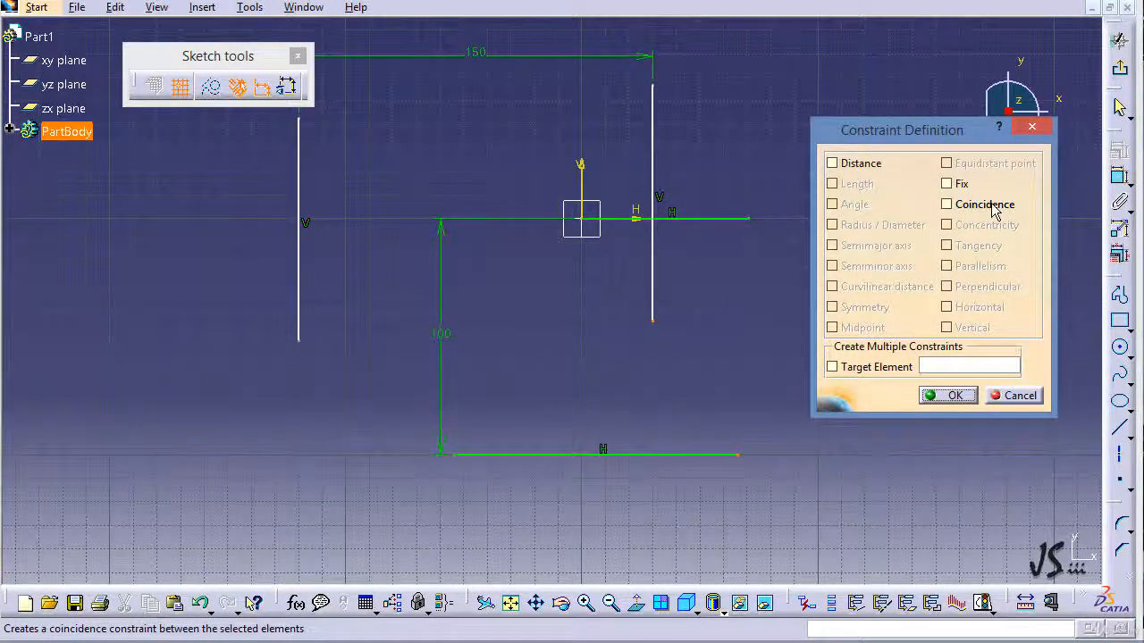
{"action": "left_click", "coordinate": [988, 208]}
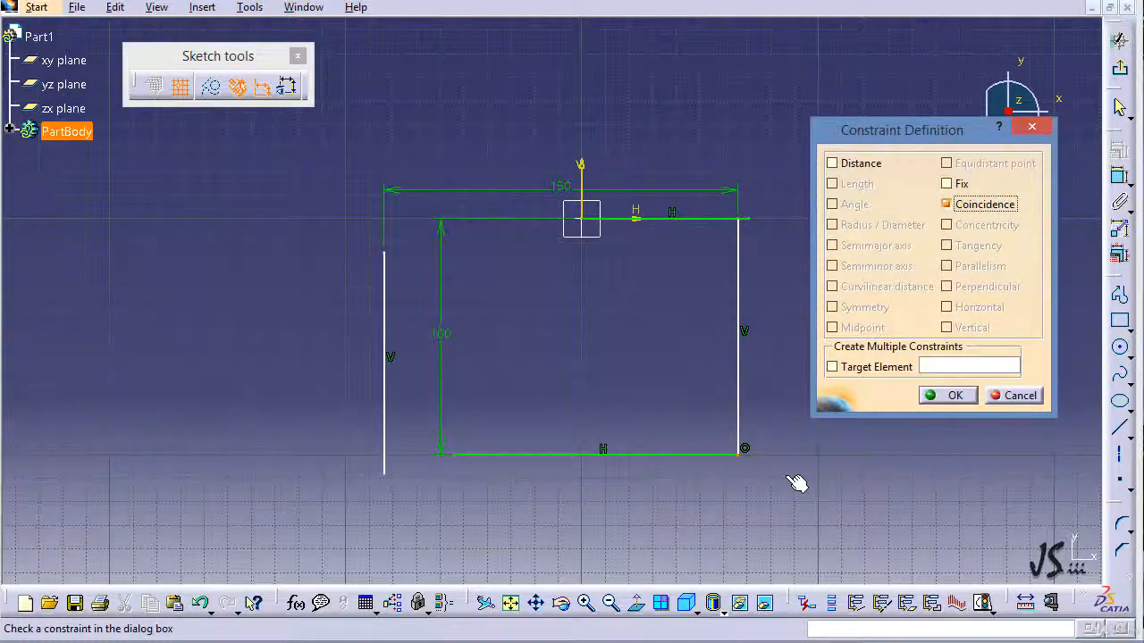
{"action": "left_click", "coordinate": [953, 398]}
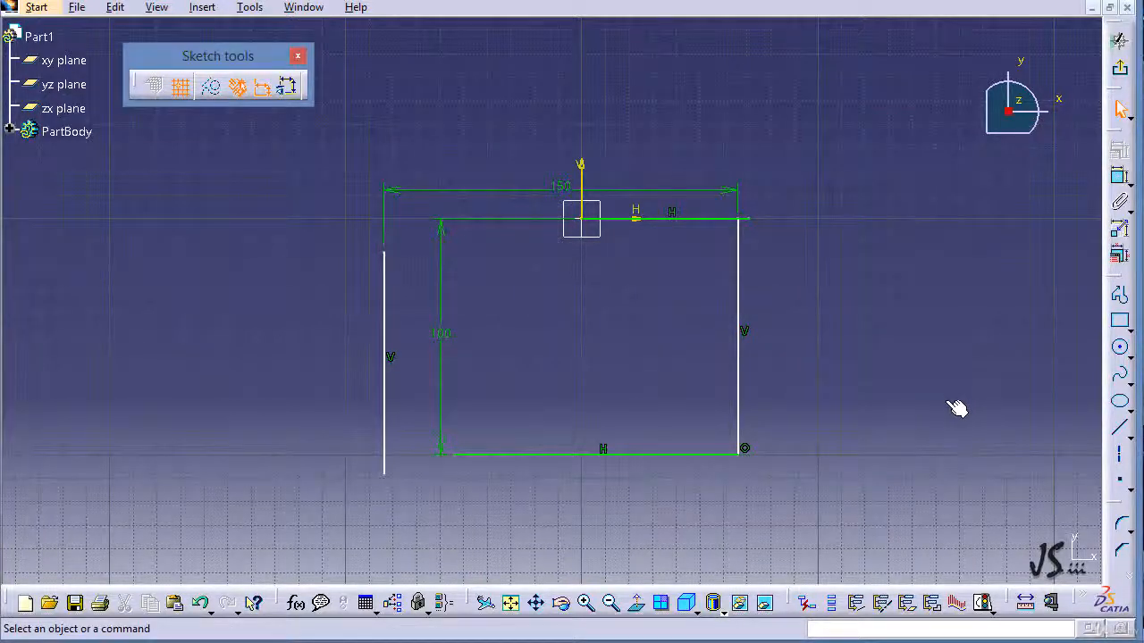
Add a Coincidence constraint between the right vertical line's upper end and the upper horizontal line's right end.
{"action": "left_click", "coordinate": [740, 219]}
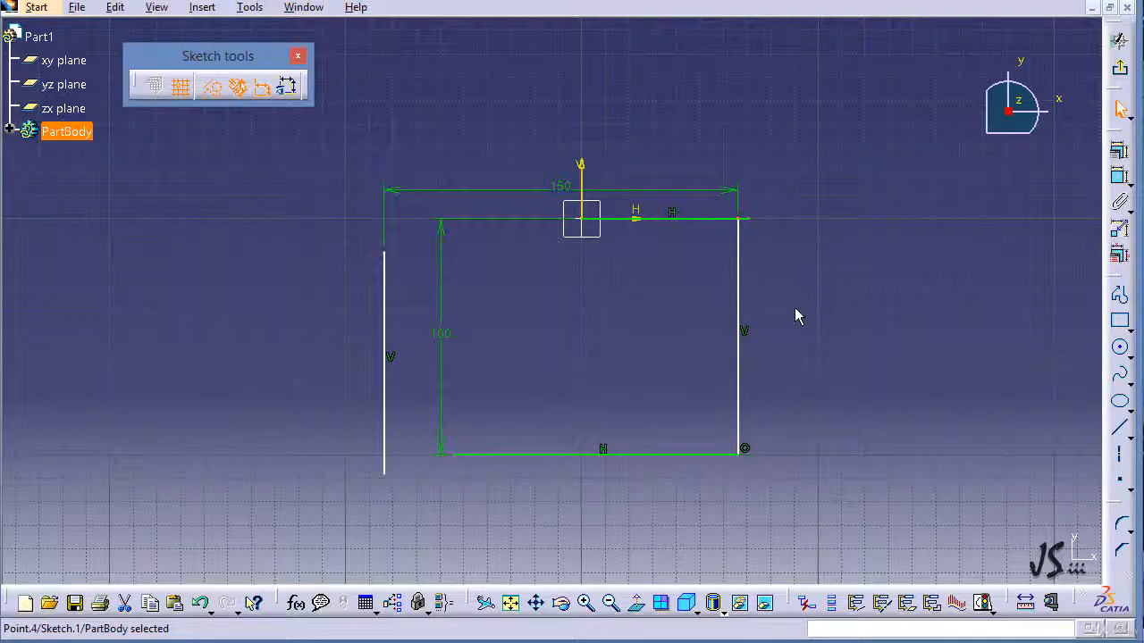
{"action": "left_click", "coordinate": [748, 219], "text": "ctrl"}
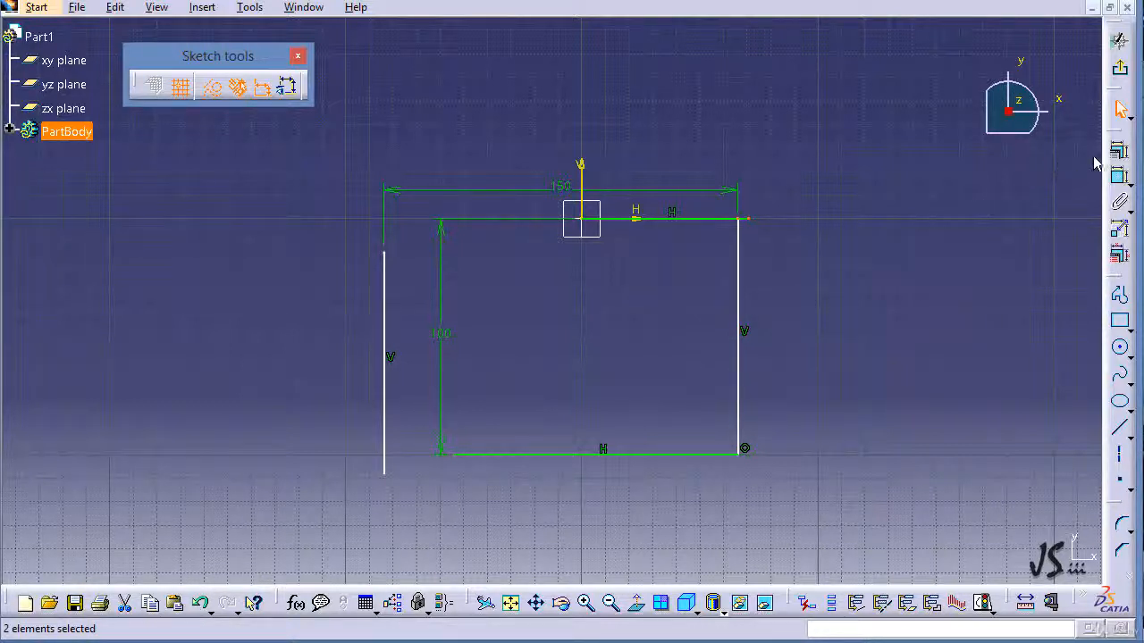
{"action": "left_click", "coordinate": [1119, 154]}
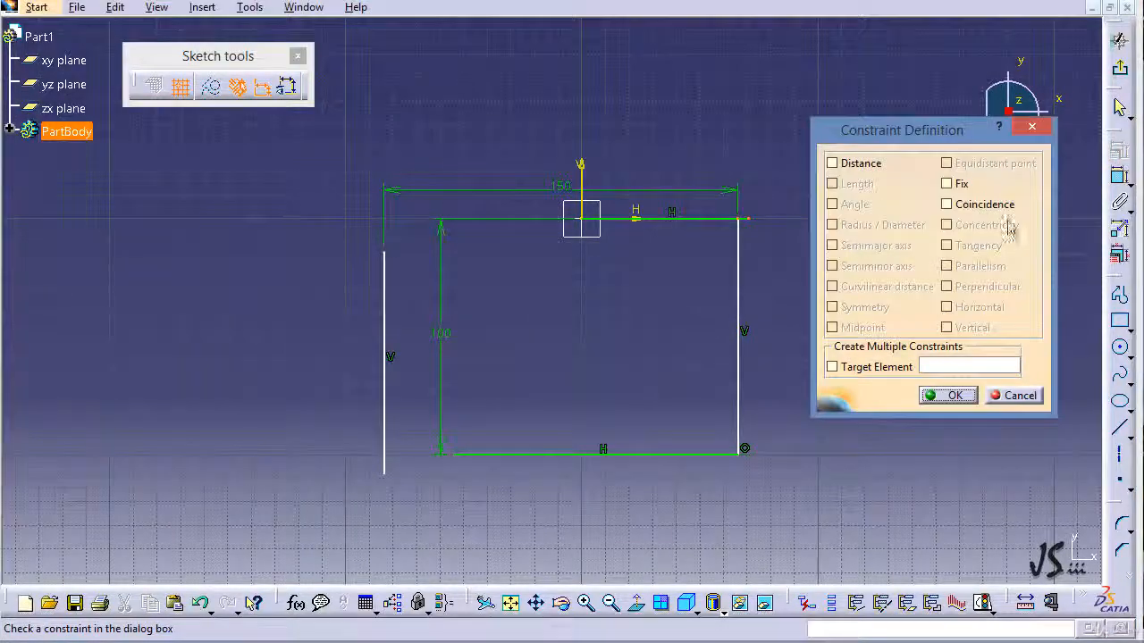
{"action": "left_click", "coordinate": [992, 207]}
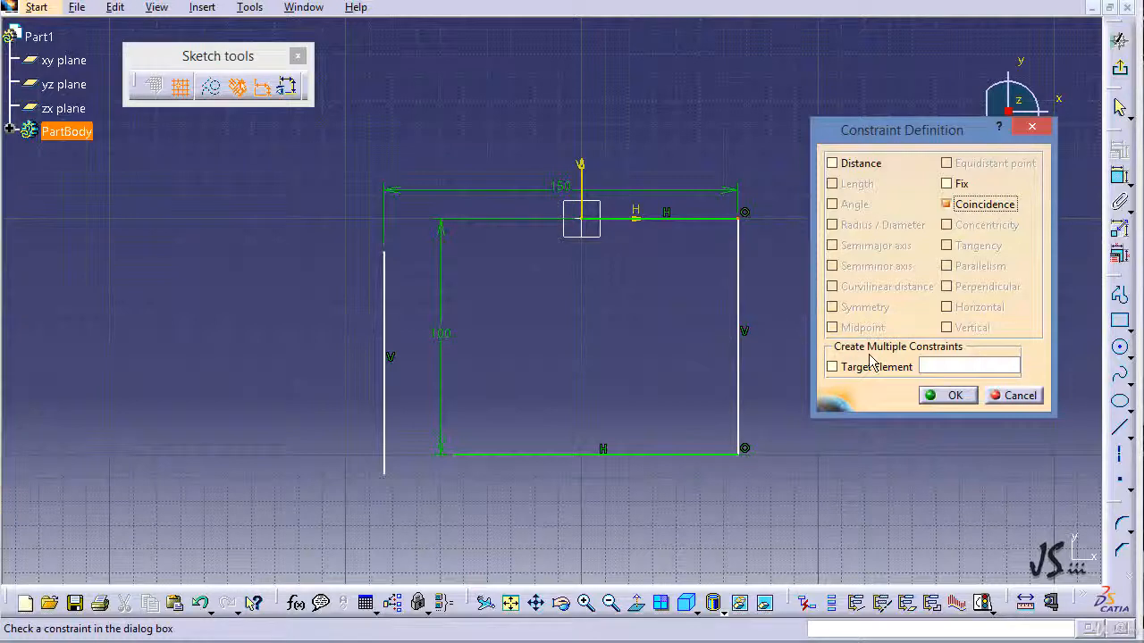
{"action": "left_click", "coordinate": [949, 395]}
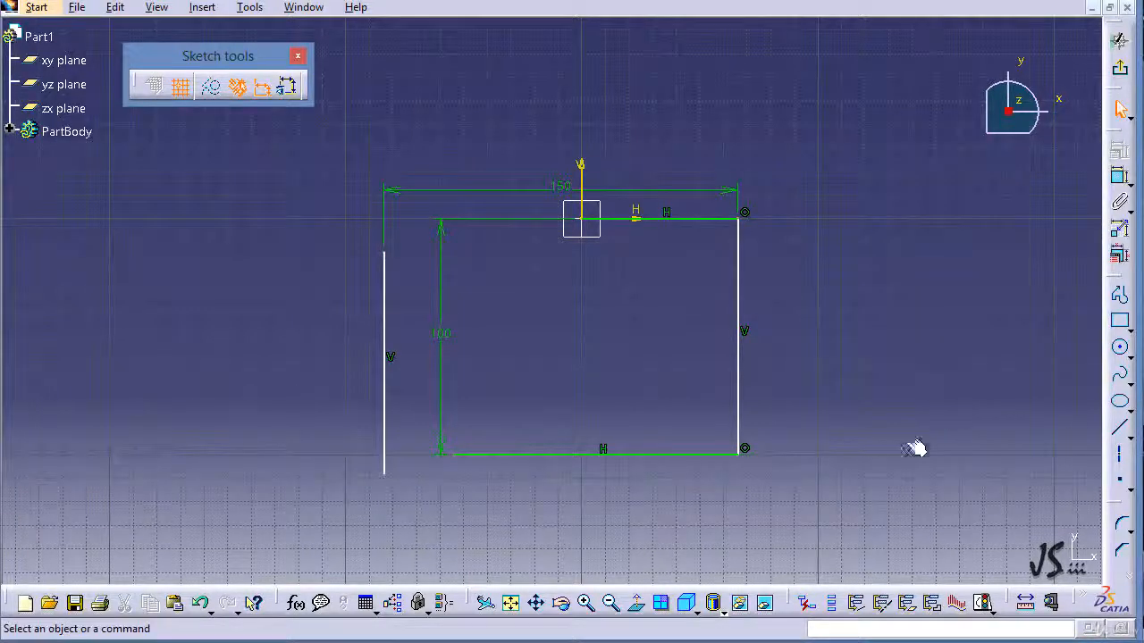
Add a Coincidence constraint between the lower horizontal line's left end and the left vertical line's lower end.
{"action": "left_click", "coordinate": [456, 457]}
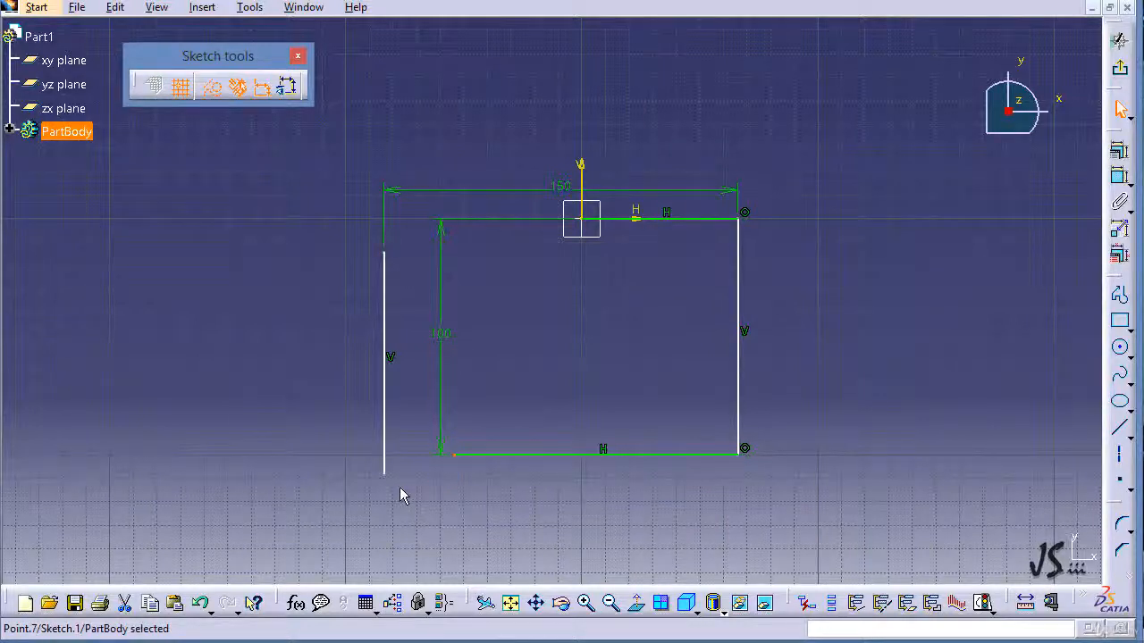
{"action": "left_click", "coordinate": [384, 475], "text": "ctrl"}
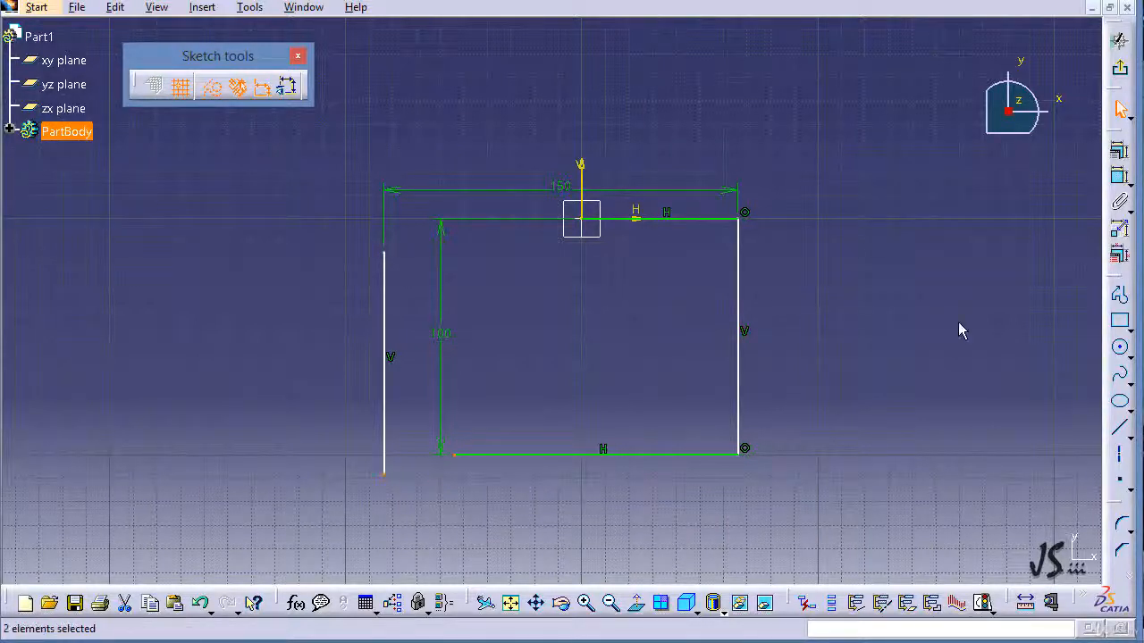
{"action": "left_click", "coordinate": [1118, 174]}
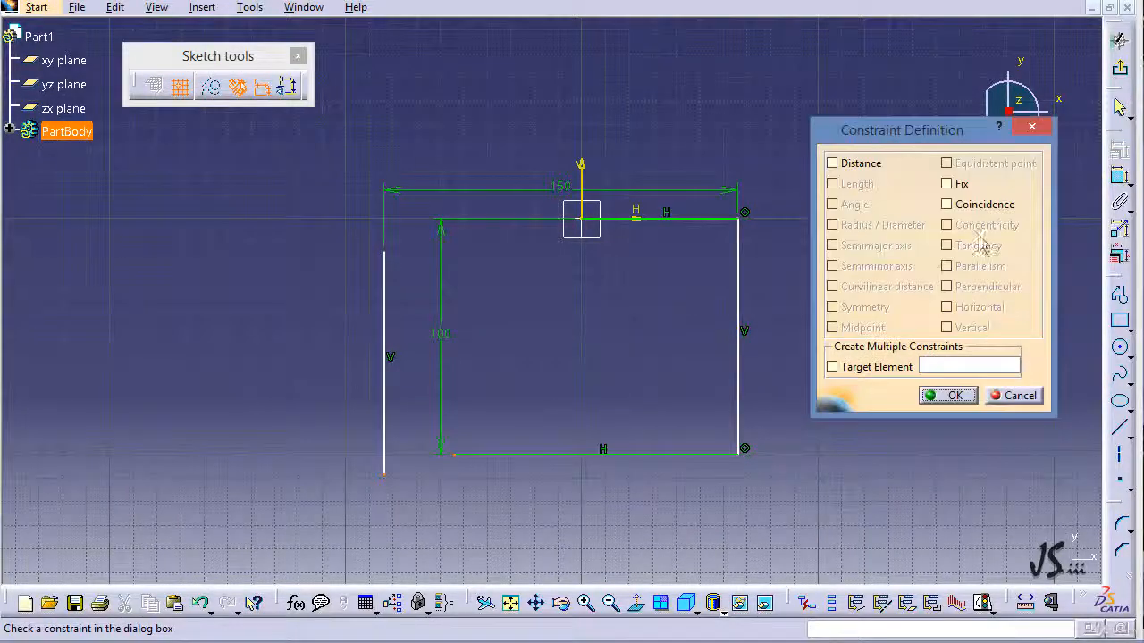
{"action": "left_click", "coordinate": [971, 207]}
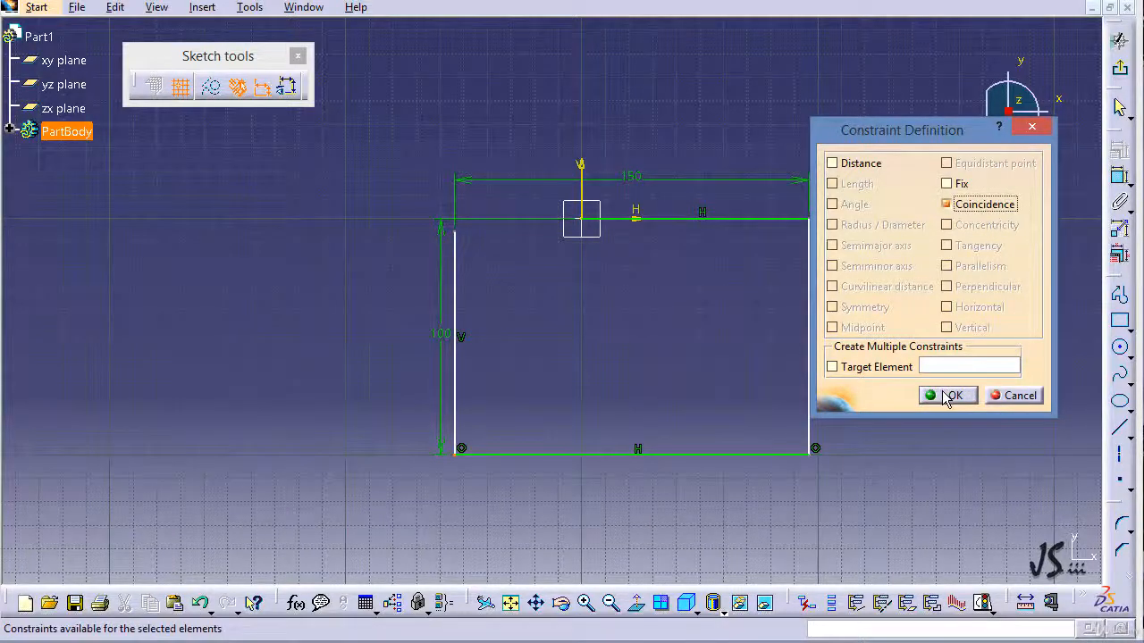
{"action": "left_click", "coordinate": [949, 395]}
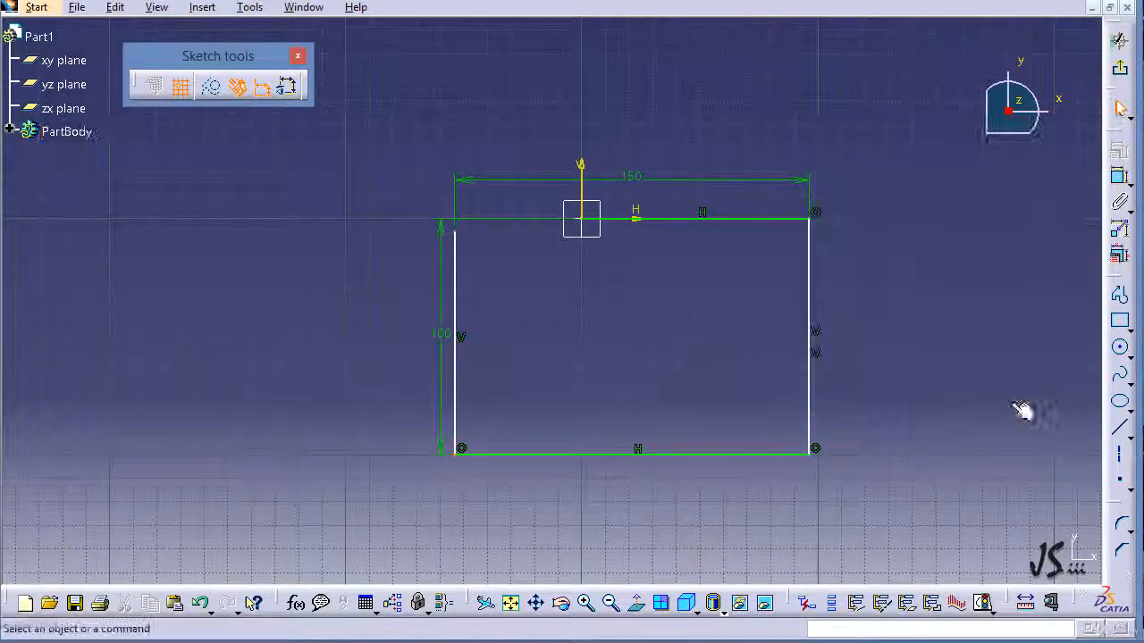
Add a Coincidence constraint between the left vertical line's upper end and the upper horizontal line's left end at the origin.
{"action": "left_click", "coordinate": [464, 239]}
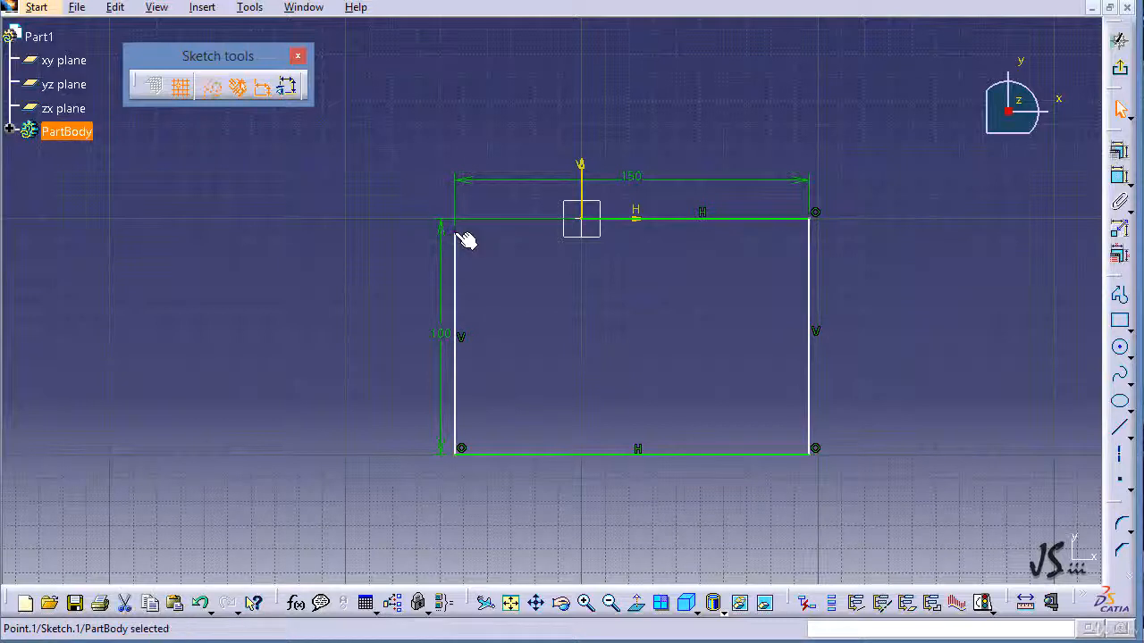
{"action": "left_click", "coordinate": [587, 221]}
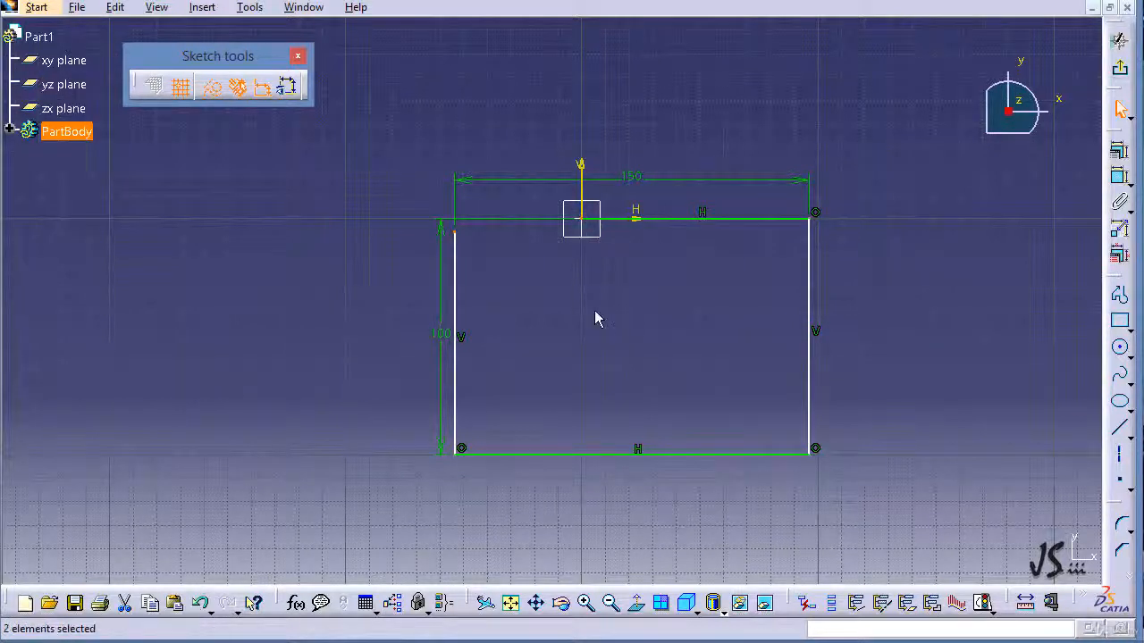
{"action": "left_click", "coordinate": [1117, 149]}
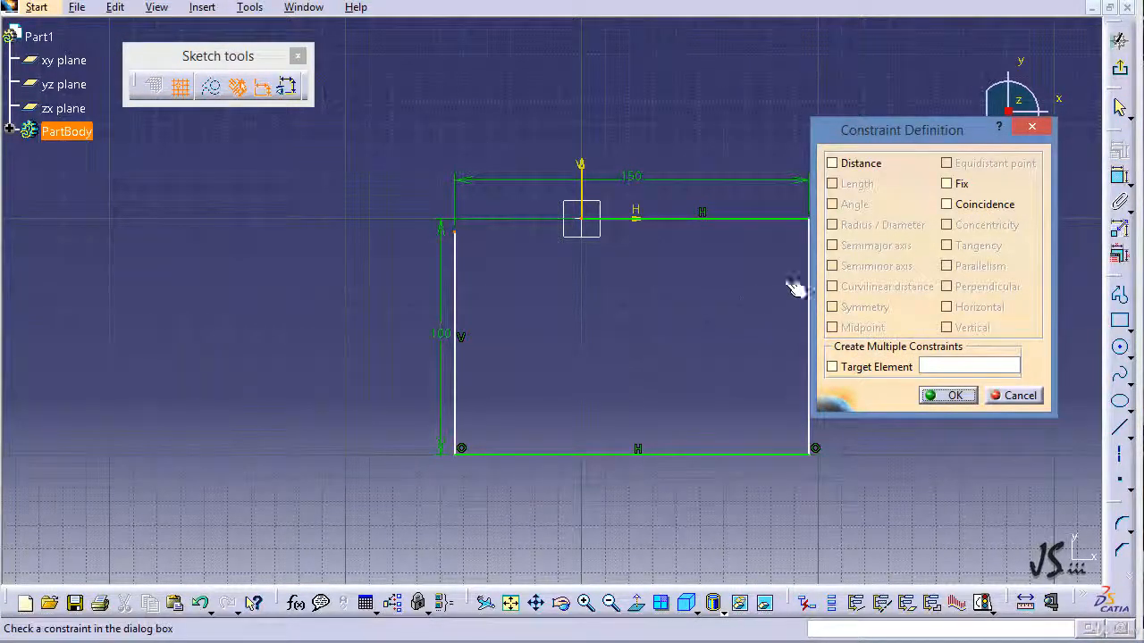
{"action": "left_click", "coordinate": [953, 207]}
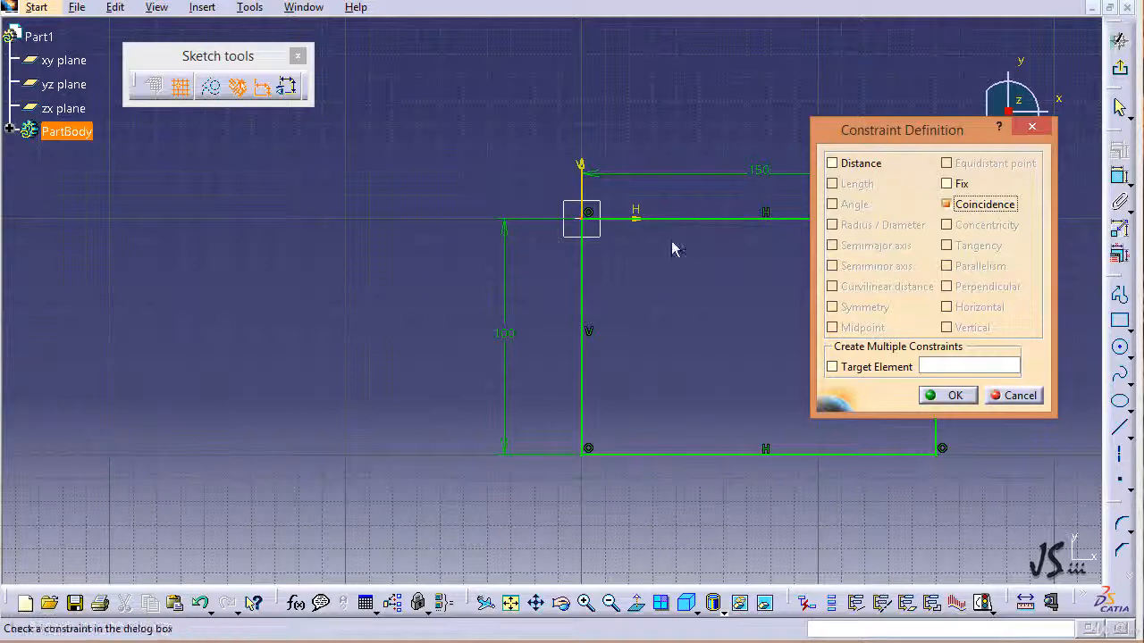
{"action": "left_click", "coordinate": [943, 397]}
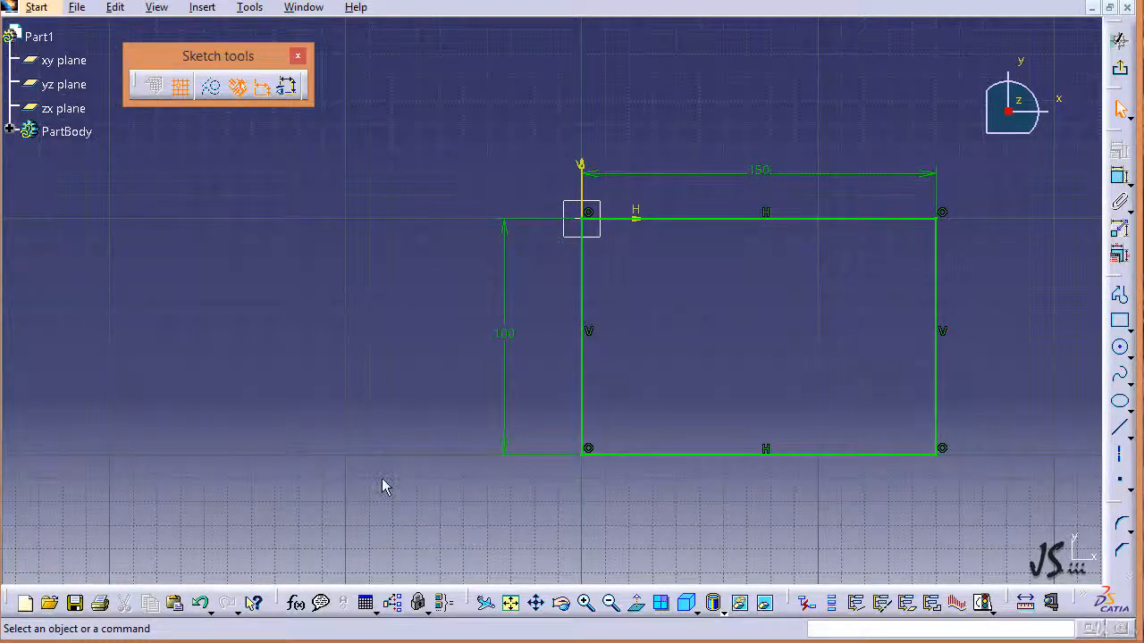
Draw a second rectangle by two corners, starting above and left of the origin and ending inside the constrained rectangle.
{"action": "middle_click_drag", "start_coordinate": [396, 486], "coordinate": [432, 294]}
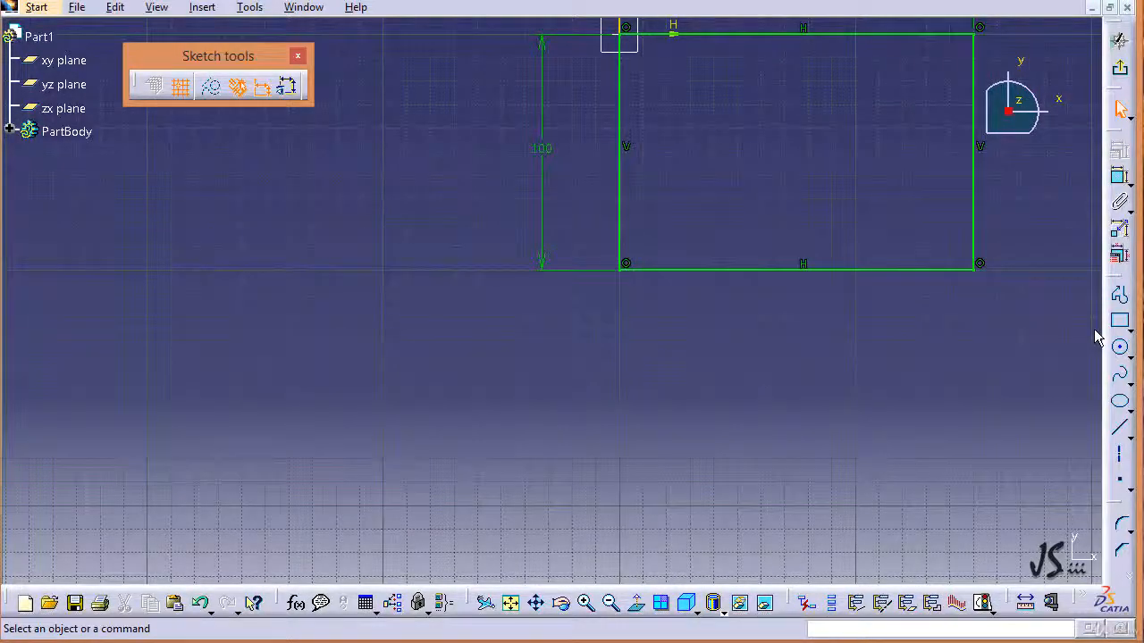
{"action": "middle_click_drag", "start_coordinate": [980, 330], "coordinate": [879, 519]}
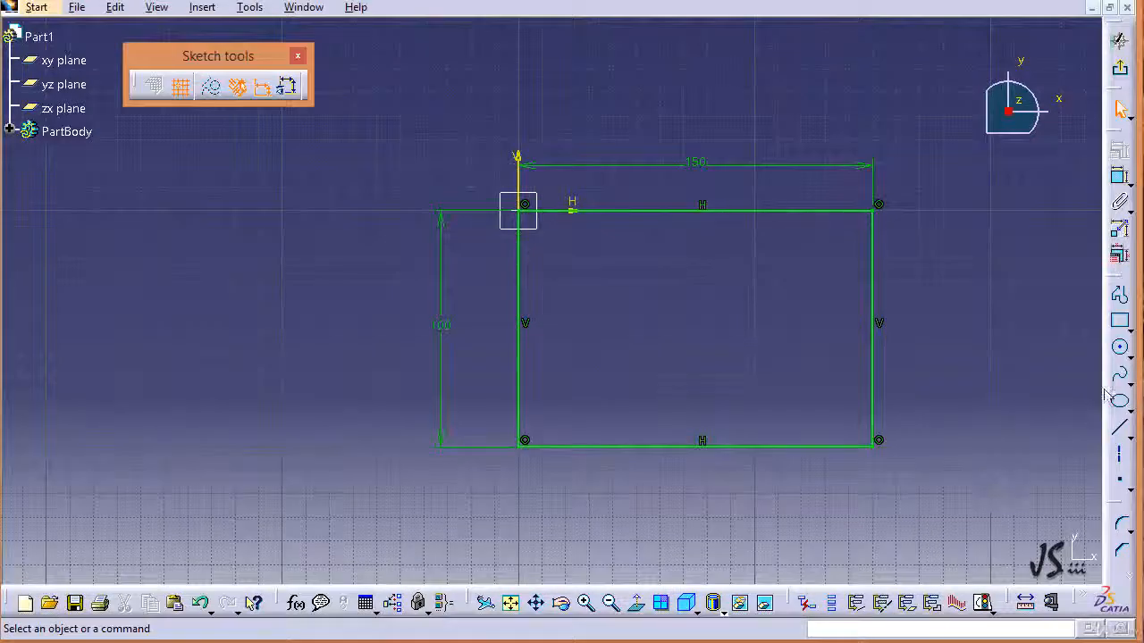
{"action": "left_click", "coordinate": [1119, 320]}
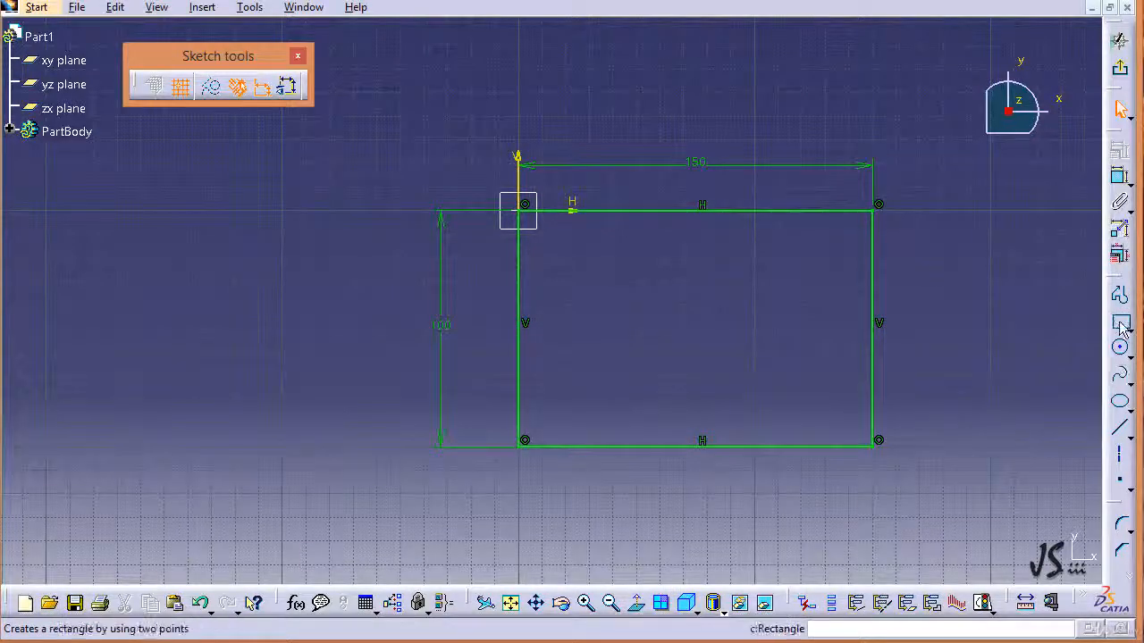
{"action": "left_click", "coordinate": [306, 140]}
{"action": "left_click", "coordinate": [707, 376]}
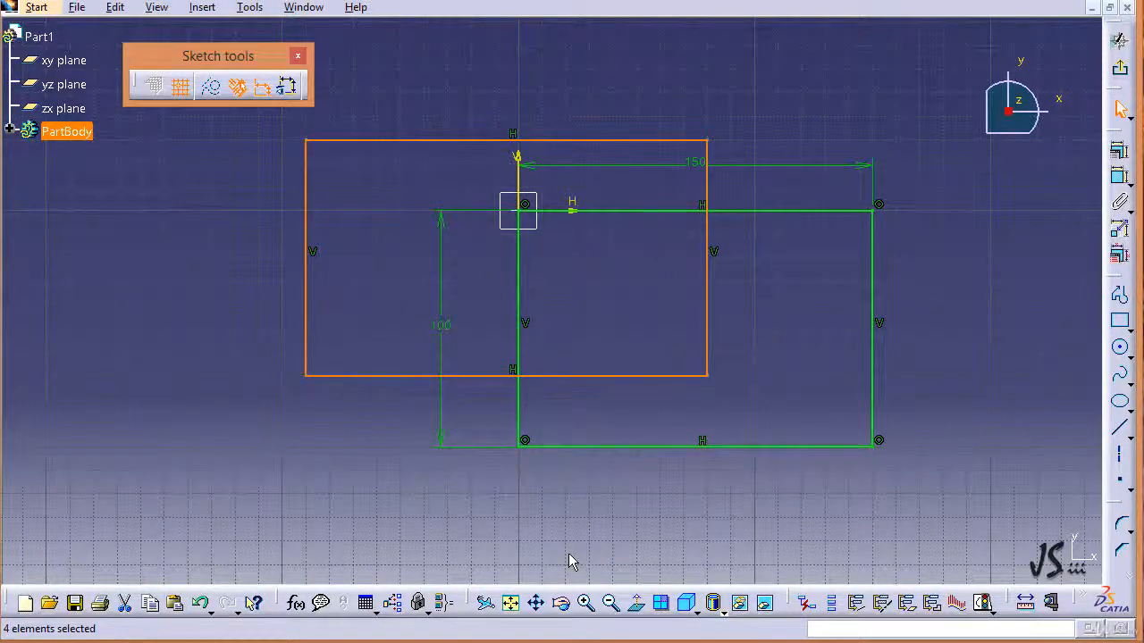
{"action": "left_click", "coordinate": [432, 487]}
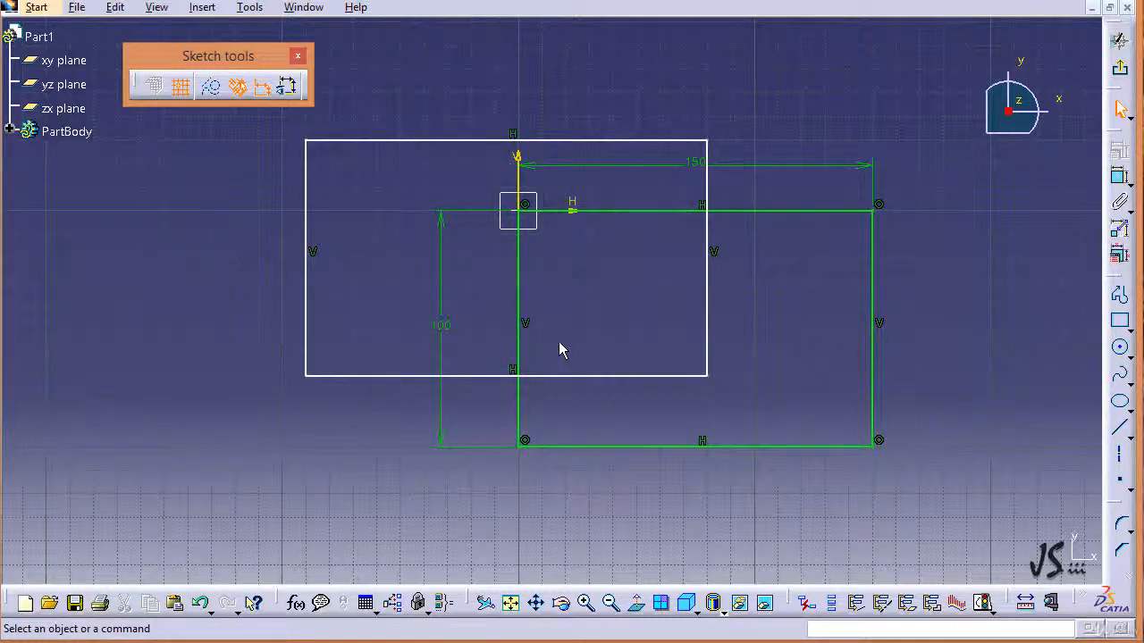
{"action": "left_click", "coordinate": [308, 282]}
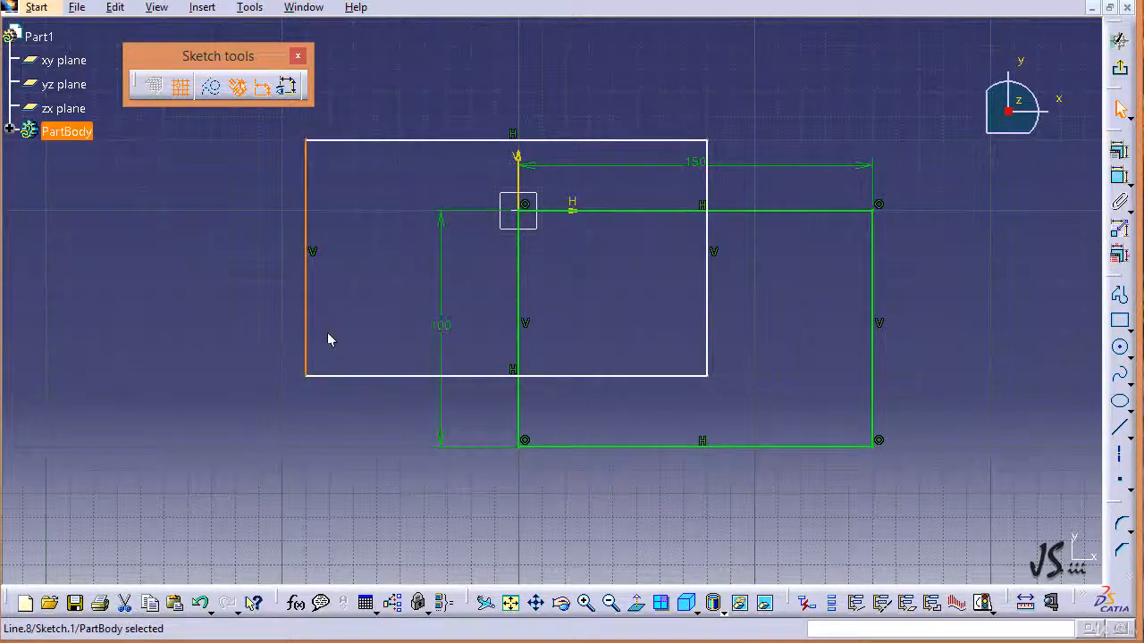
{"action": "left_click", "coordinate": [705, 283], "text": "ctrl"}
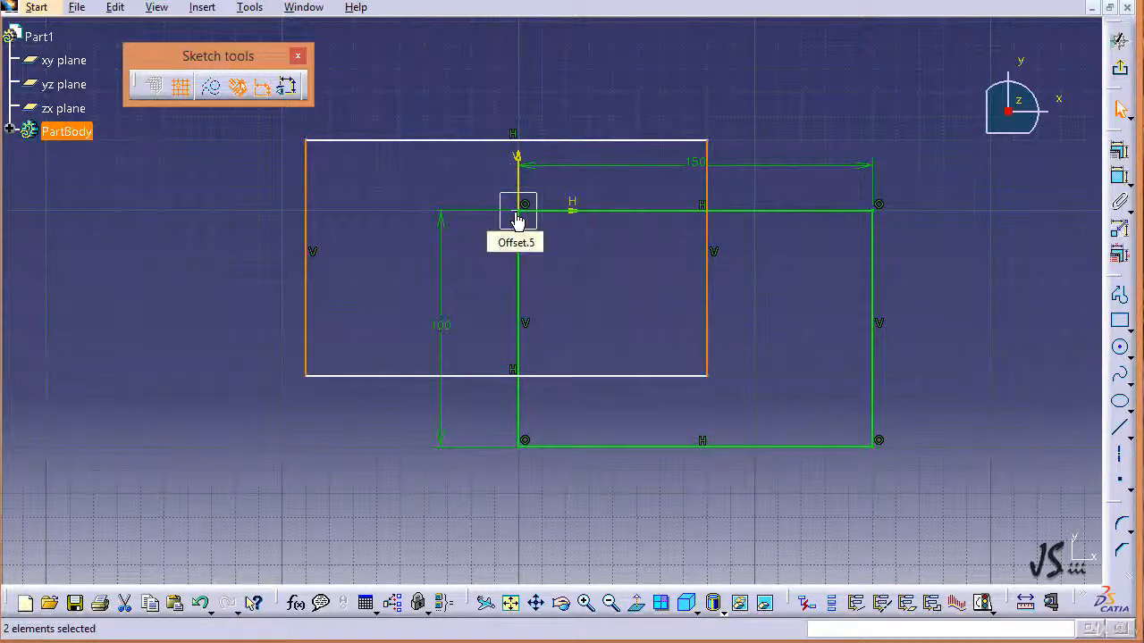
{"action": "left_click", "coordinate": [381, 140]}
{"action": "left_click", "coordinate": [371, 376], "text": "ctrl"}
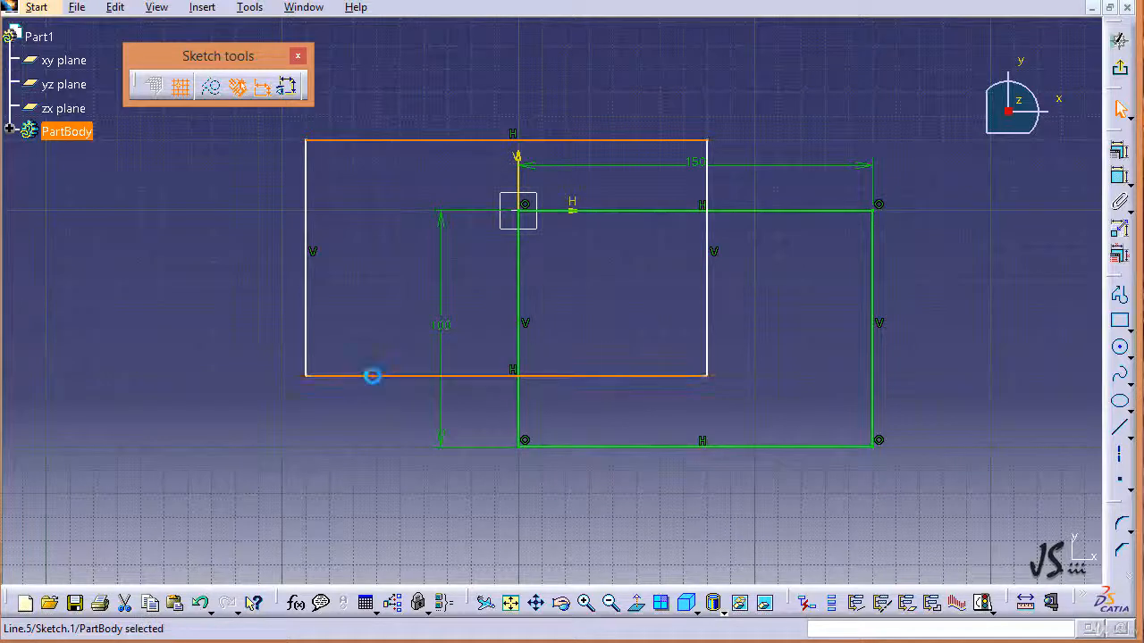
{"action": "left_click", "coordinate": [379, 439]}
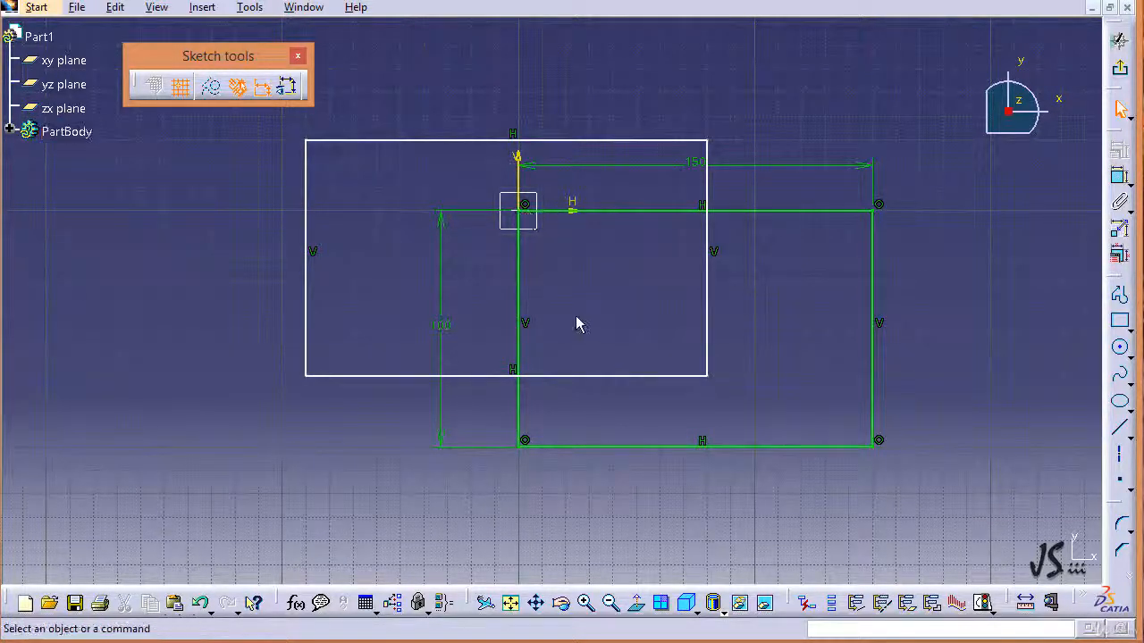
Add a Symmetry constraint between the second rectangle's left and right vertical sides about the sketch's V axis.
{"action": "left_click", "coordinate": [307, 219]}
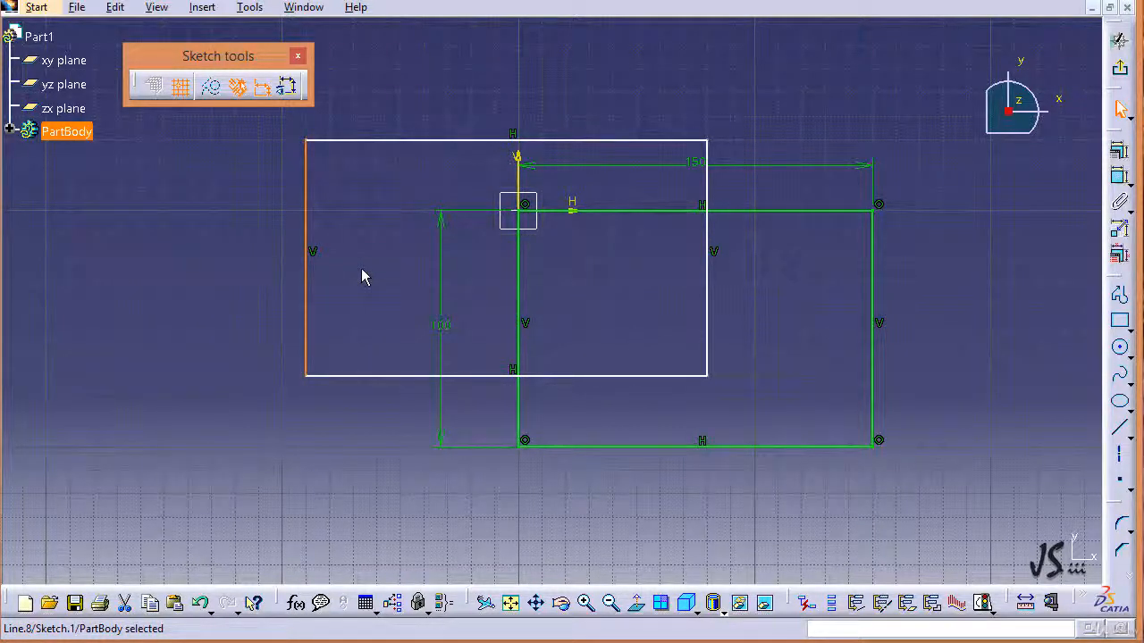
{"action": "left_click", "coordinate": [710, 236], "text": "ctrl"}
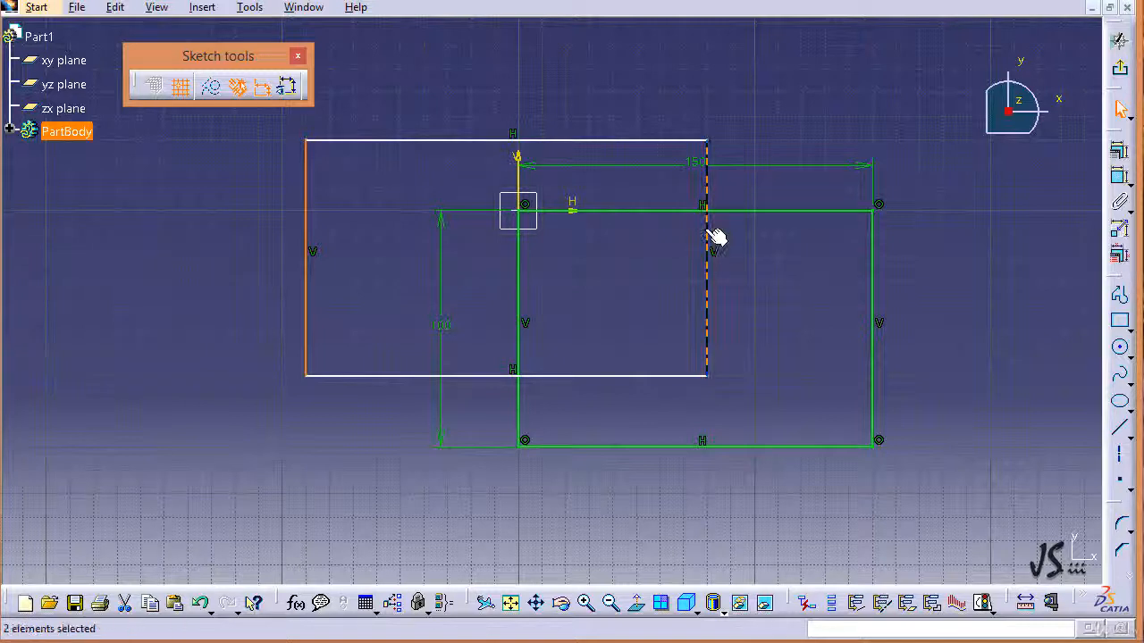
{"action": "left_click", "coordinate": [520, 184], "text": "ctrl"}
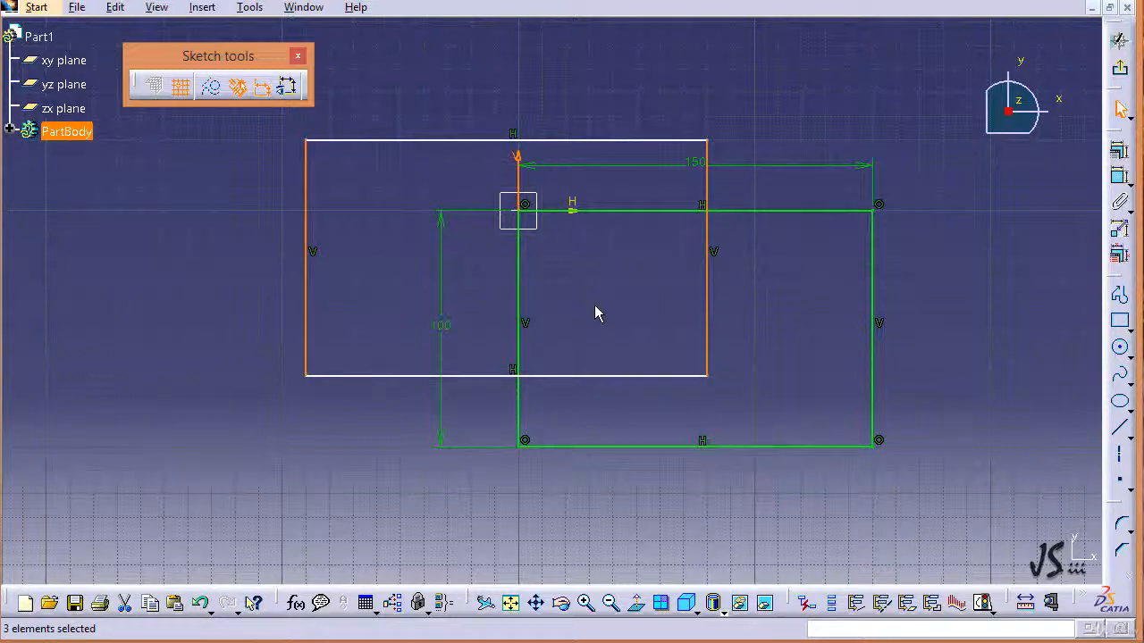
{"action": "left_click", "coordinate": [1119, 152]}
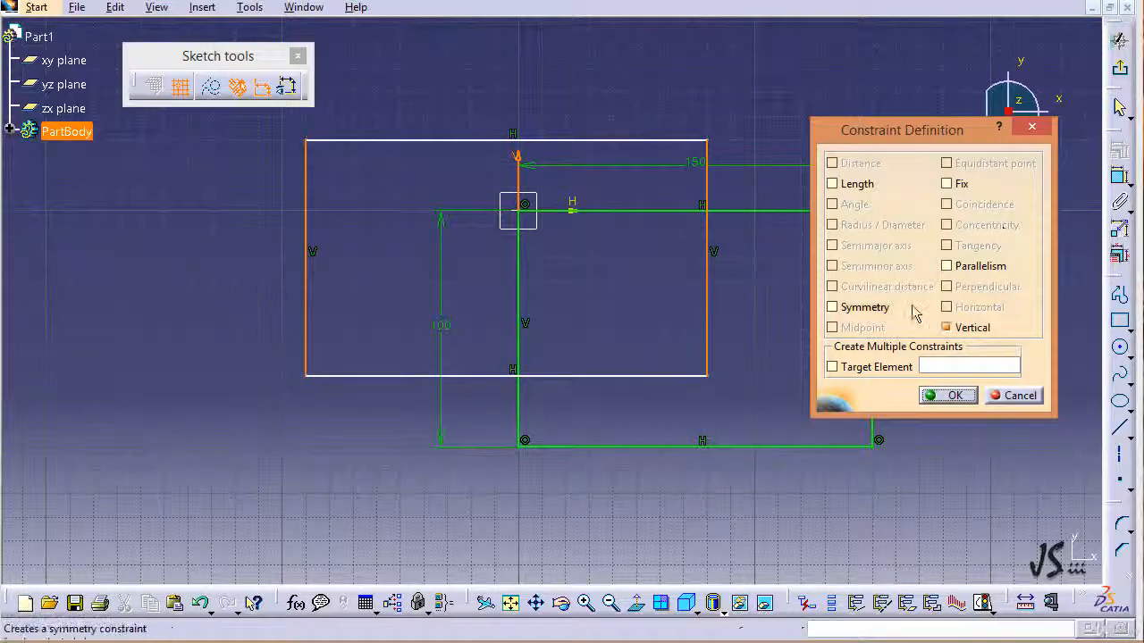
{"action": "left_click", "coordinate": [850, 313]}
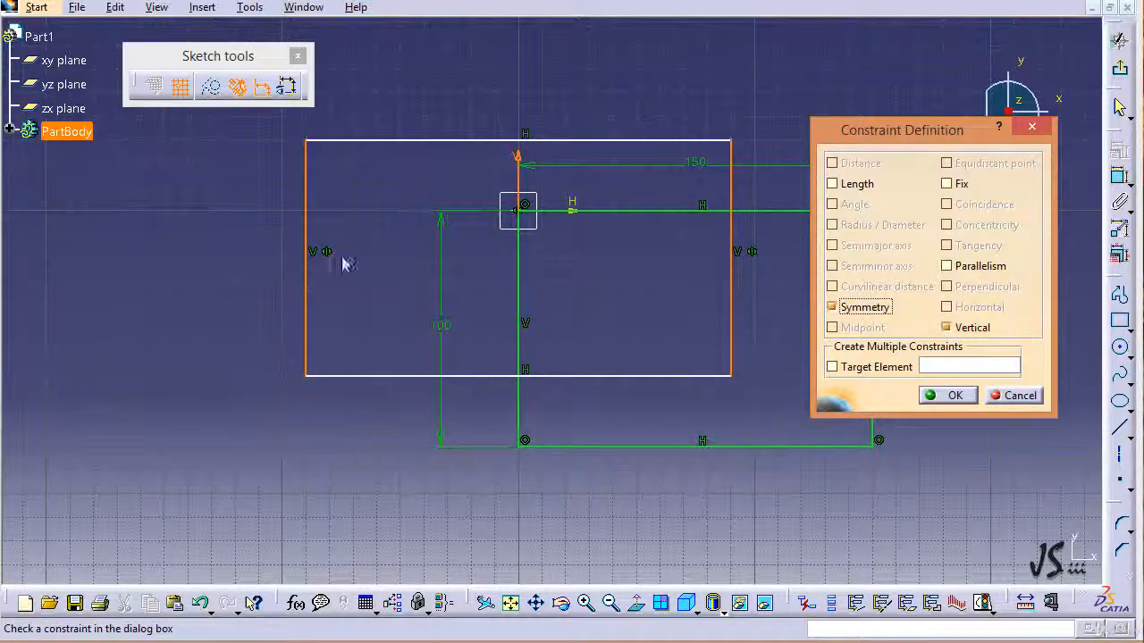
{"action": "left_click", "coordinate": [947, 395]}
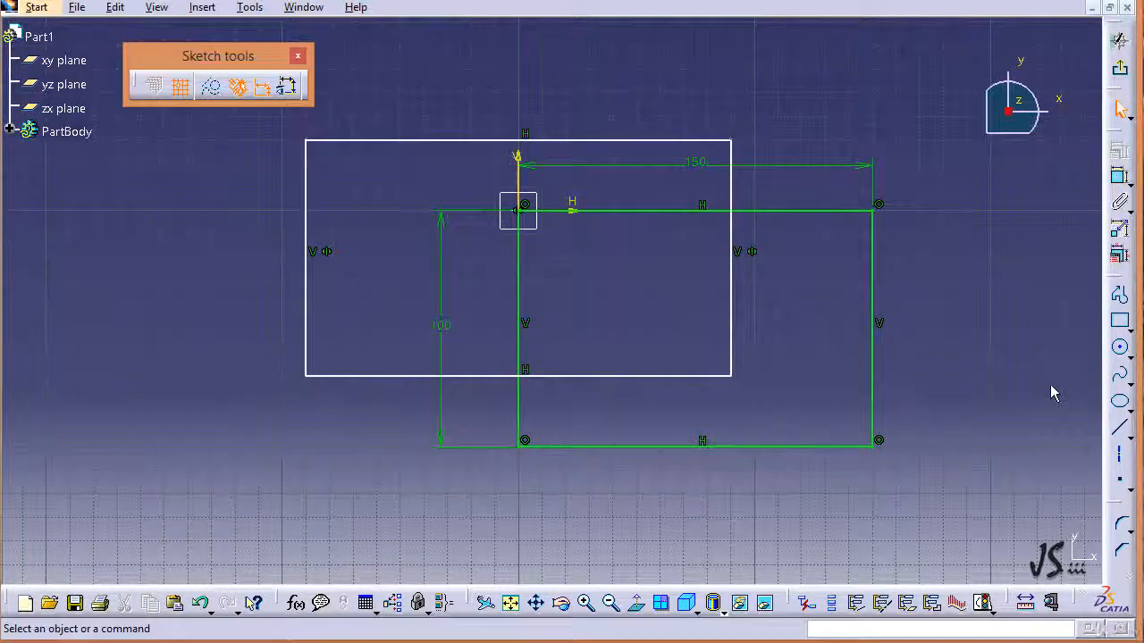
Add a Symmetry constraint between the second rectangle's upper and lower horizontal sides about the sketch's H axis.
{"action": "left_click", "coordinate": [393, 140]}
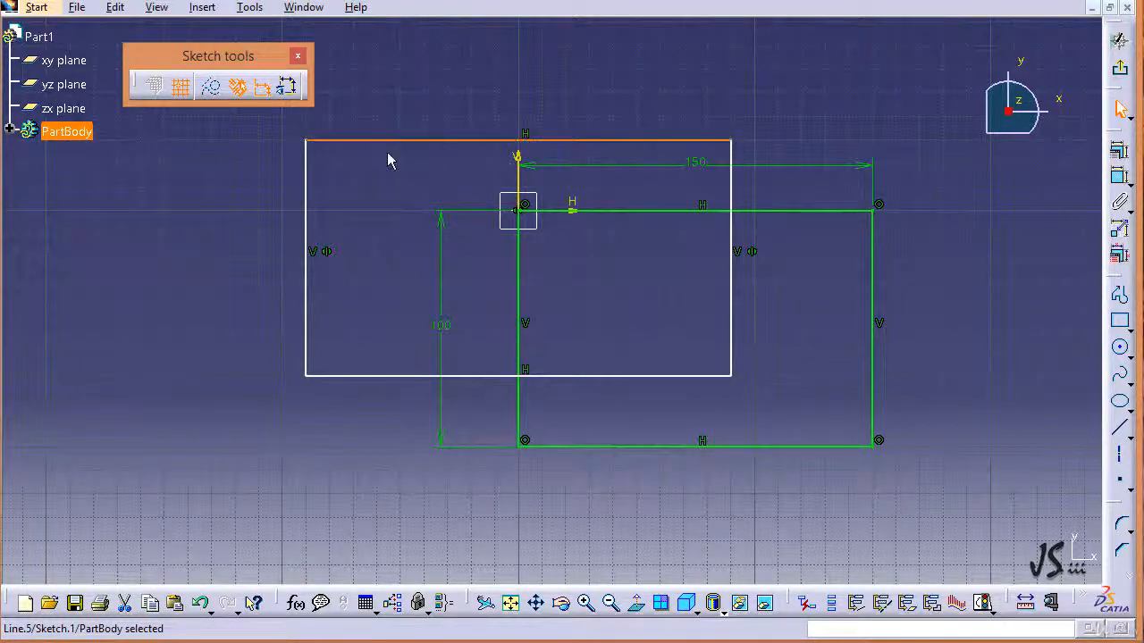
{"action": "left_click", "coordinate": [390, 259]}
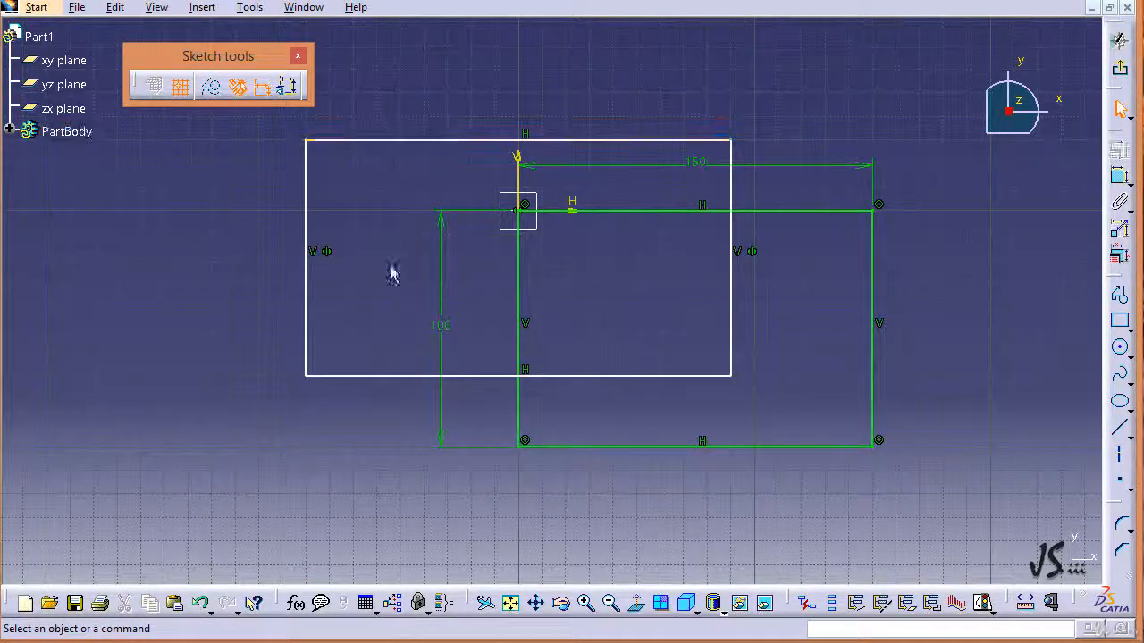
{"action": "left_click", "coordinate": [416, 377]}
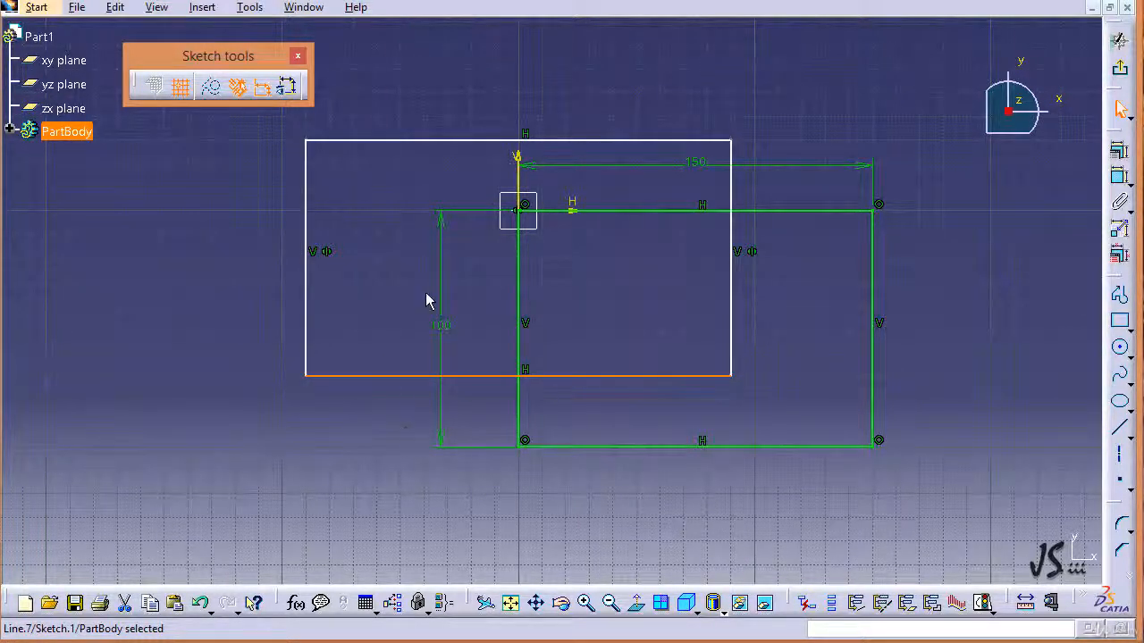
{"action": "left_click", "coordinate": [436, 140], "text": "ctrl"}
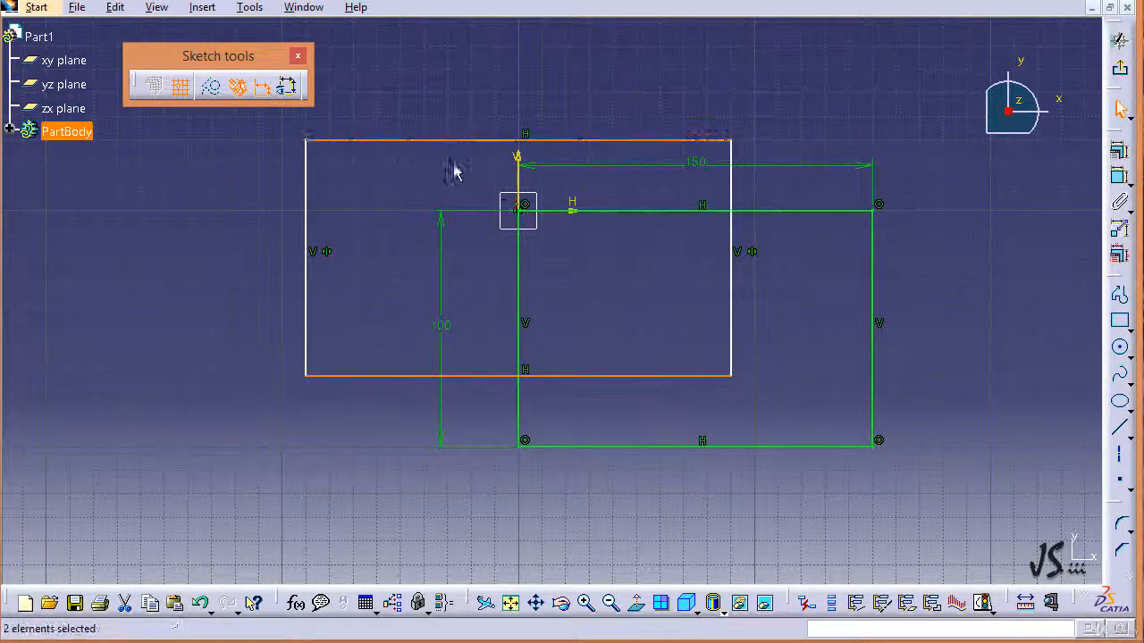
{"action": "left_click", "coordinate": [579, 209], "text": "ctrl"}
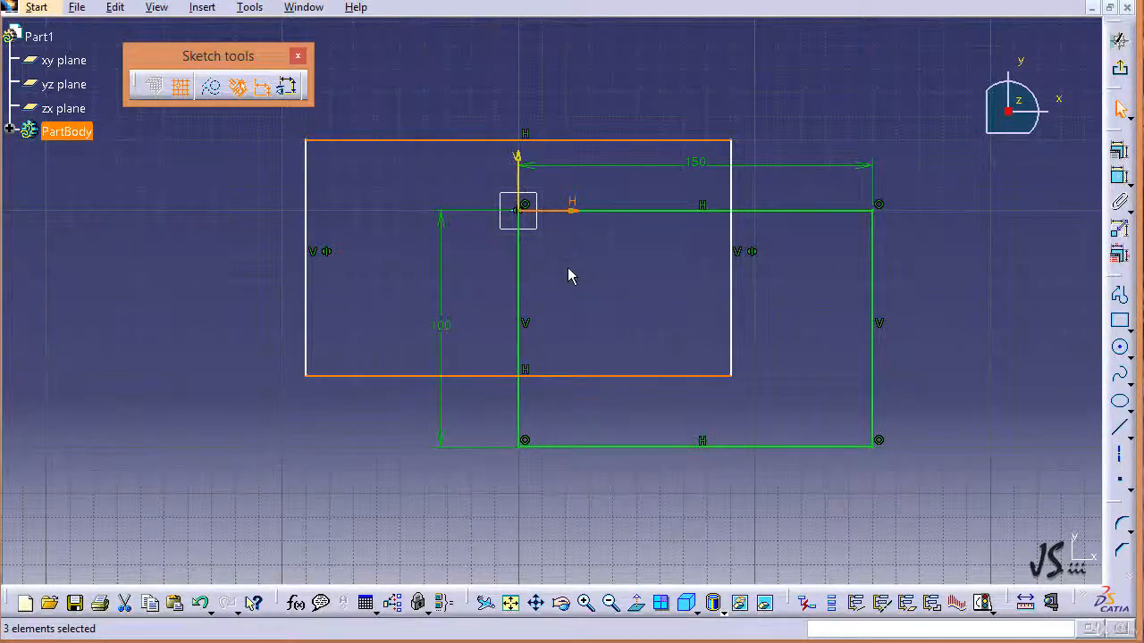
{"action": "left_click", "coordinate": [1118, 150]}
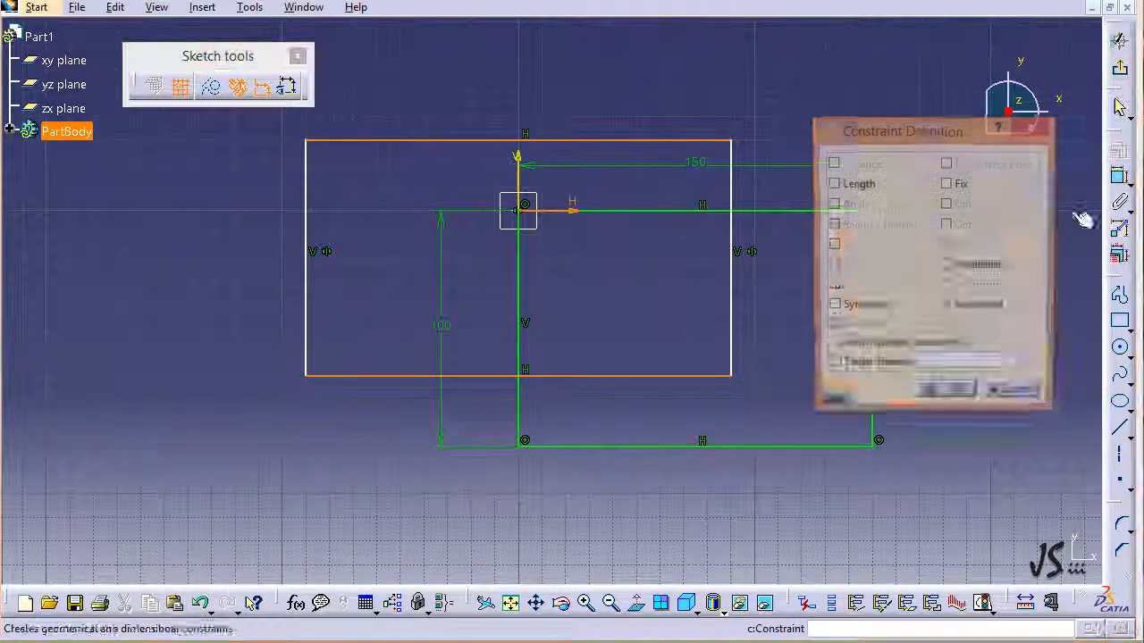
{"action": "left_click", "coordinate": [880, 308]}
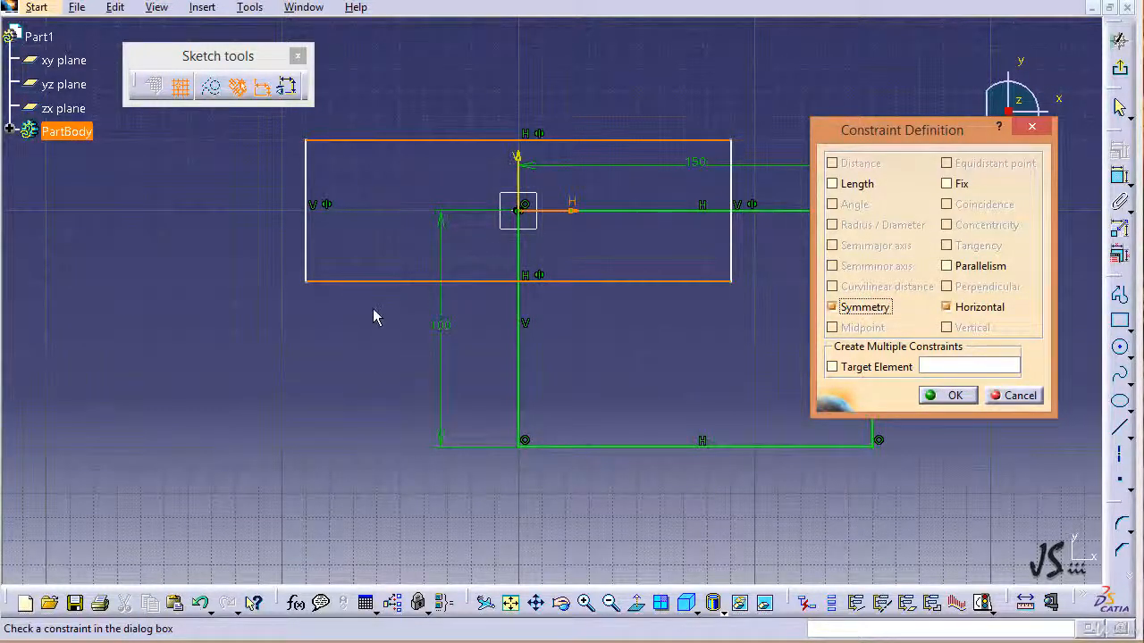
{"action": "left_click", "coordinate": [940, 396]}
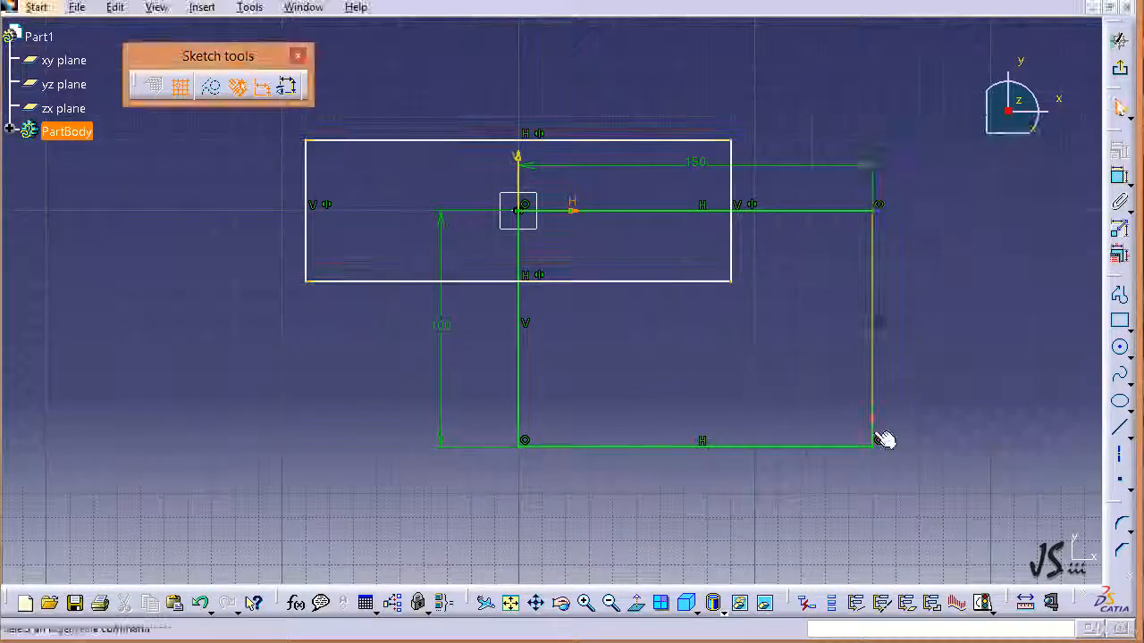
Stretch the symmetric rectangle by its lower and left sides, and constrain the left side's length to 100 mm.
{"action": "left_click_drag", "start_coordinate": [378, 282], "coordinate": [401, 328]}
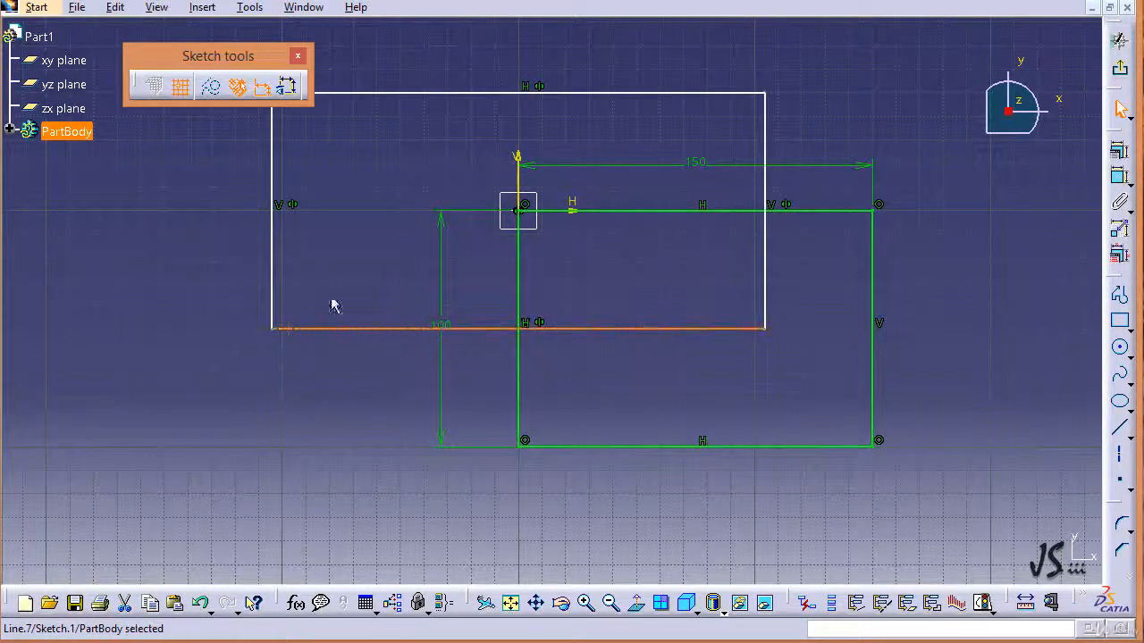
{"action": "left_click_drag", "start_coordinate": [283, 255], "coordinate": [314, 305]}
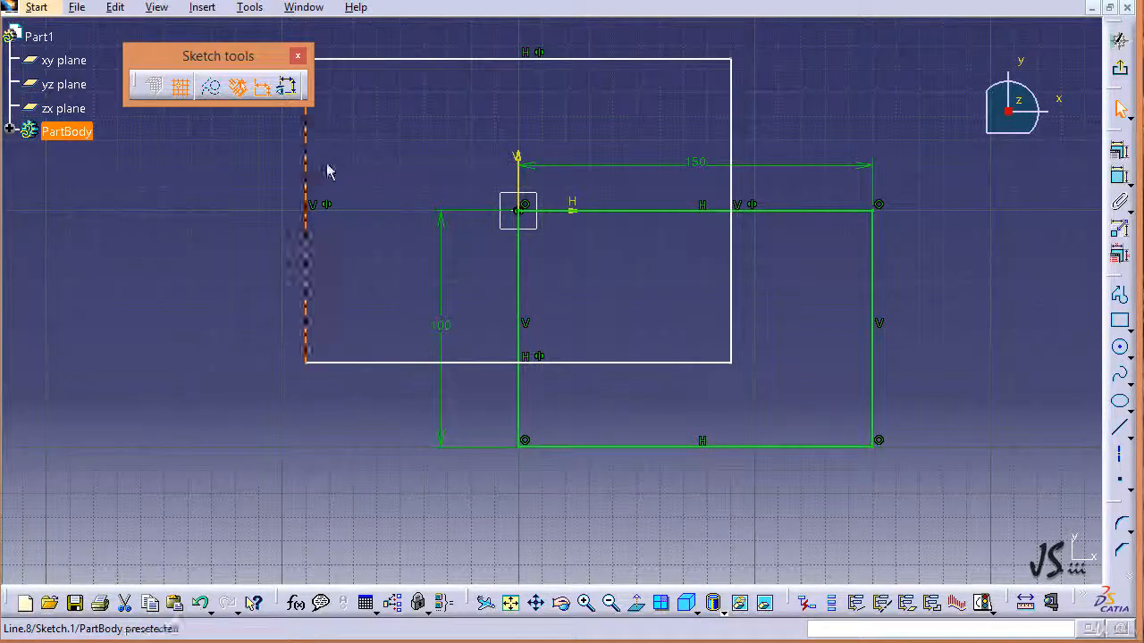
{"action": "left_click", "coordinate": [1119, 151]}
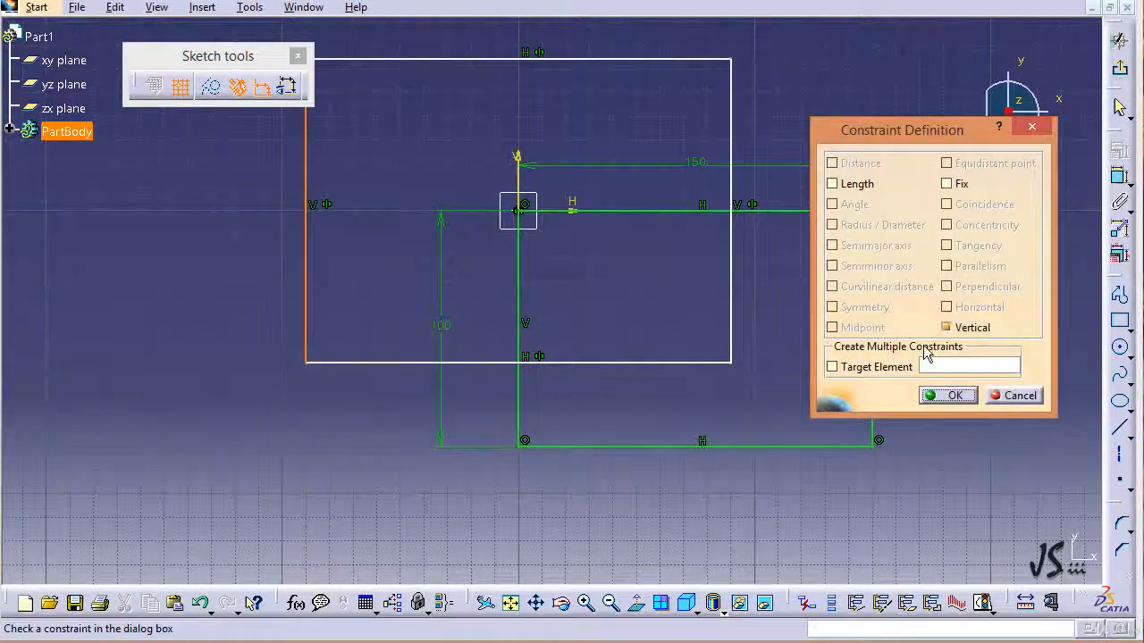
{"action": "left_click", "coordinate": [834, 184]}
{"action": "left_click", "coordinate": [949, 394]}
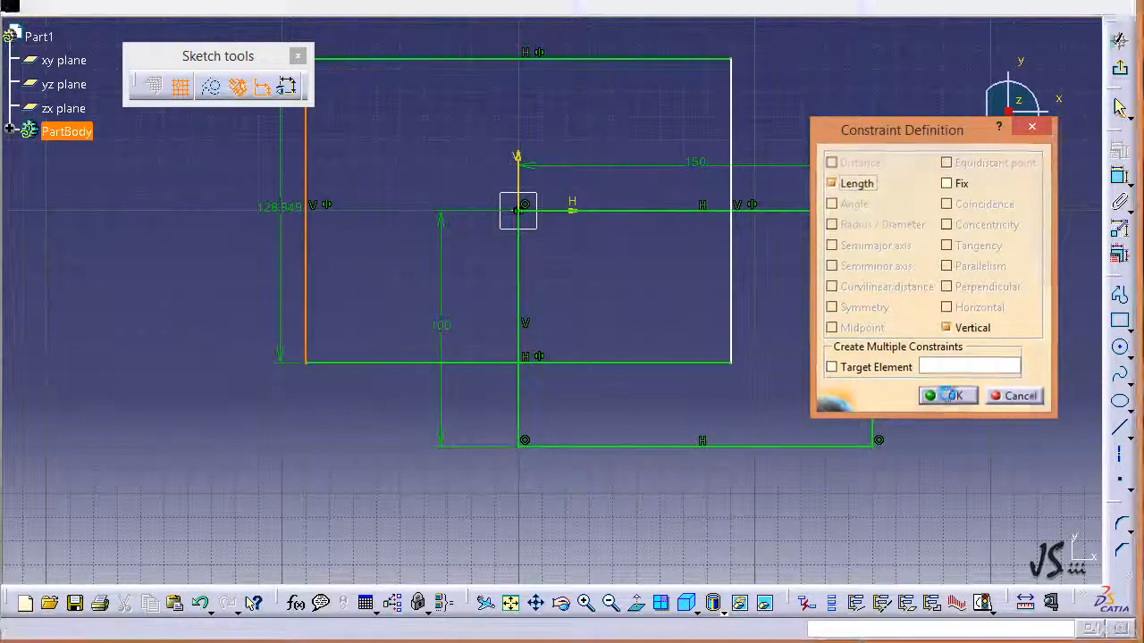
{"action": "double_click", "coordinate": [281, 219]}
{"action": "type", "text": "100mm"}
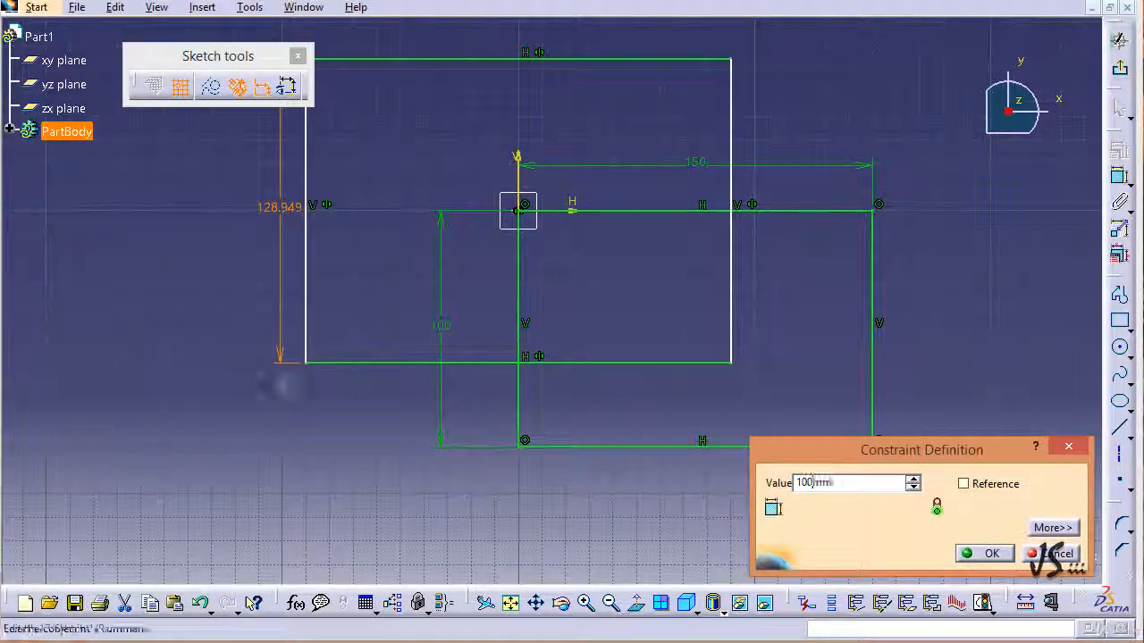
{"action": "key", "text": "Return"}
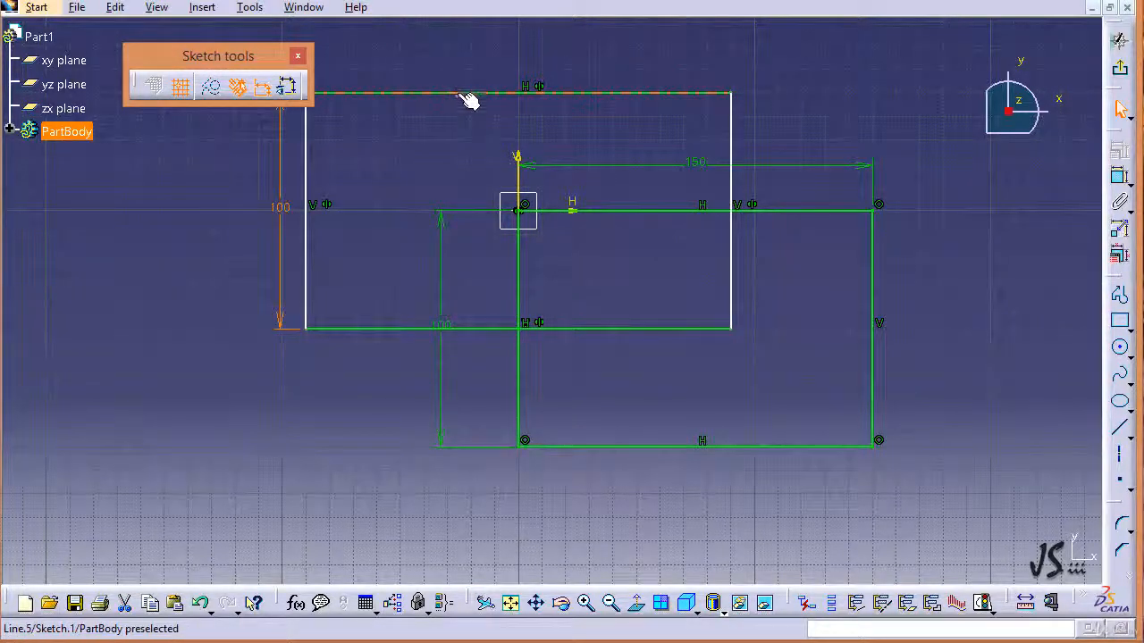
Constrain the length of the symmetric rectangle's upper side to 200 mm, placing the dimension just above that side.
{"action": "left_click_drag", "start_coordinate": [468, 99], "coordinate": [444, 102]}
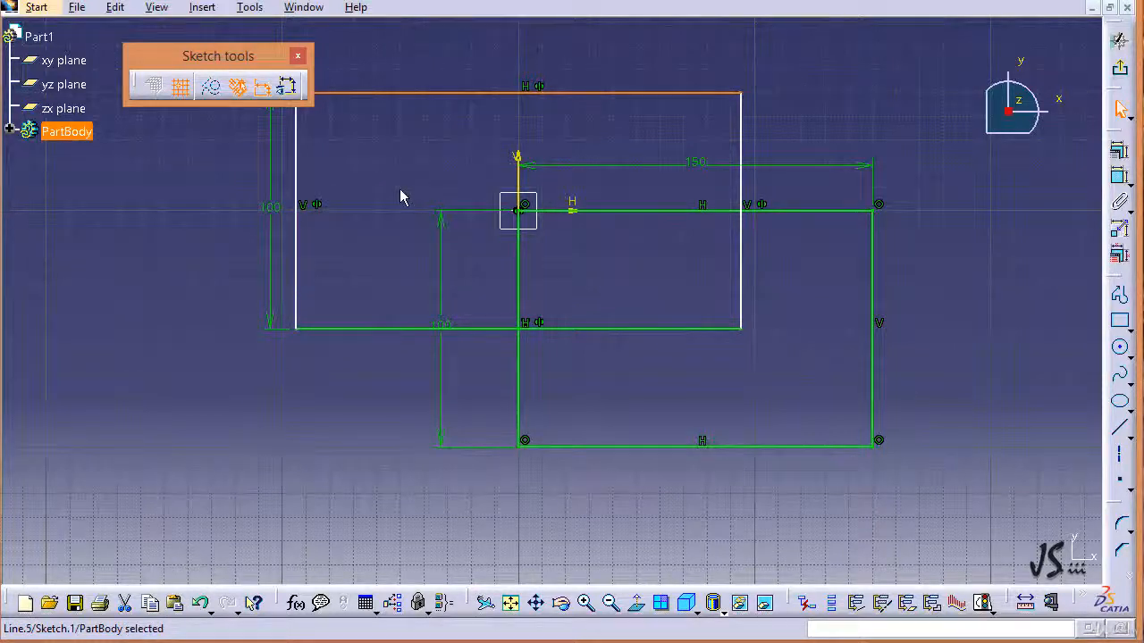
{"action": "left_click", "coordinate": [1117, 149]}
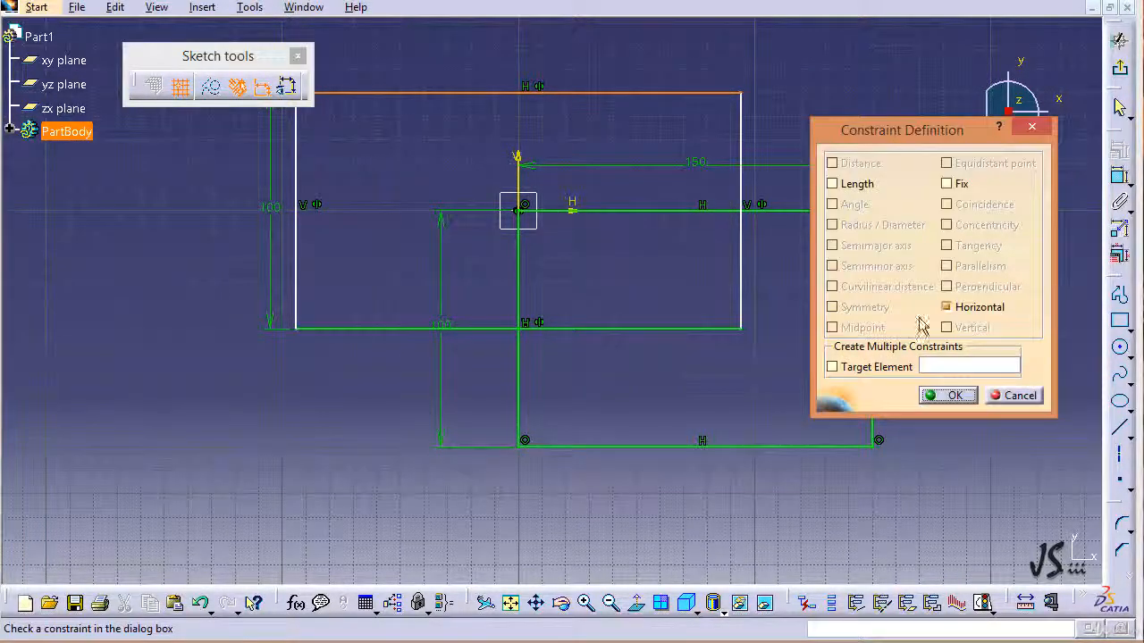
{"action": "left_click", "coordinate": [840, 184]}
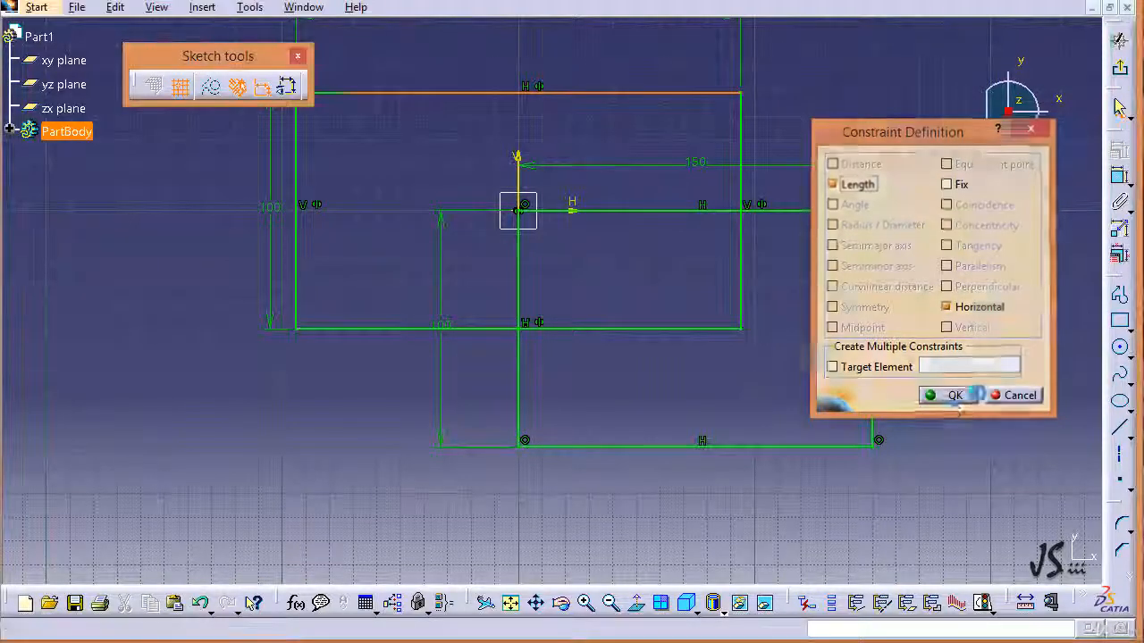
{"action": "left_click", "coordinate": [954, 398]}
{"action": "mouse_move", "coordinate": [630, 134]}
{"action": "middle_mouse_down"}
{"action": "mouse_move", "coordinate": [633, 242]}
{"action": "mouse_move", "coordinate": [630, 226]}
{"action": "middle_mouse_up"}
{"action": "left_click_drag", "start_coordinate": [585, 134], "coordinate": [541, 179]}
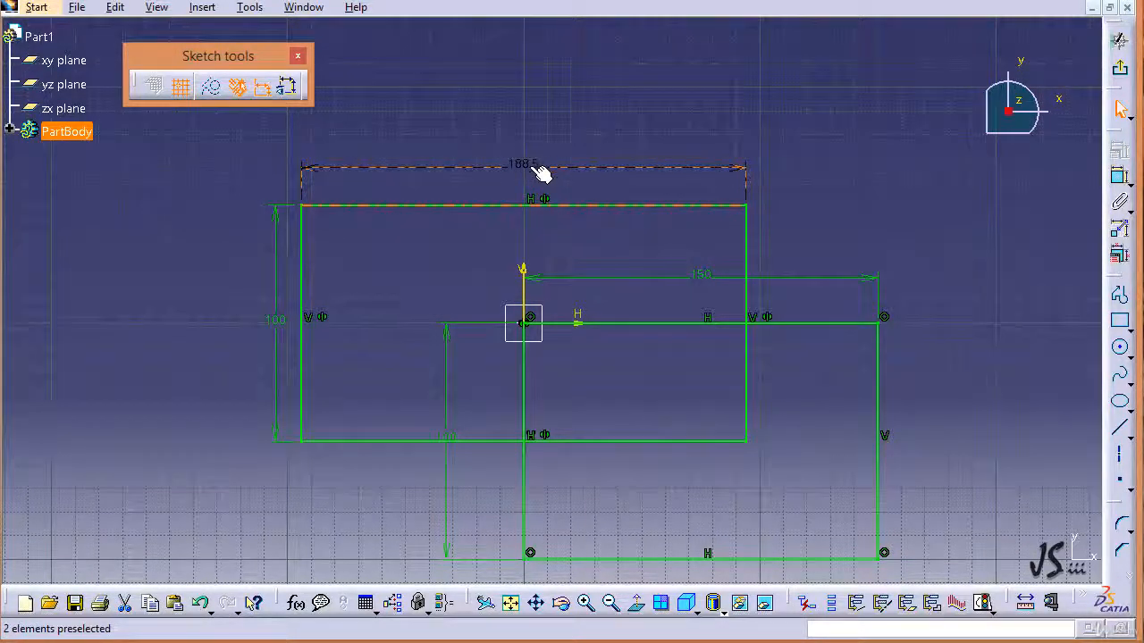
{"action": "double_click", "coordinate": [536, 175]}
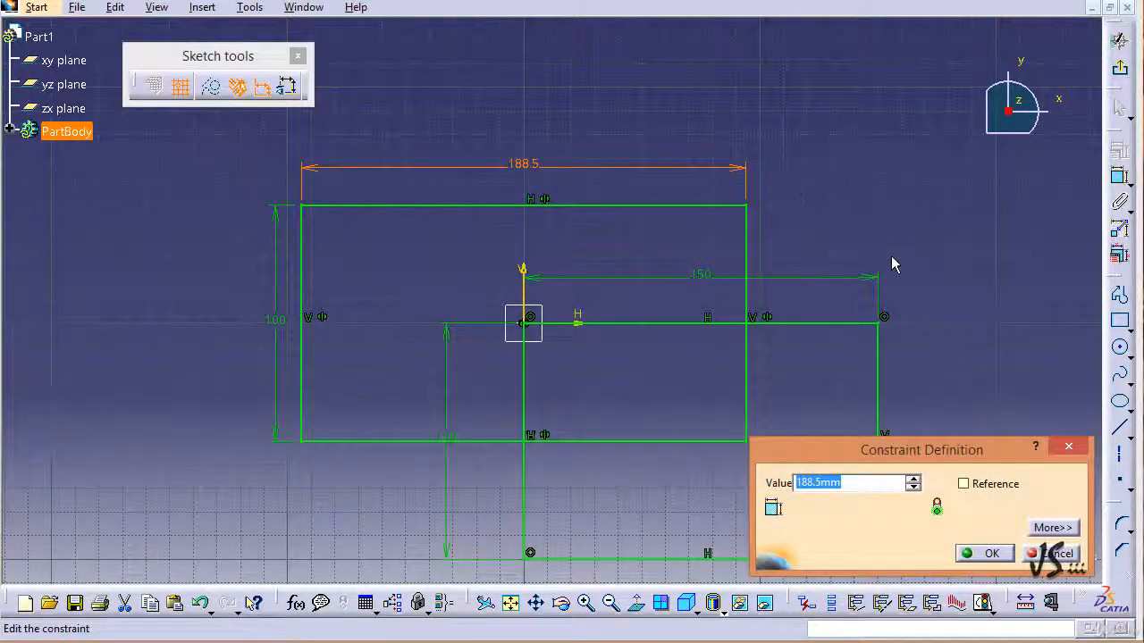
{"action": "type", "text": "200"}
{"action": "key", "text": "Return"}
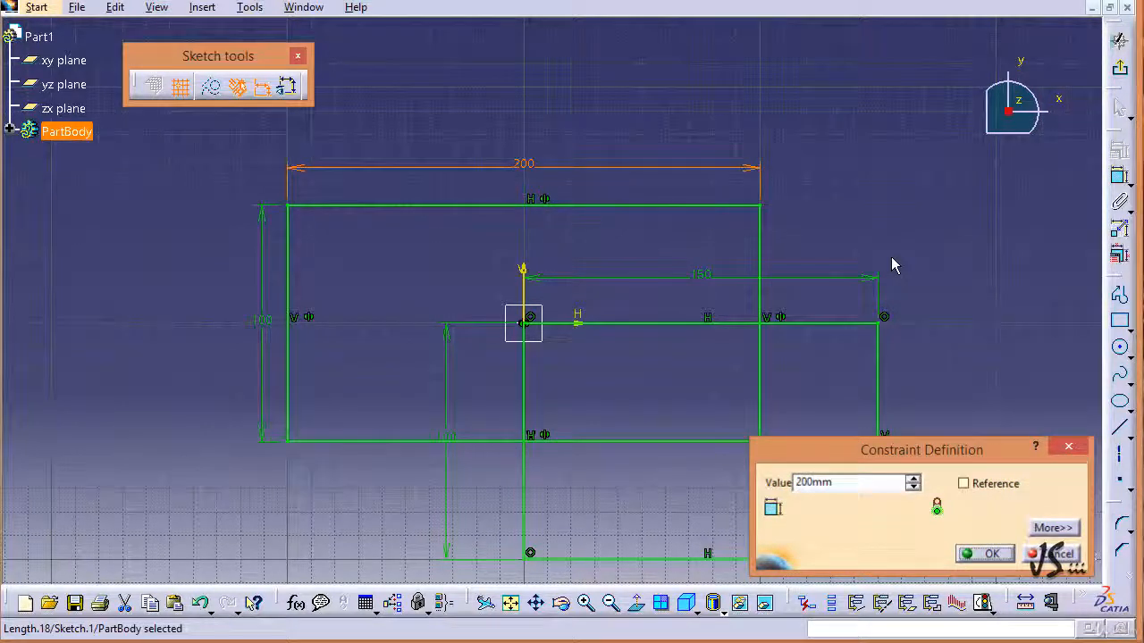
{"action": "left_click", "coordinate": [874, 245]}
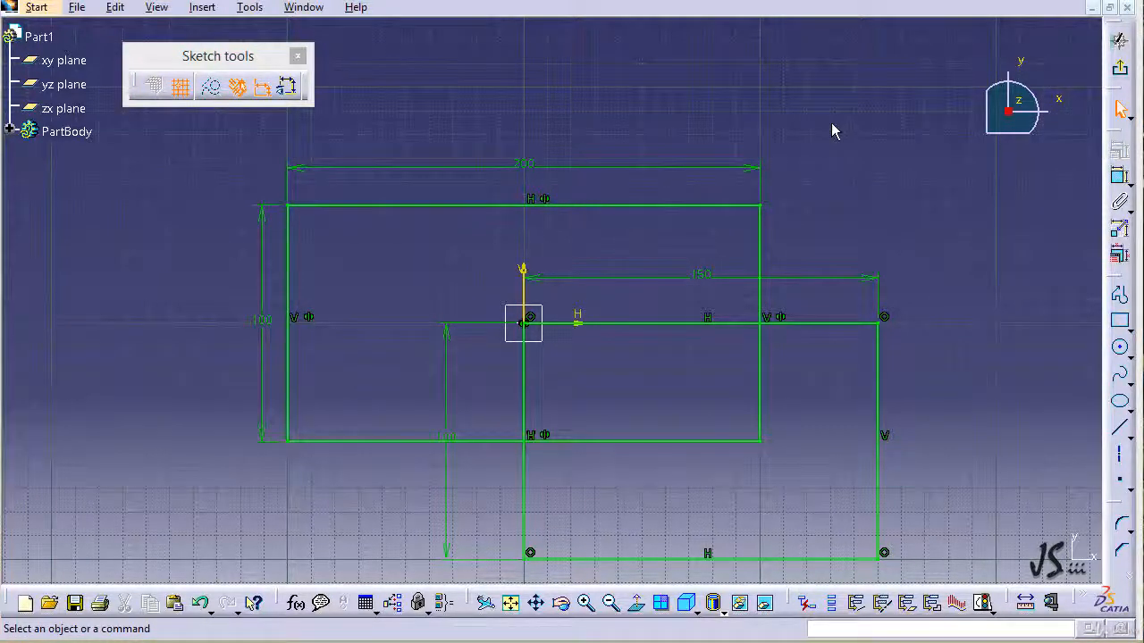
Draw a horizontal line about 40 mm long to the right of both rectangles, ending at H 300 mm, V -60 mm.
{"action": "middle_click_drag", "start_coordinate": [858, 243], "coordinate": [666, 136]}
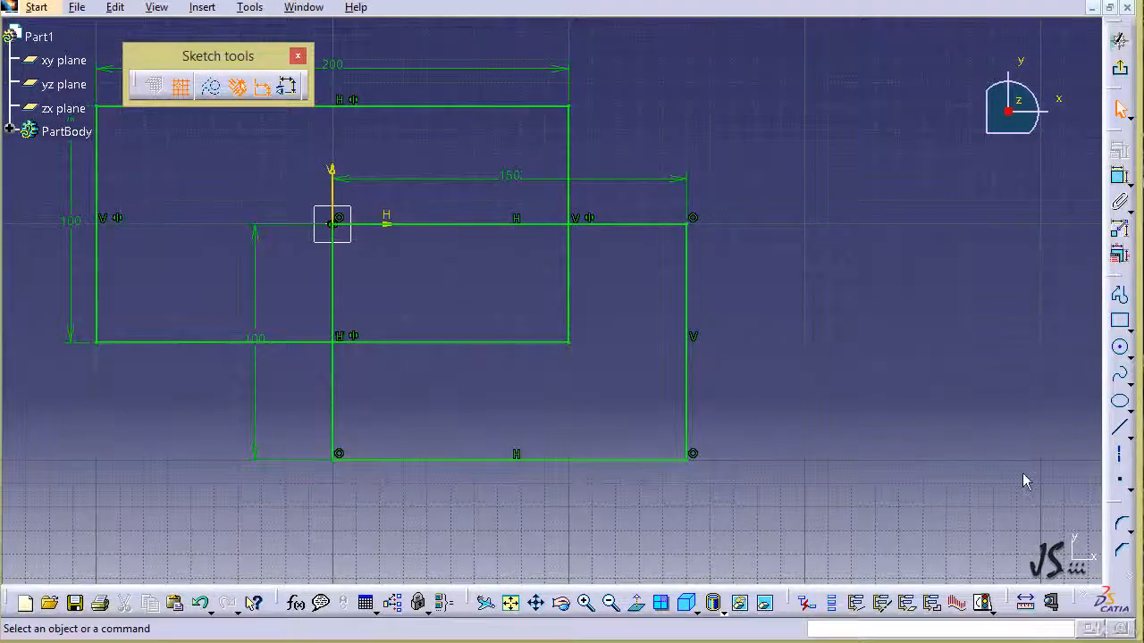
{"action": "left_click", "coordinate": [1119, 435]}
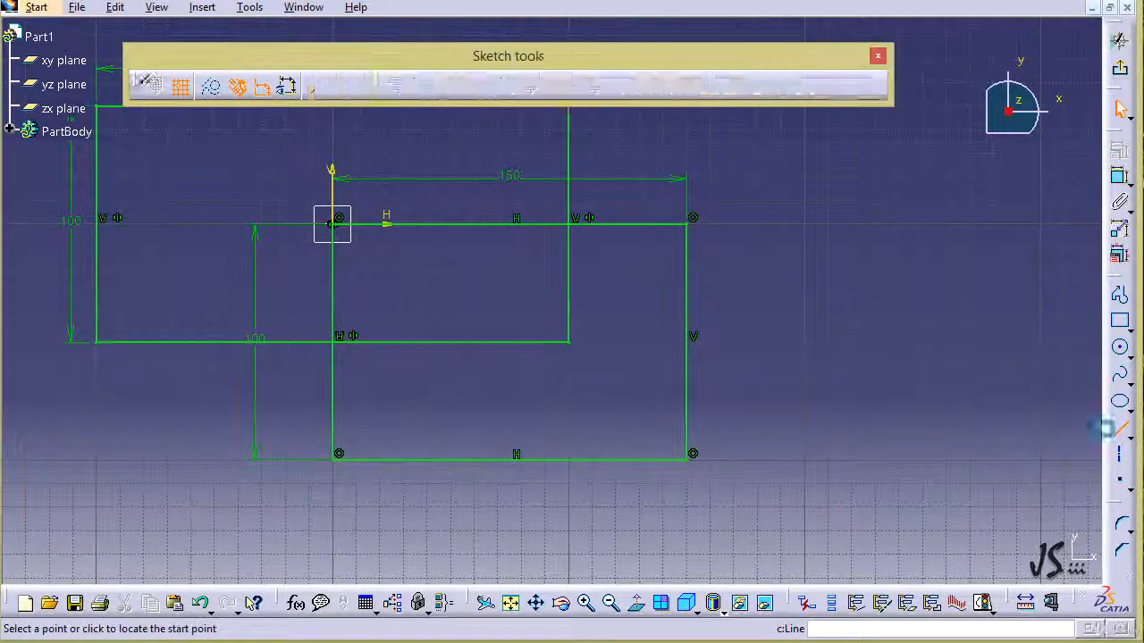
{"action": "left_click", "coordinate": [947, 365]}
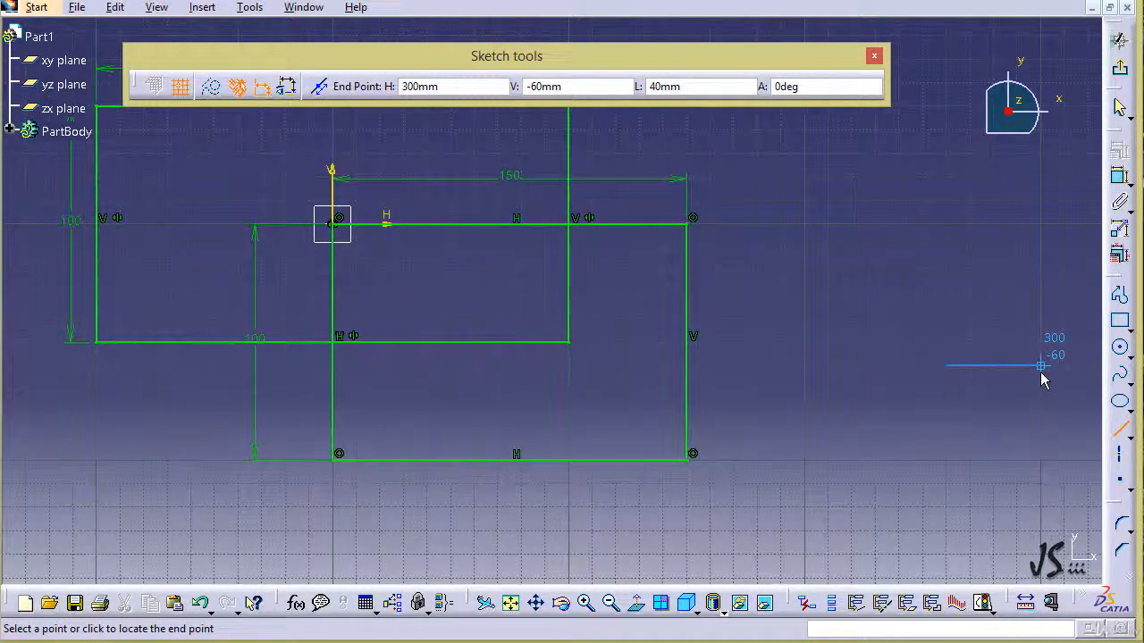
{"action": "left_click", "coordinate": [1041, 365]}
{"action": "left_click", "coordinate": [982, 494]}
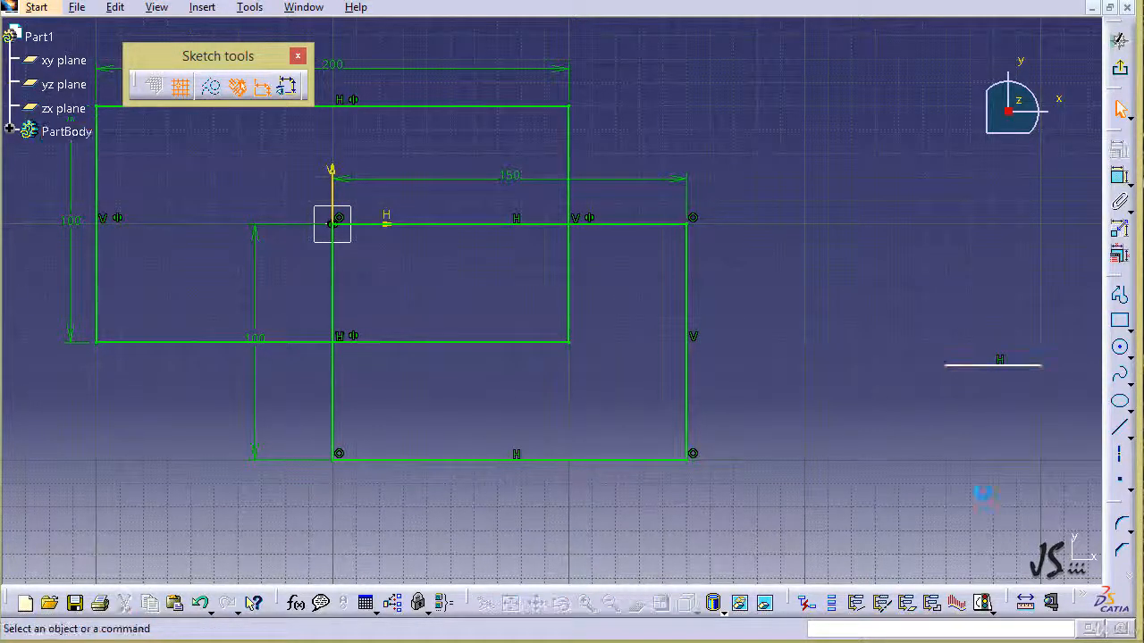
Place a sketch point above and to the right of the short horizontal line.
{"action": "middle_click_drag", "start_coordinate": [987, 494], "coordinate": [700, 494]}
{"action": "left_click", "coordinate": [1120, 480]}
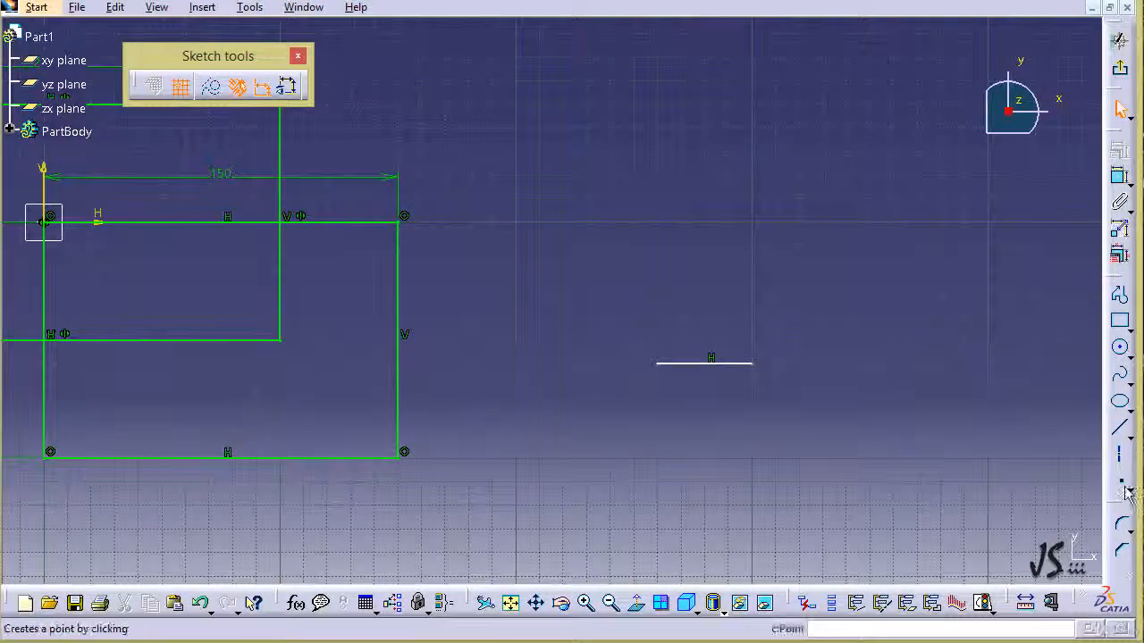
{"action": "left_click", "coordinate": [896, 292]}
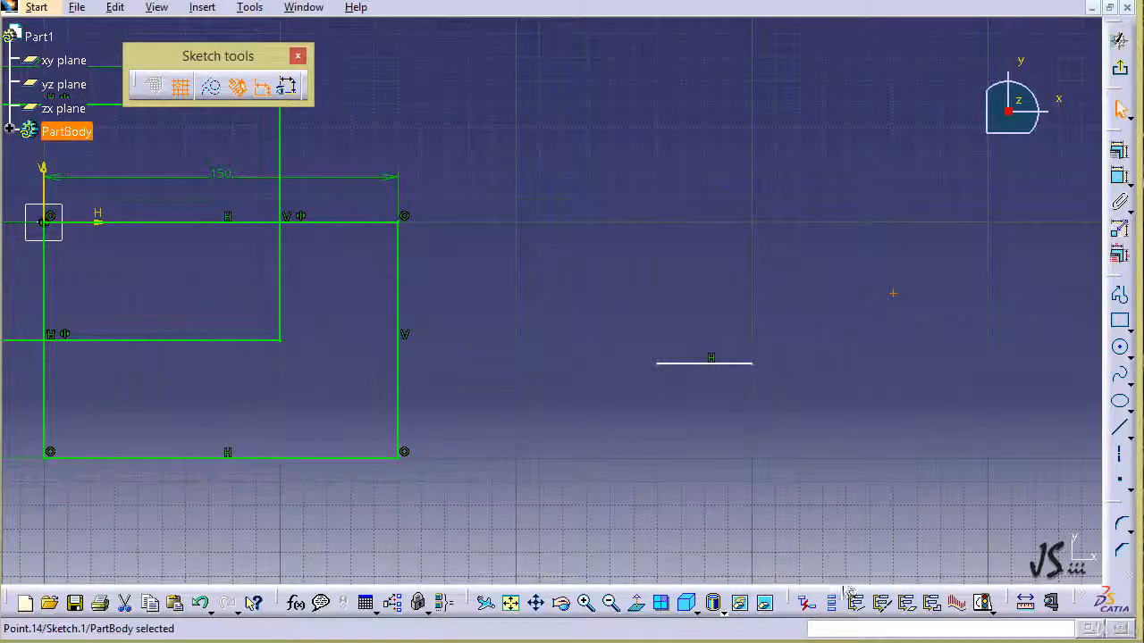
{"action": "left_click", "coordinate": [922, 492]}
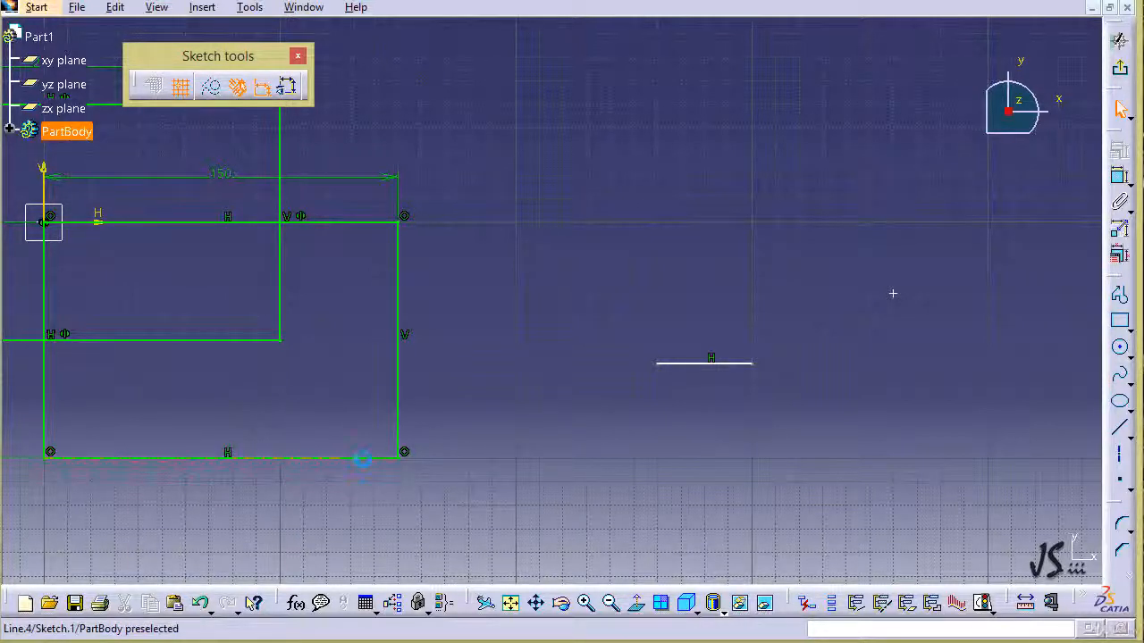
Add a Coincidence constraint between the 150 mm rectangle's lower side and the short horizontal line.
{"action": "left_click", "coordinate": [366, 459]}
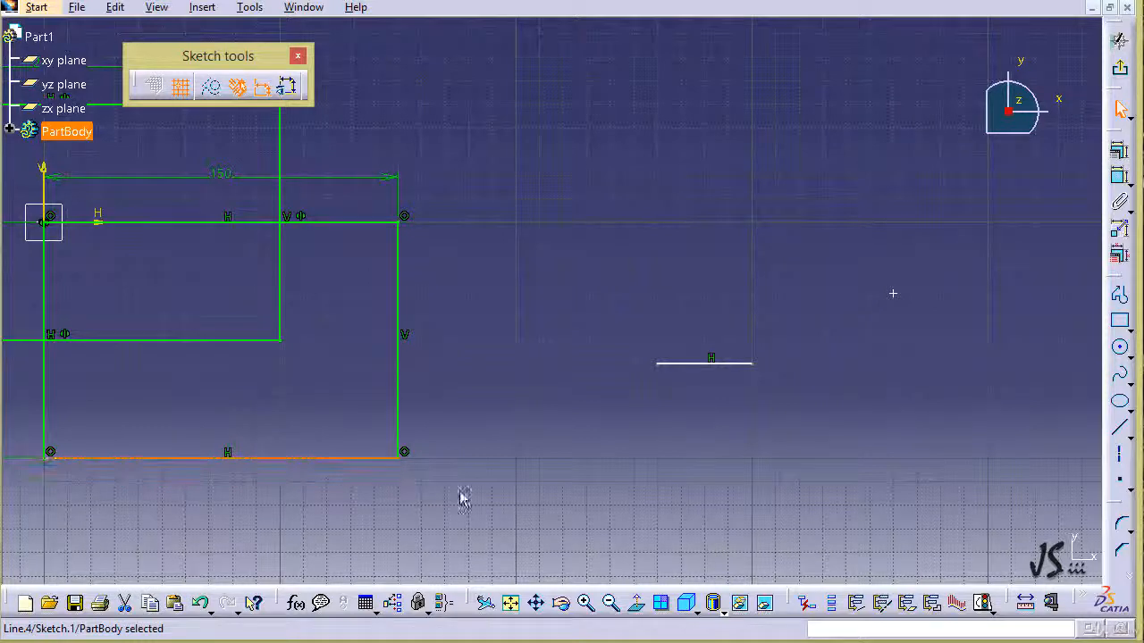
{"action": "left_click", "coordinate": [686, 364], "text": "ctrl"}
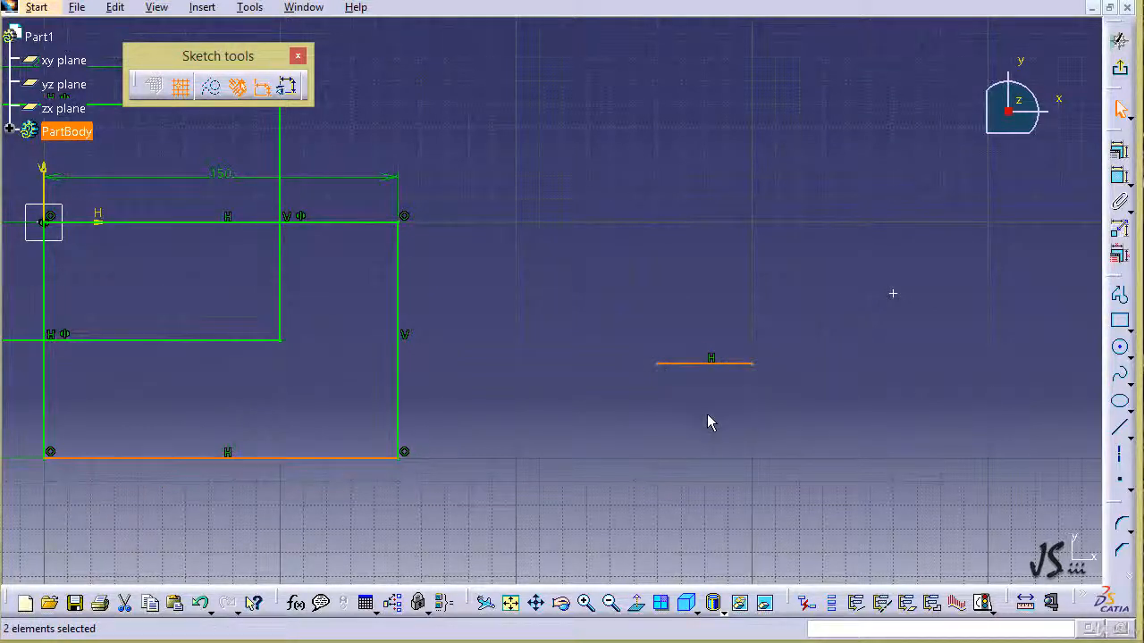
{"action": "left_click", "coordinate": [1117, 152]}
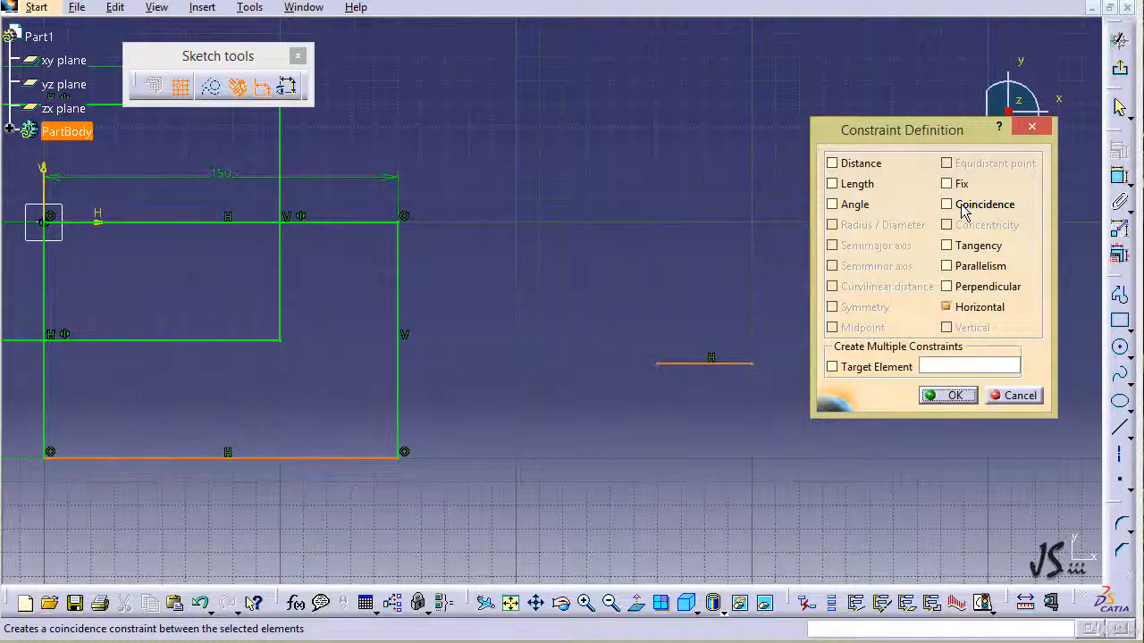
{"action": "left_click", "coordinate": [962, 207]}
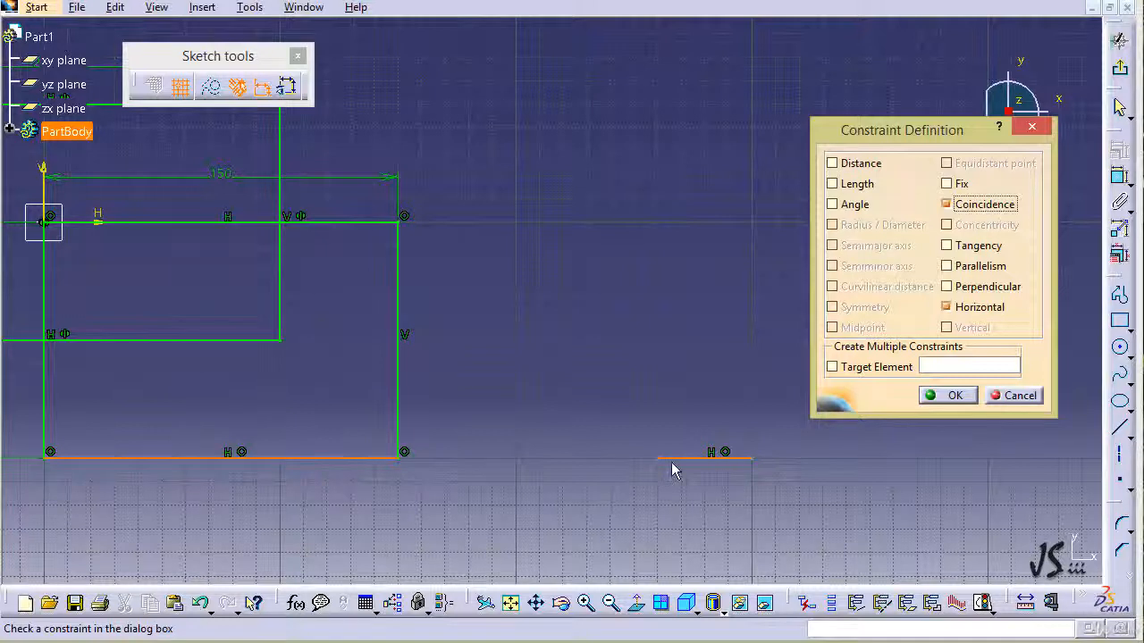
{"action": "left_click", "coordinate": [954, 395]}
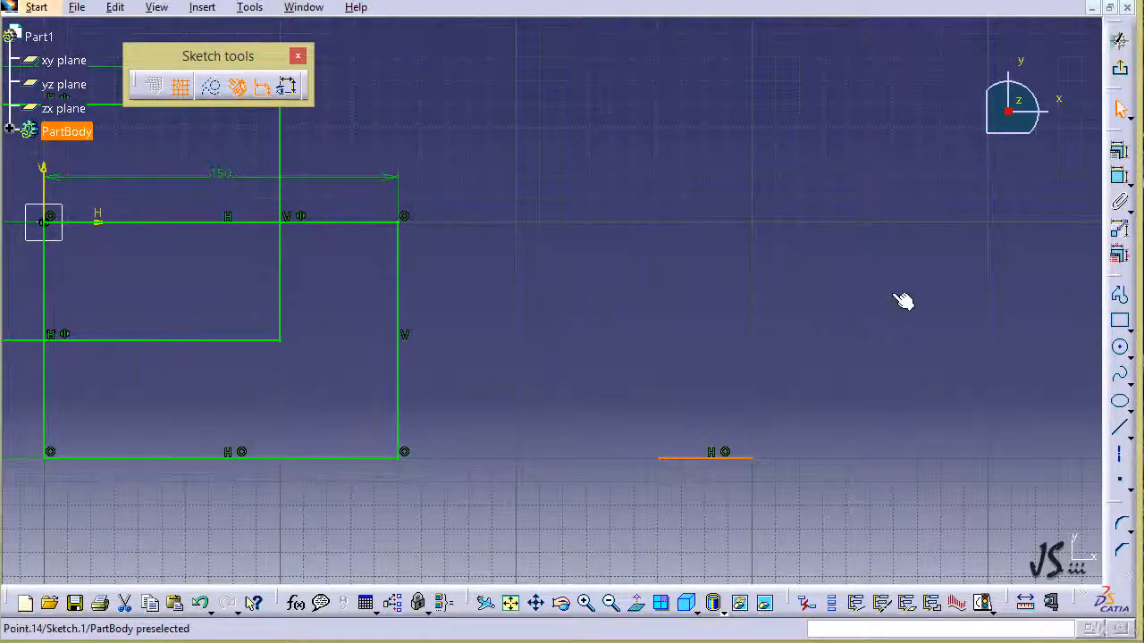
Add a Coincidence constraint between the short horizontal line and the separate sketch point.
{"action": "left_click", "coordinate": [893, 295], "text": "ctrl"}
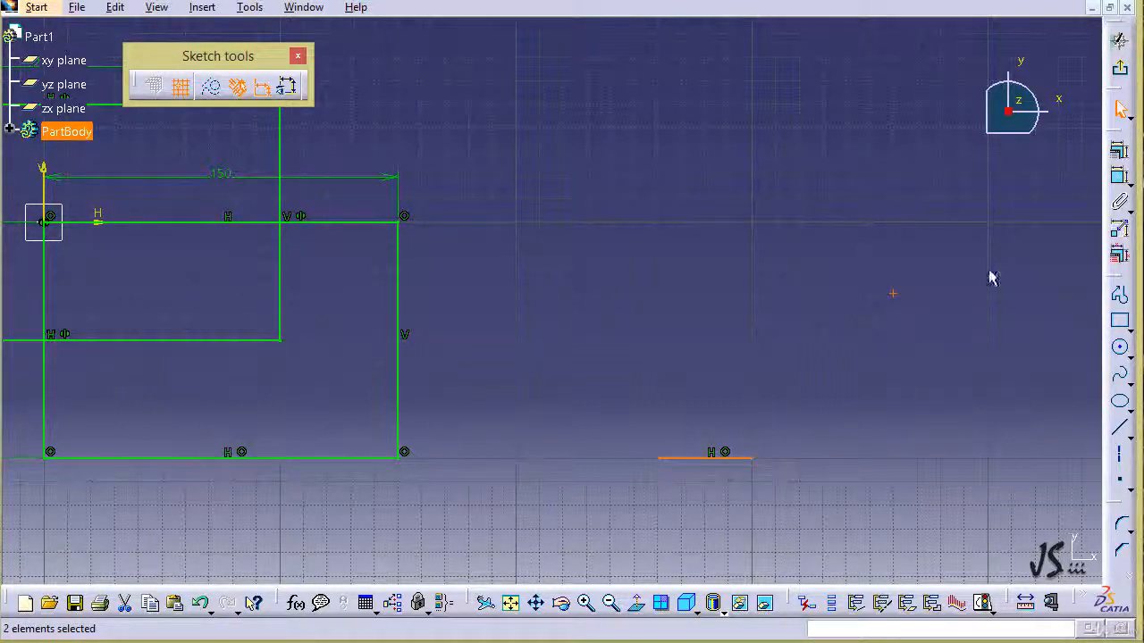
{"action": "left_click", "coordinate": [1116, 154]}
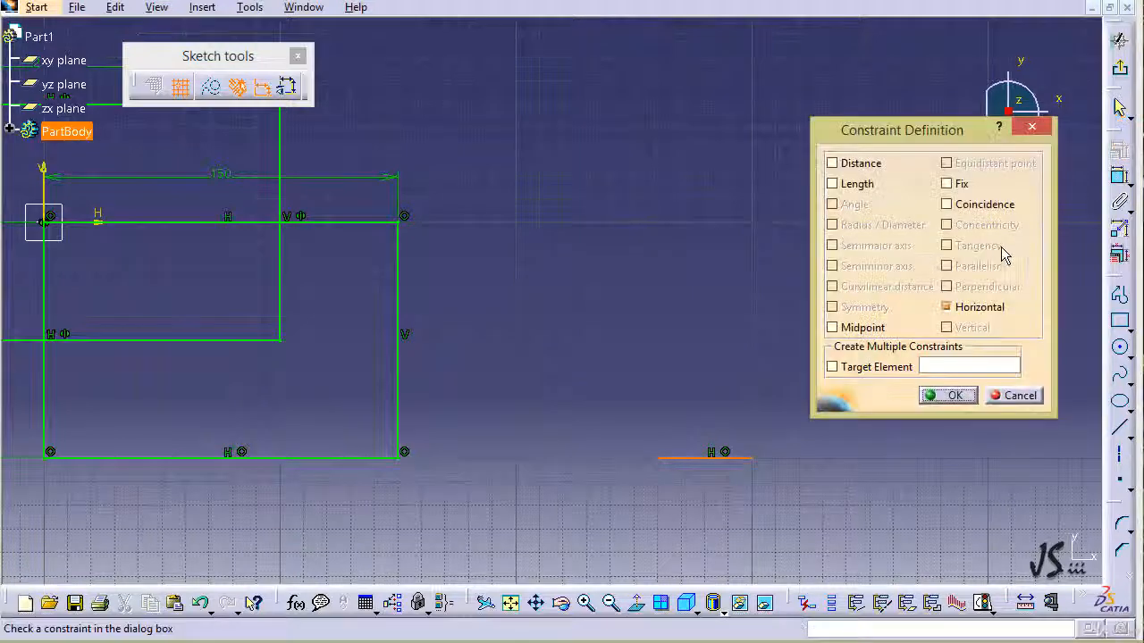
{"action": "left_click", "coordinate": [973, 209]}
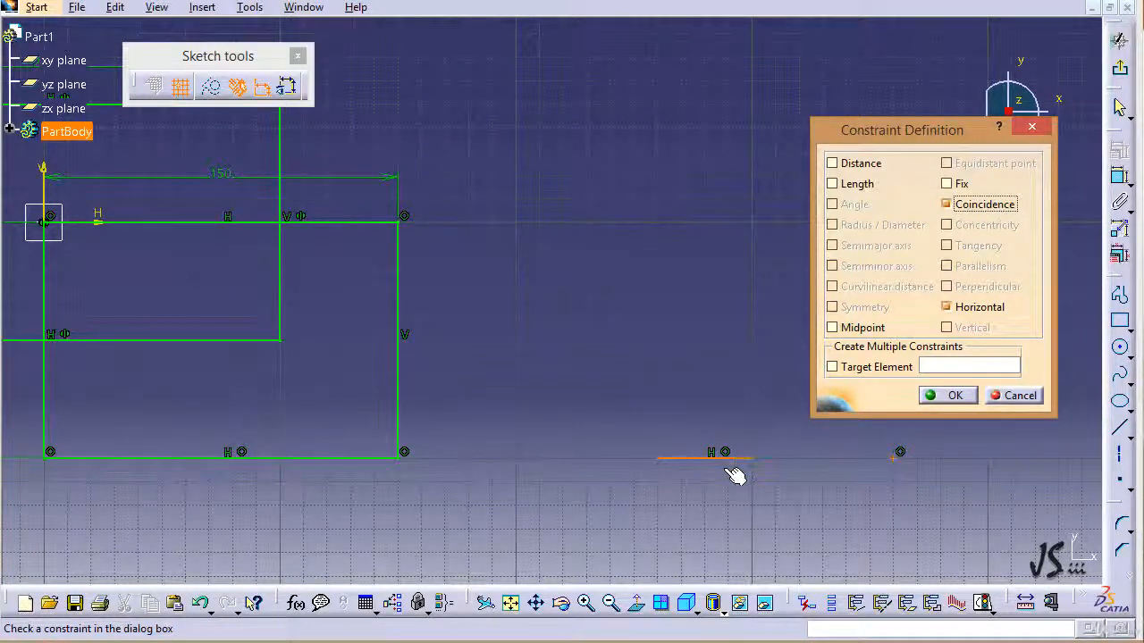
{"action": "left_click", "coordinate": [947, 396]}
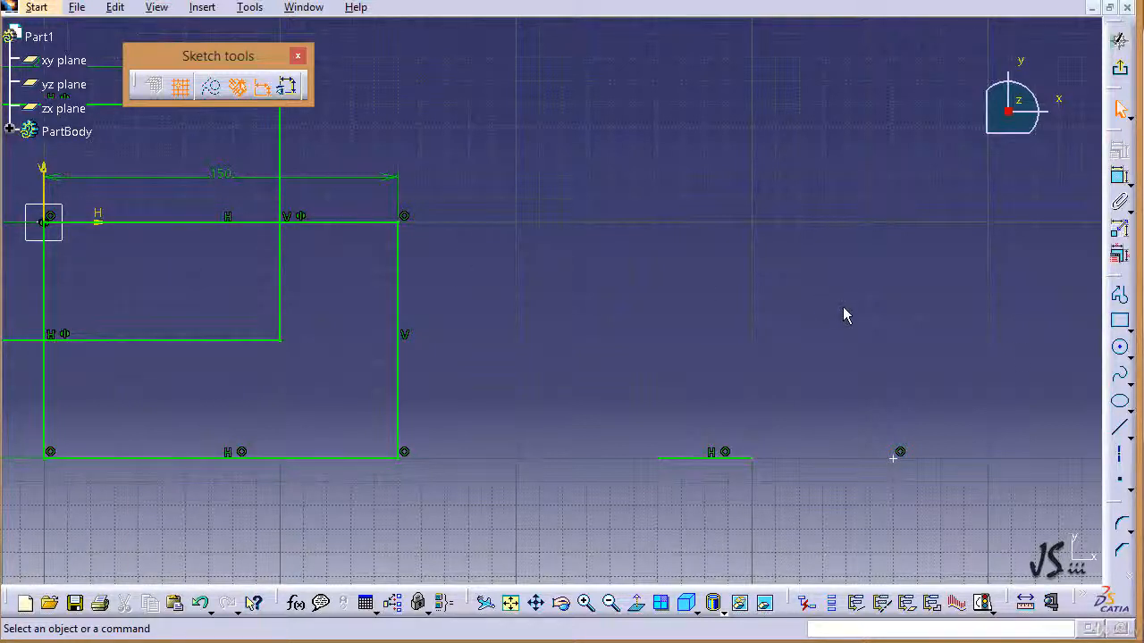
Draw a circle to the right of the 150 mm rectangle, above the short horizontal line.
{"action": "left_click", "coordinate": [1121, 351]}
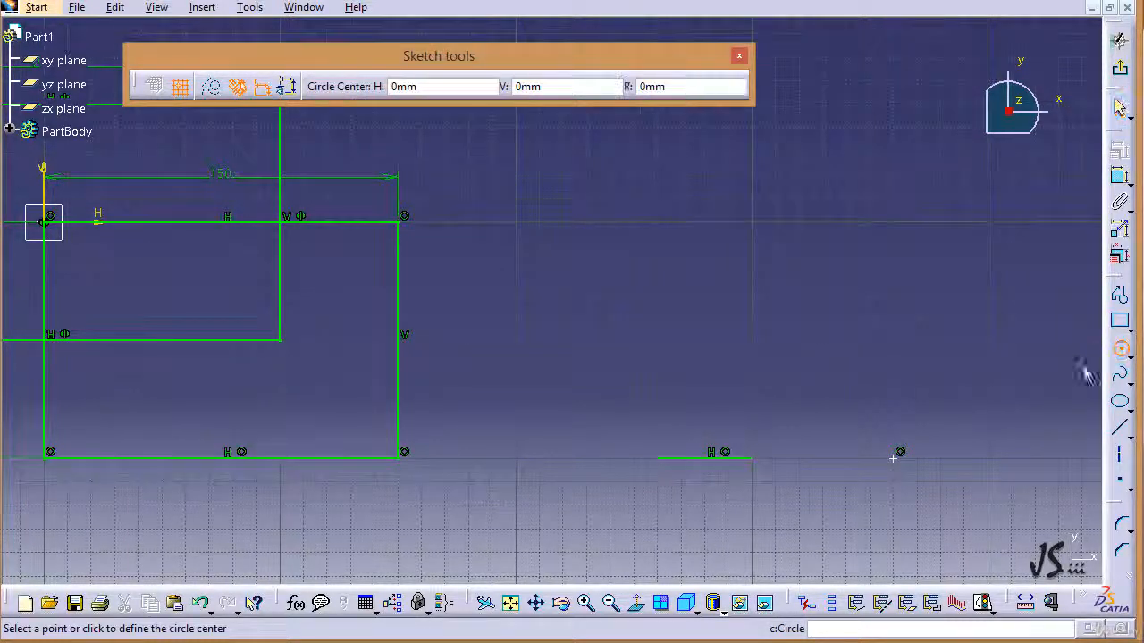
{"action": "left_click", "coordinate": [632, 197]}
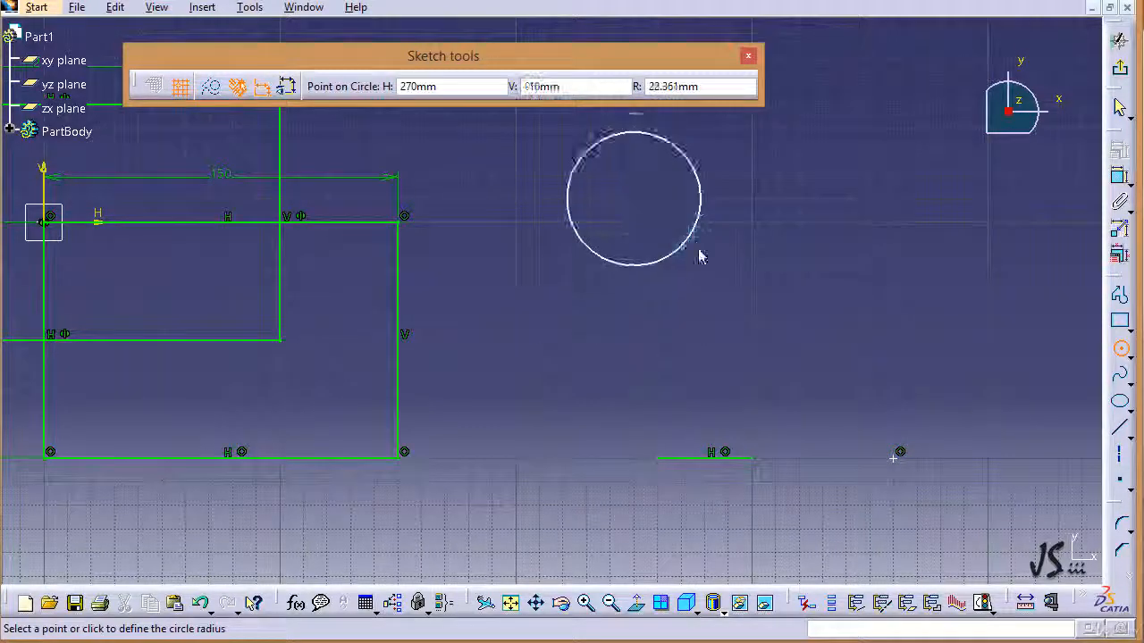
{"action": "left_click", "coordinate": [695, 255]}
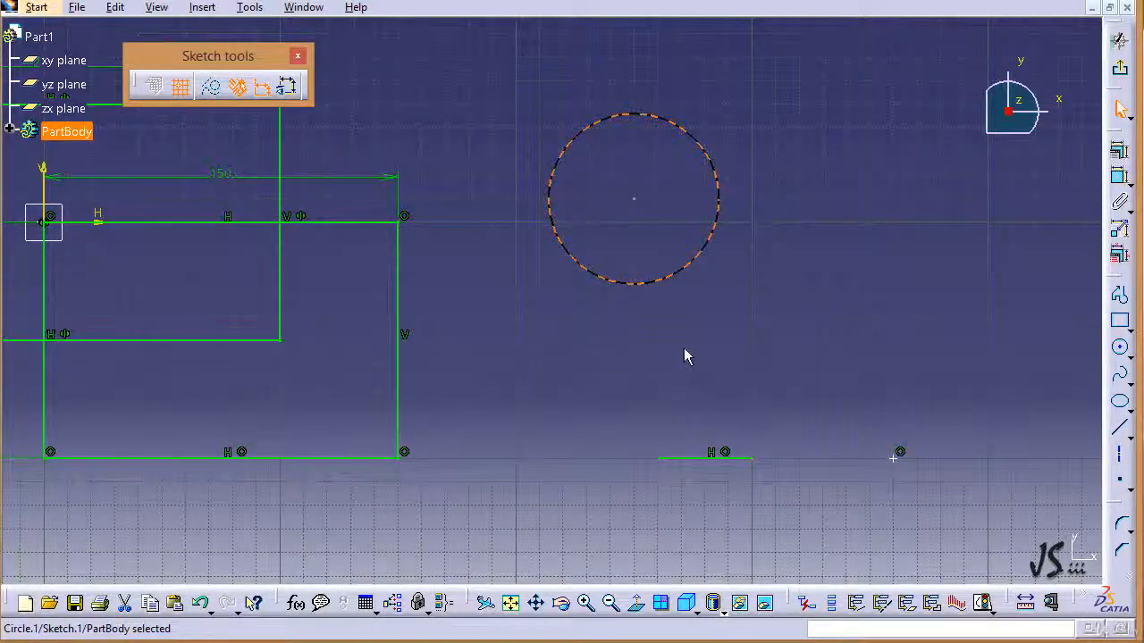
{"action": "left_click", "coordinate": [684, 349]}
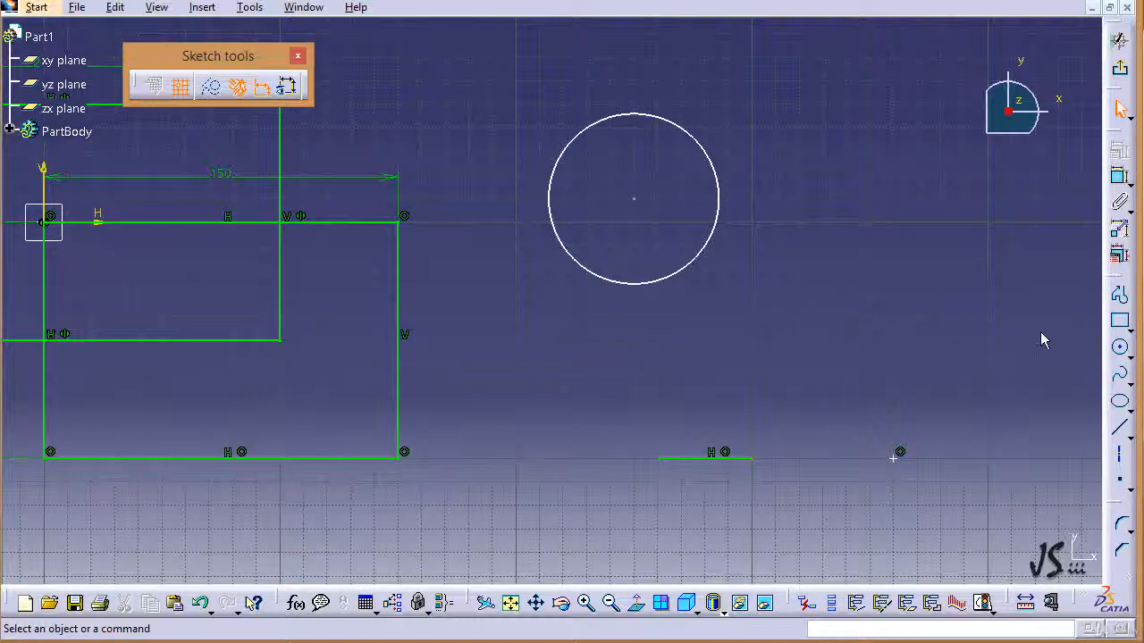
Try drawing a second circle of about 60 mm radius concentric with the existing circle, and remove it again.
{"action": "left_click", "coordinate": [1121, 351]}
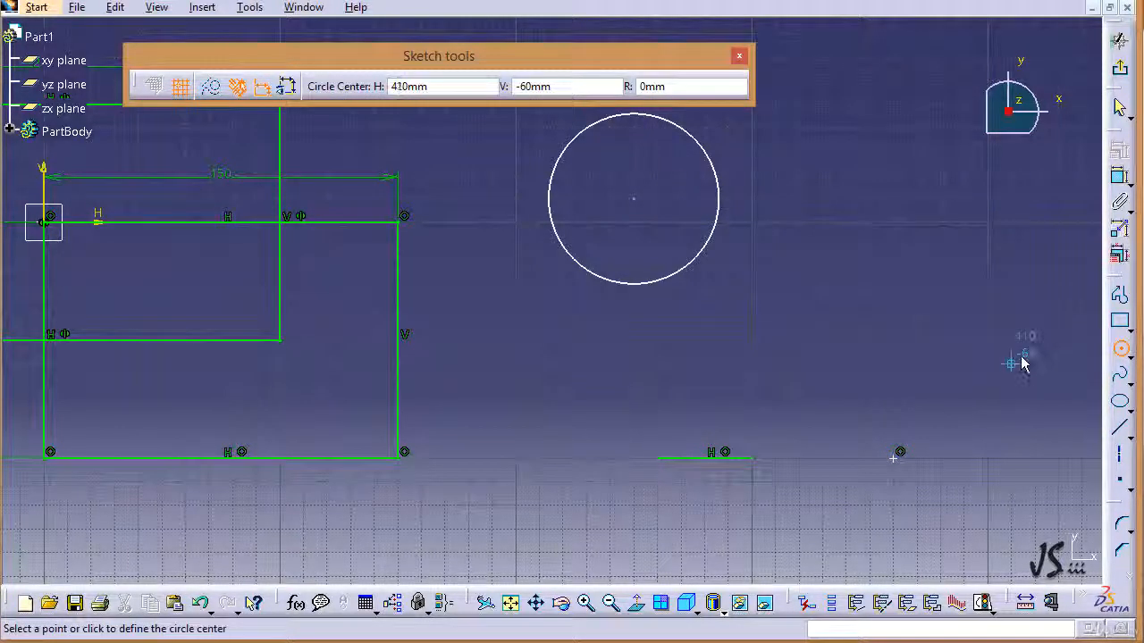
{"action": "right_click", "coordinate": [695, 141]}
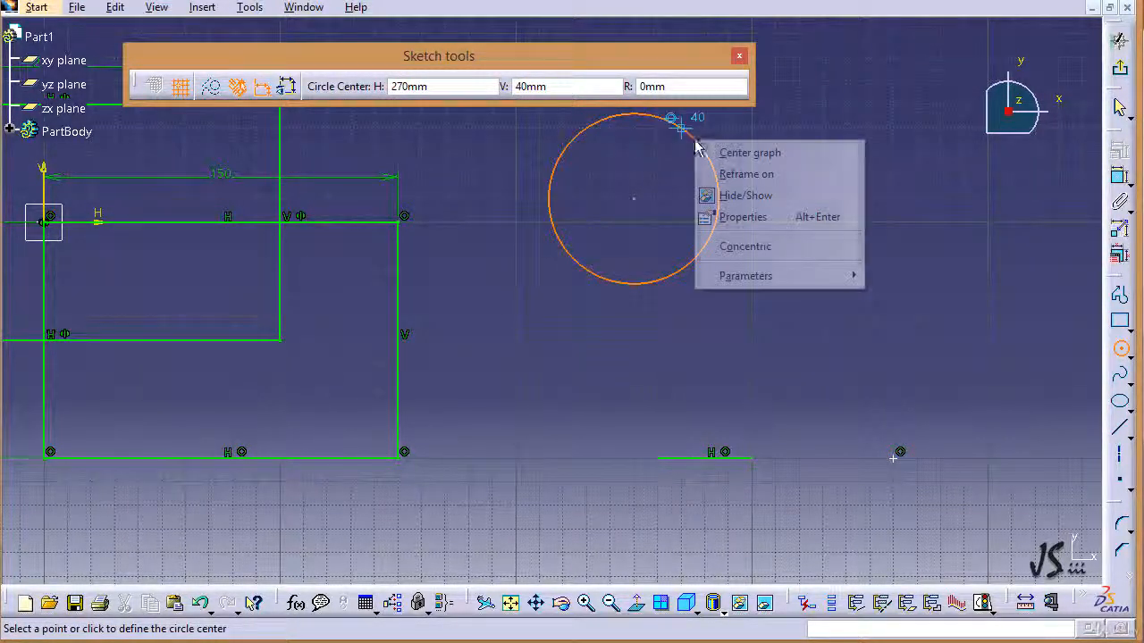
{"action": "left_click", "coordinate": [793, 250]}
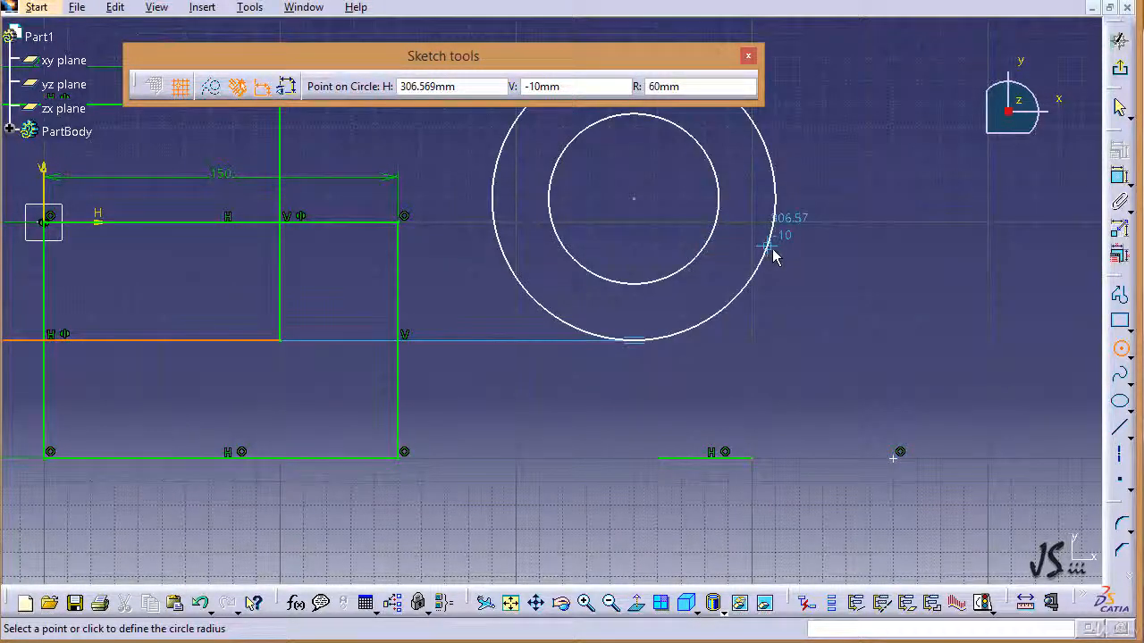
{"action": "left_click", "coordinate": [772, 250]}
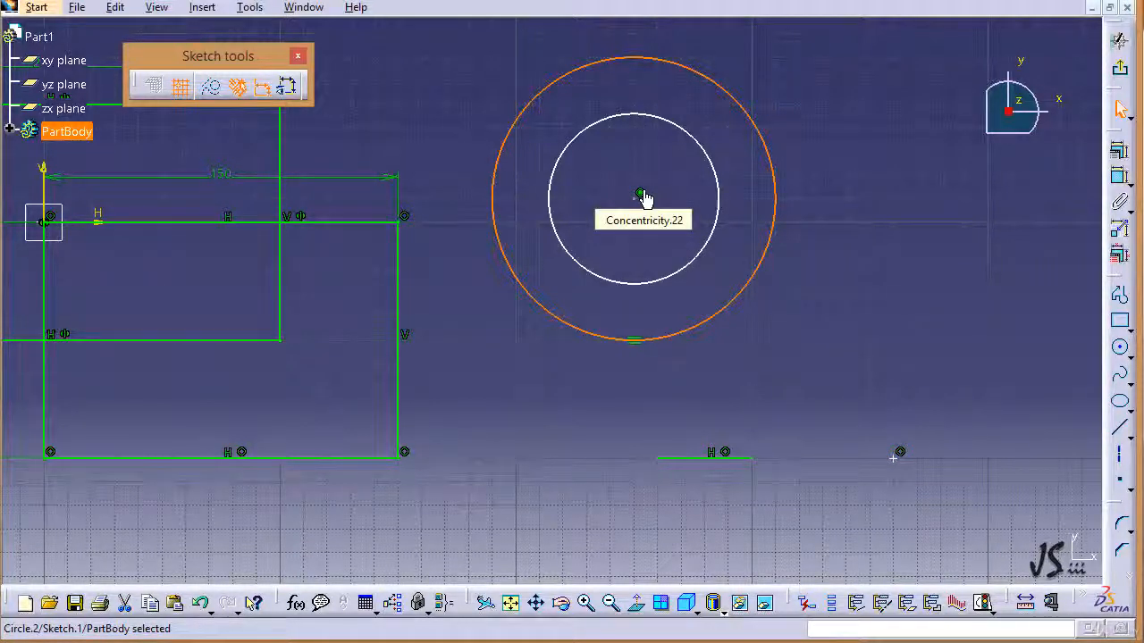
{"action": "key", "text": "Delete"}
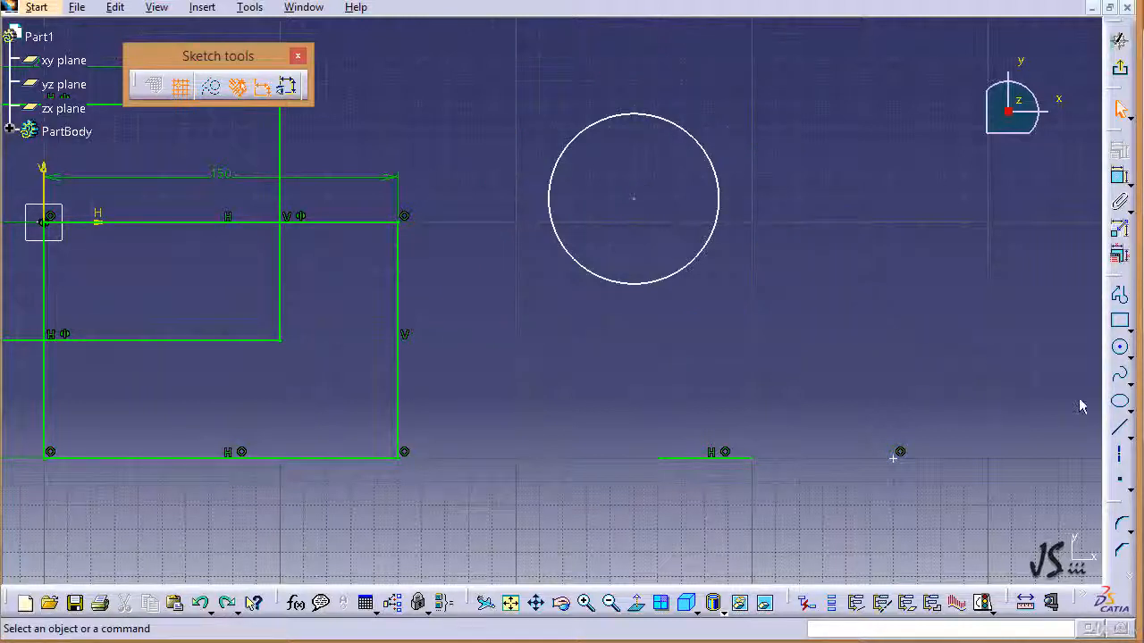
Draw a larger, separate circle to the lower right of the first circle, above the sketch point.
{"action": "left_click", "coordinate": [1120, 351]}
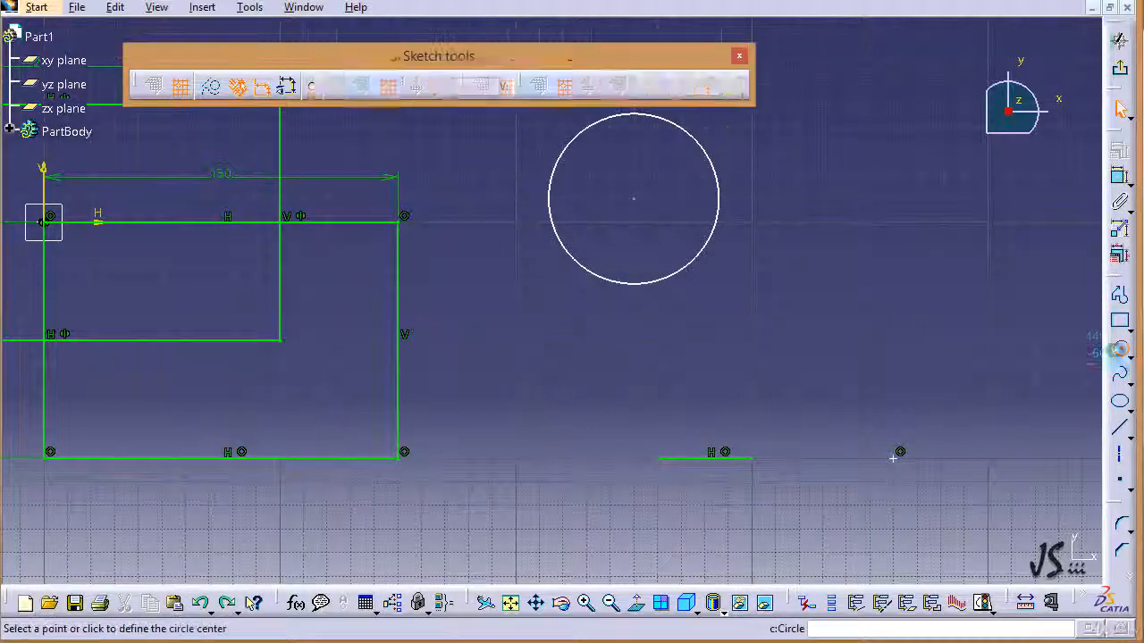
{"action": "left_click", "coordinate": [917, 317]}
{"action": "left_click", "coordinate": [1008, 420]}
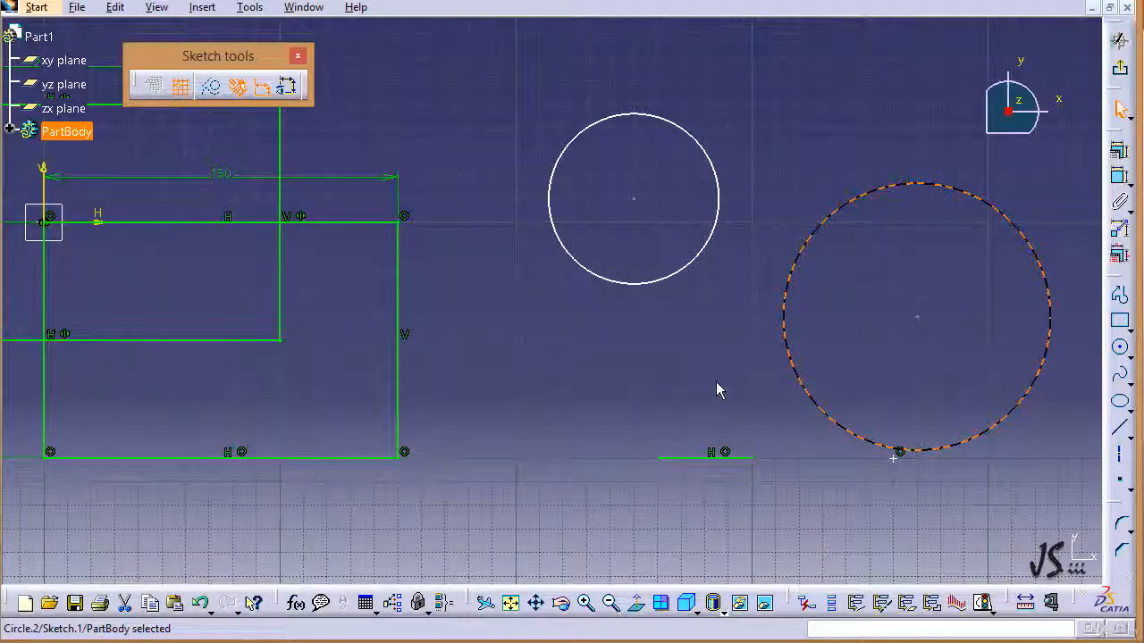
Try a Coincidence constraint between the center points of the two circles, and cancel it.
{"action": "left_click", "coordinate": [635, 206]}
{"action": "left_click", "coordinate": [635, 201]}
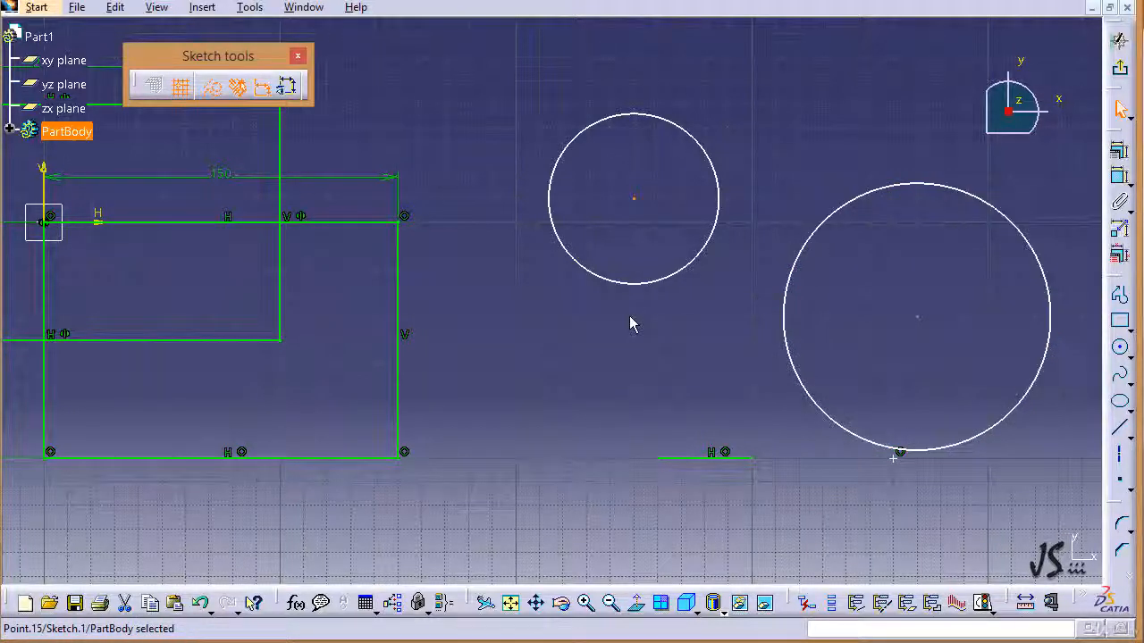
{"action": "left_click", "coordinate": [917, 318], "text": "ctrl"}
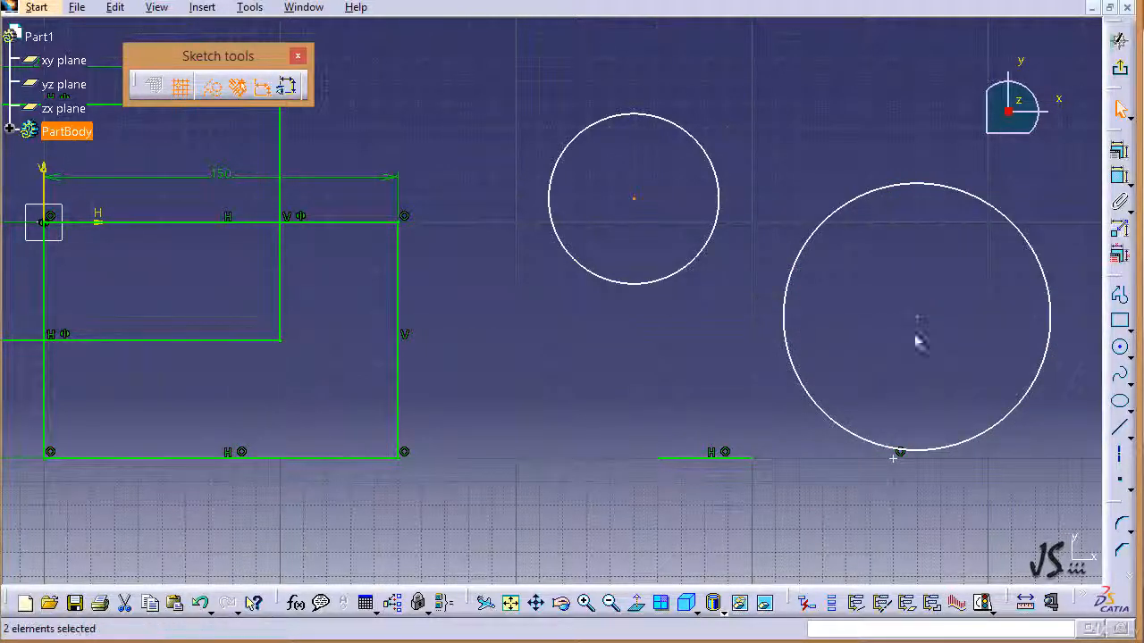
{"action": "left_click", "coordinate": [1121, 152]}
{"action": "left_click", "coordinate": [982, 206]}
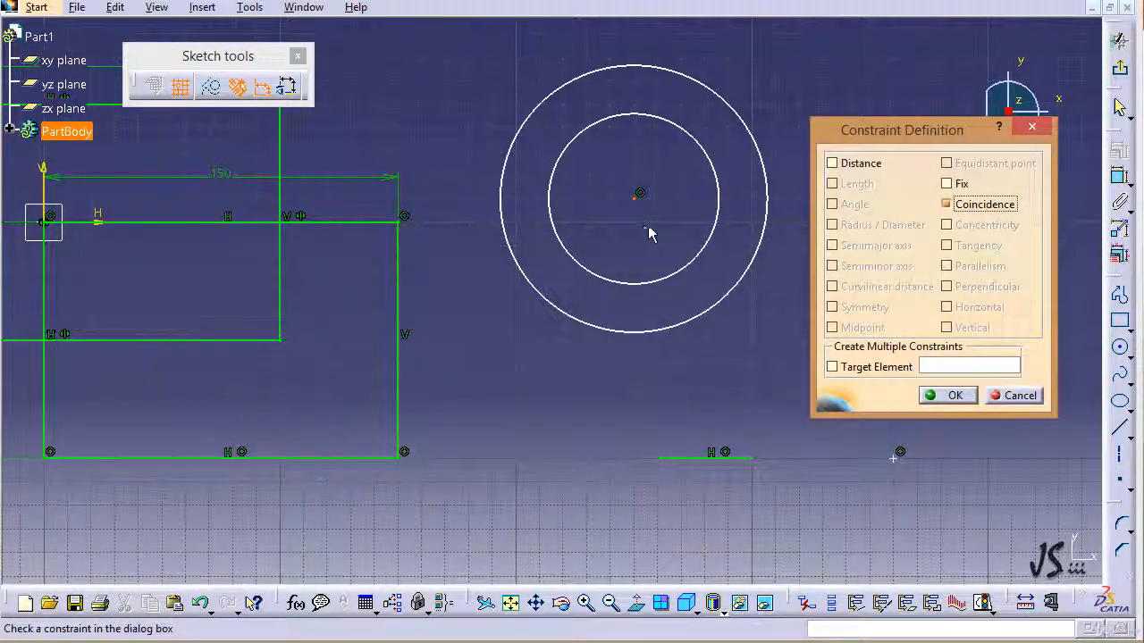
{"action": "left_click", "coordinate": [1017, 395]}
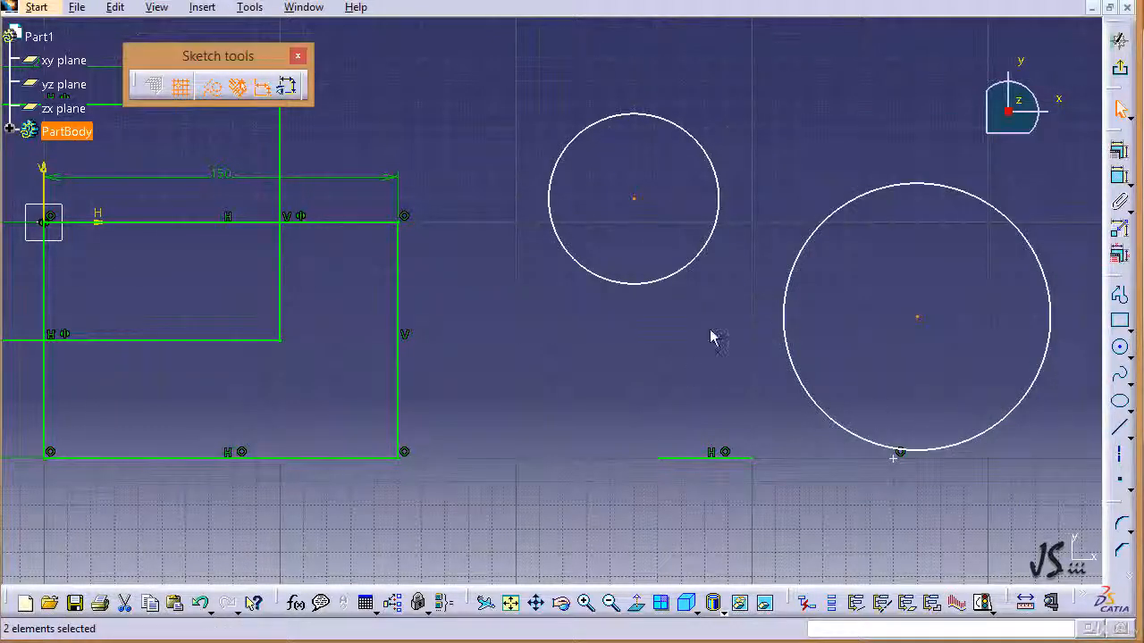
Add a Concentricity constraint between the smaller circle and the larger circle.
{"action": "left_click", "coordinate": [714, 246]}
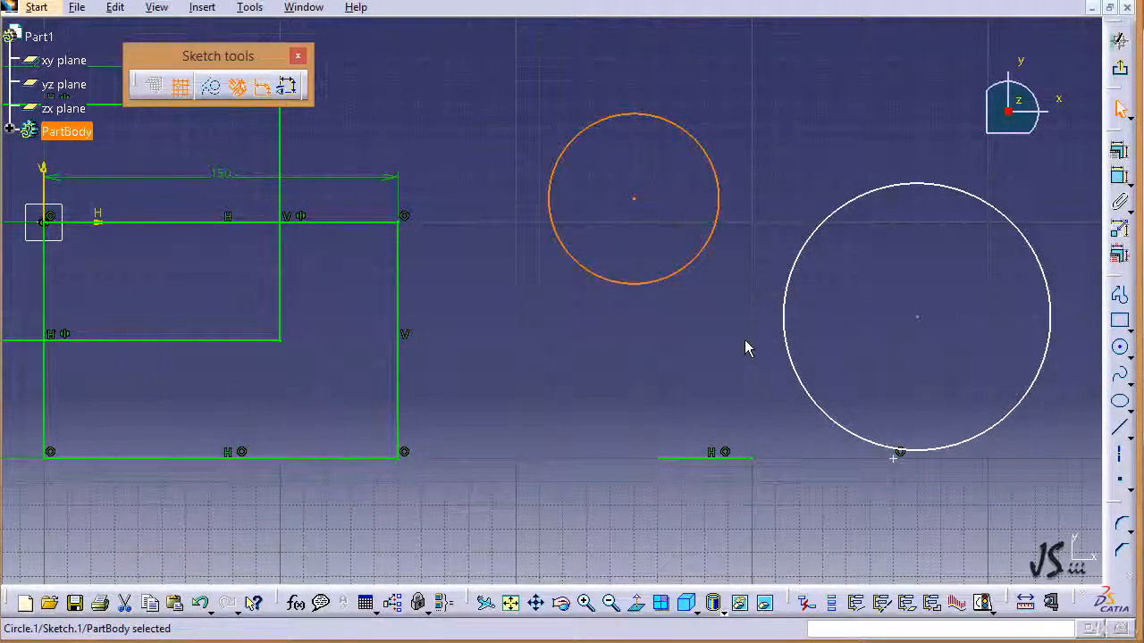
{"action": "left_click", "coordinate": [722, 318]}
{"action": "left_click", "coordinate": [690, 266]}
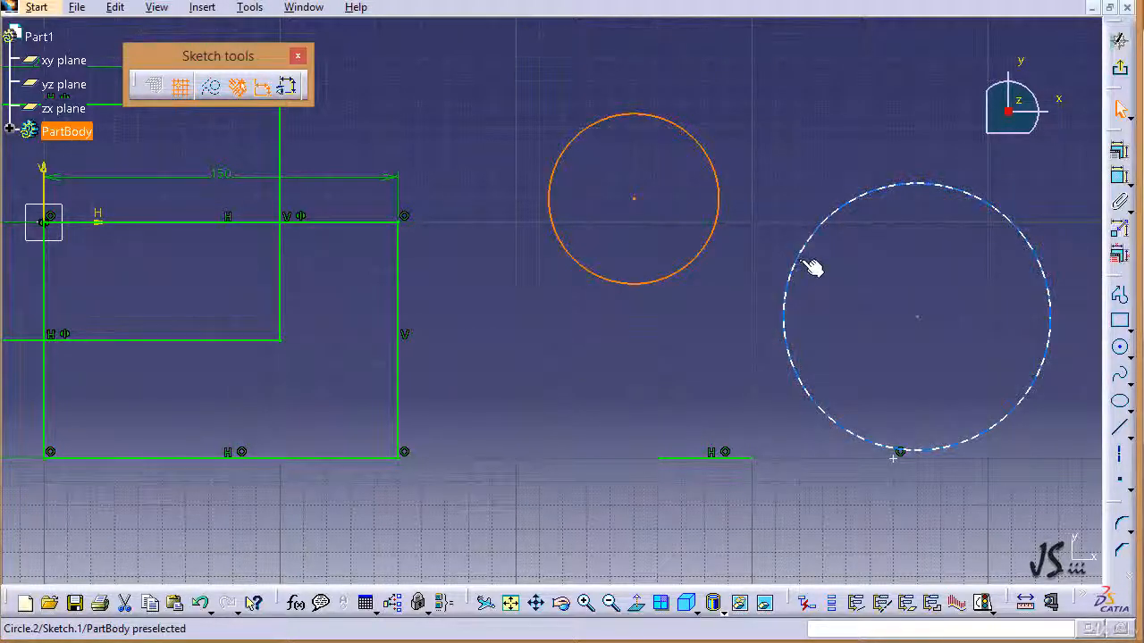
{"action": "left_click", "coordinate": [810, 266], "text": "ctrl"}
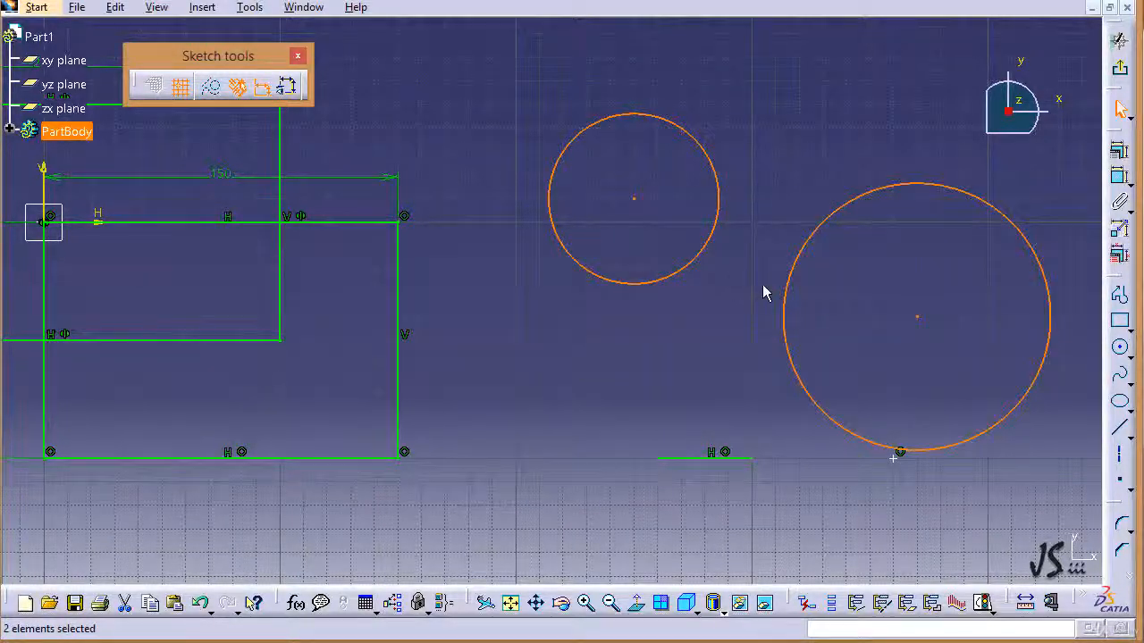
{"action": "left_click", "coordinate": [1119, 150]}
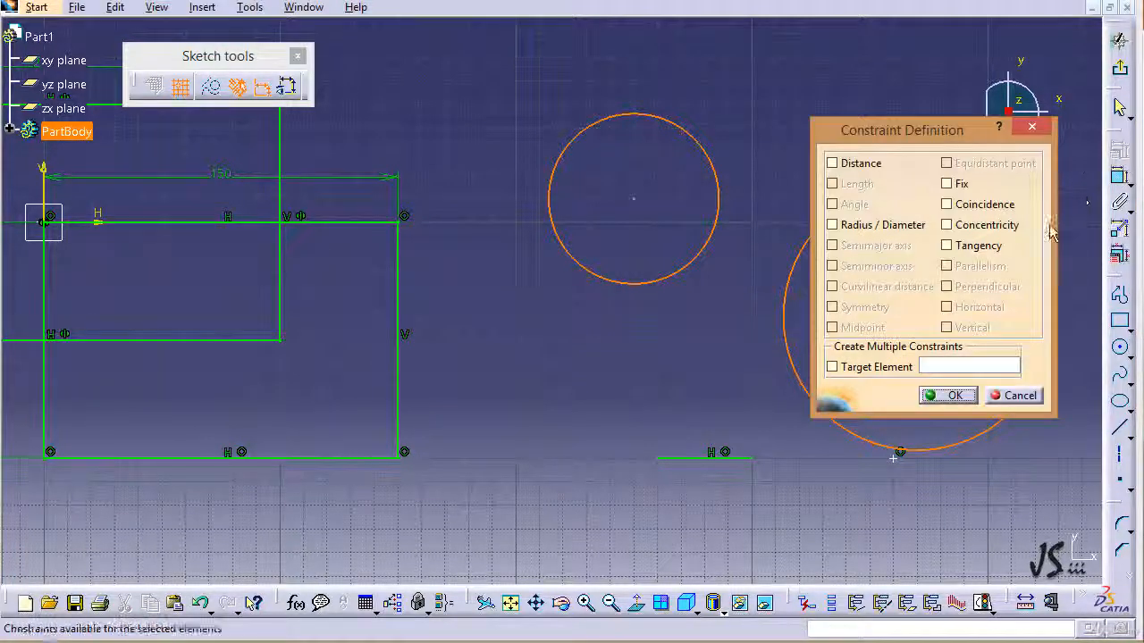
{"action": "left_click", "coordinate": [1018, 226]}
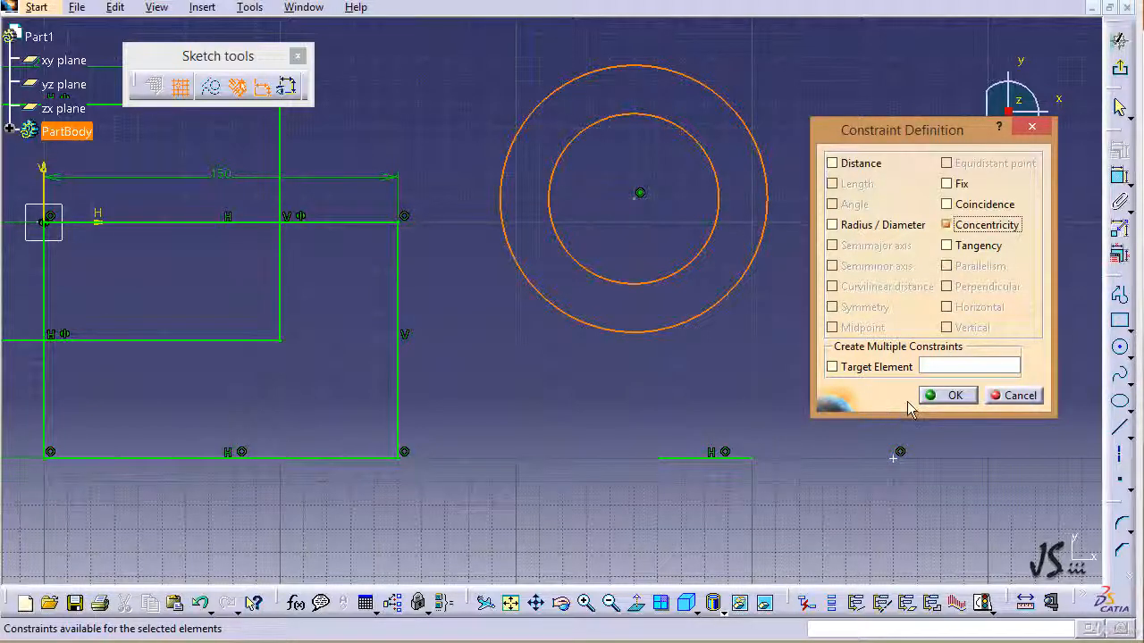
{"action": "left_click", "coordinate": [946, 396]}
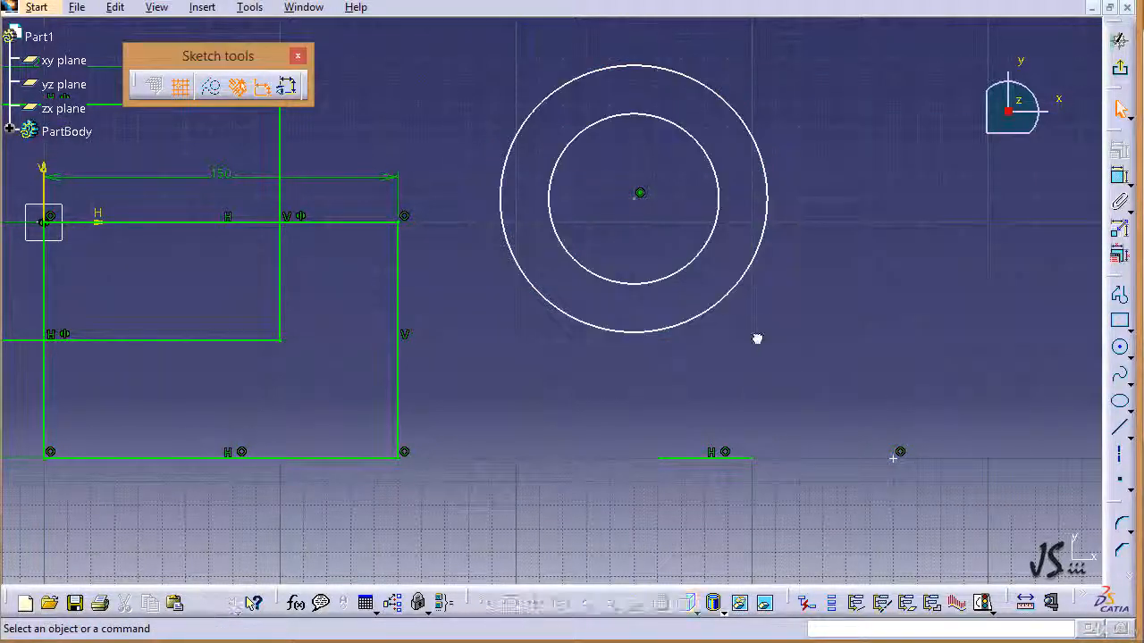